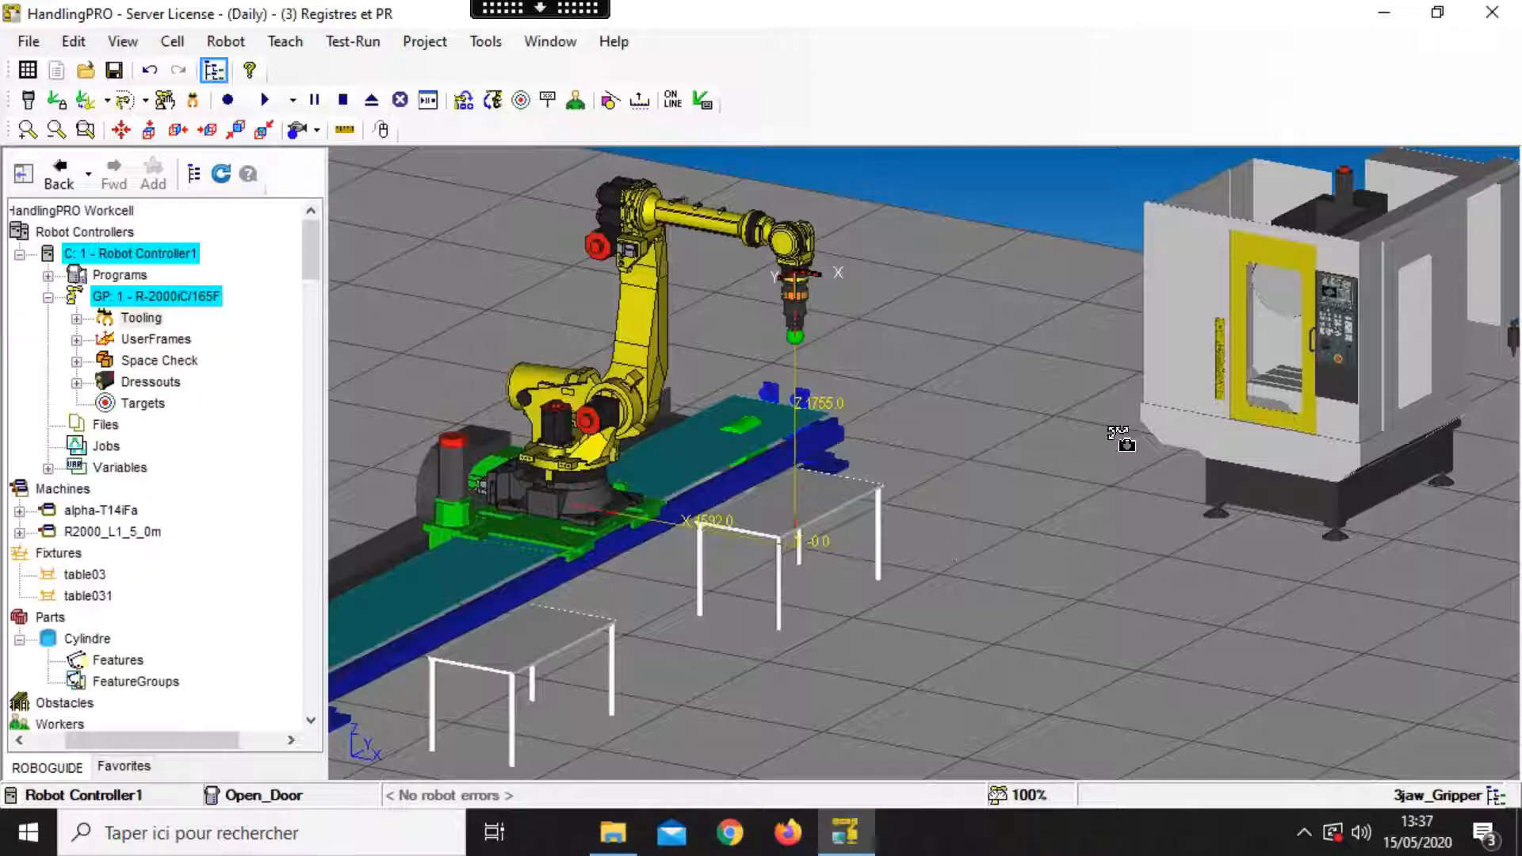
{"action": "right_click_drag", "start_coordinate": [1118, 436], "coordinate": [1302, 362]}
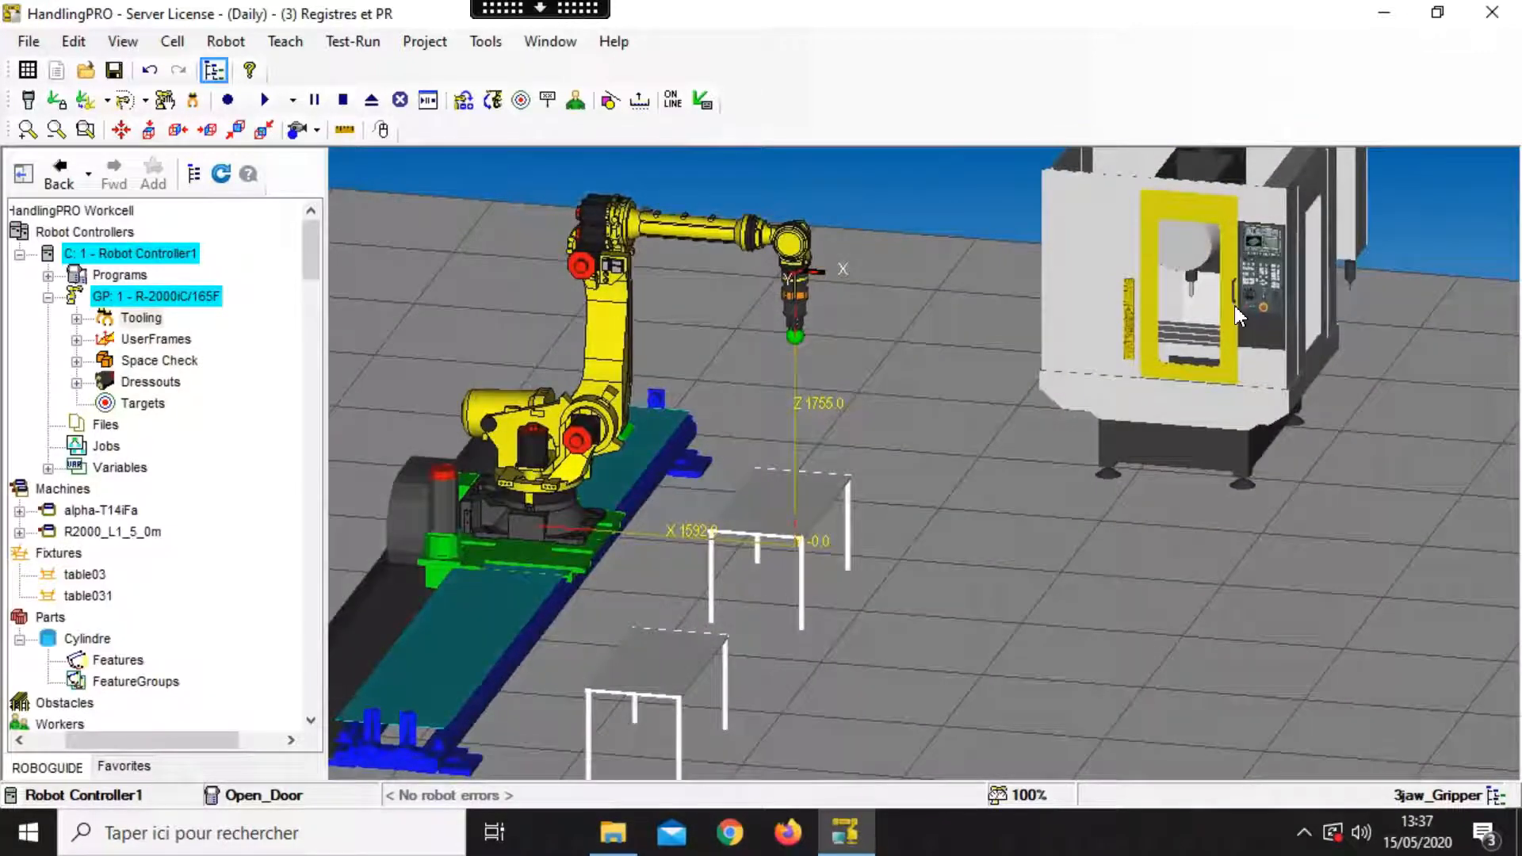
{"action": "right_click_drag", "start_coordinate": [926, 393], "coordinate": [824, 283]}
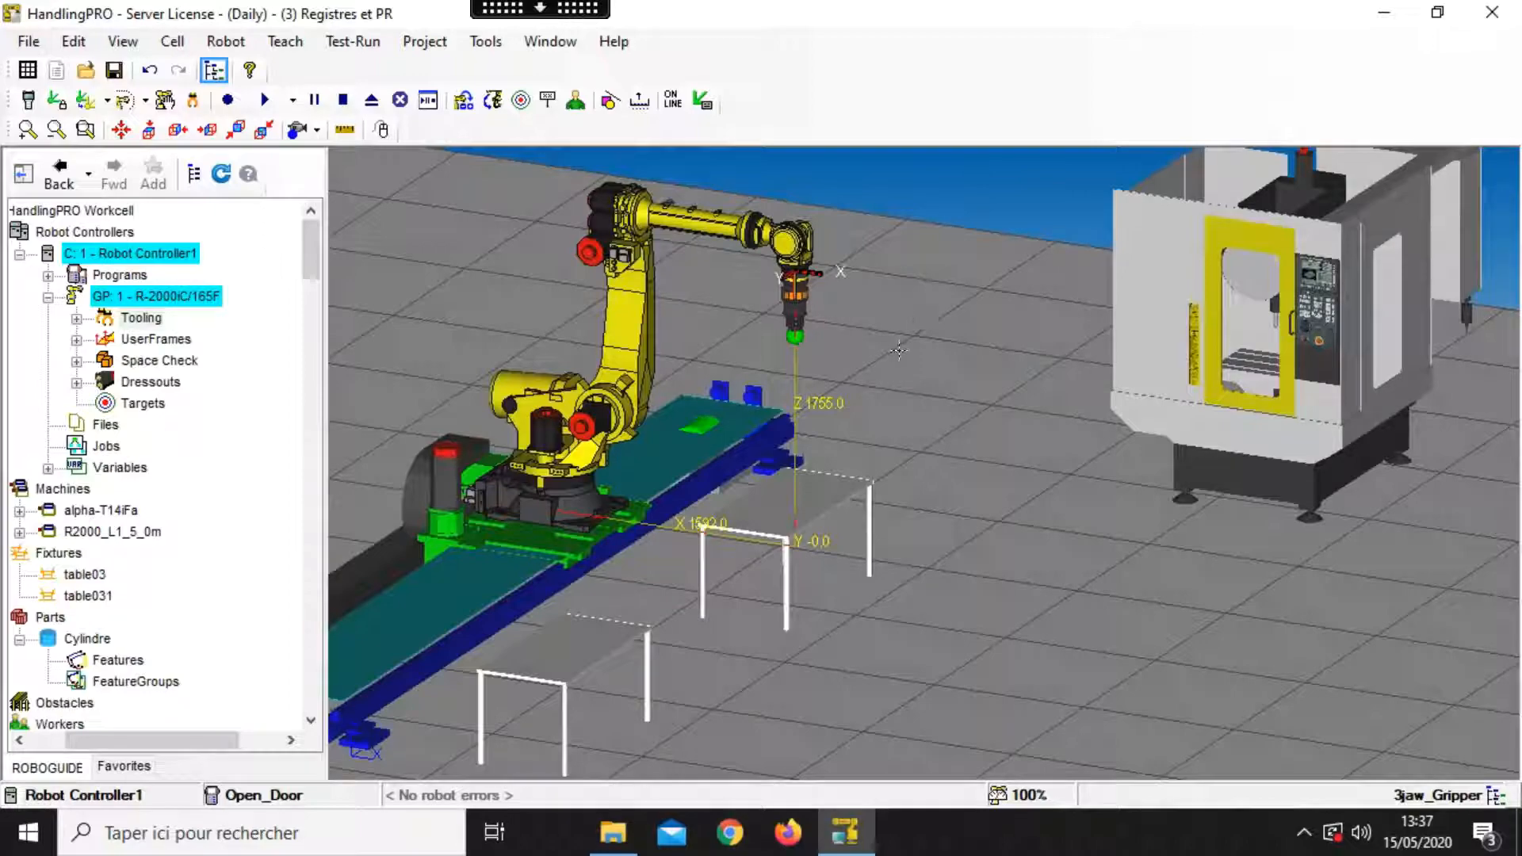
{"action": "right_click_drag", "start_coordinate": [888, 349], "coordinate": [737, 313]}
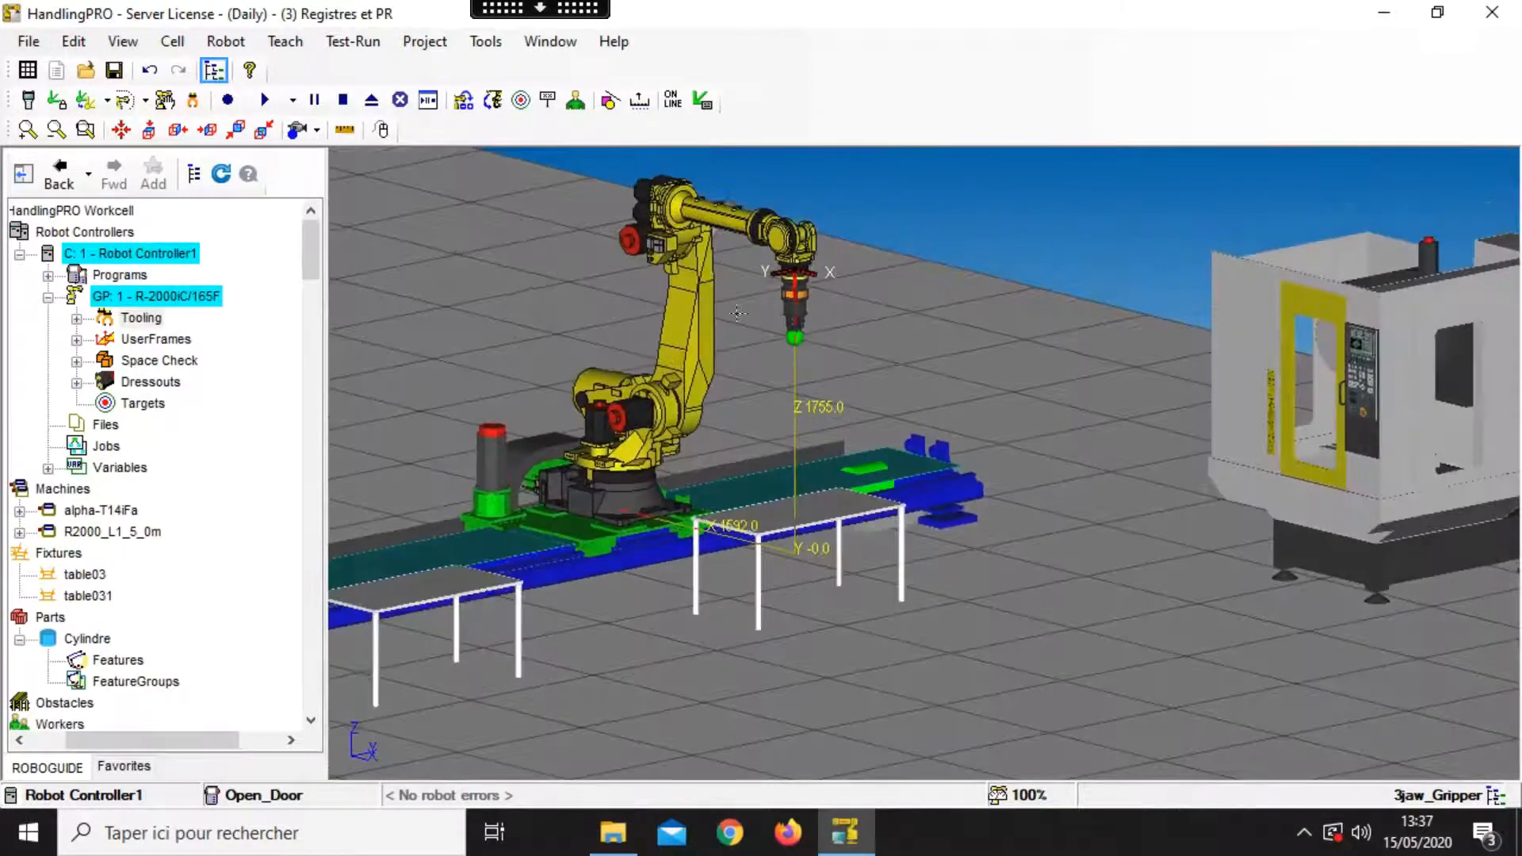
{"action": "scroll", "coordinate": [689, 318], "scroll_direction": "up", "scroll_amount": 5}
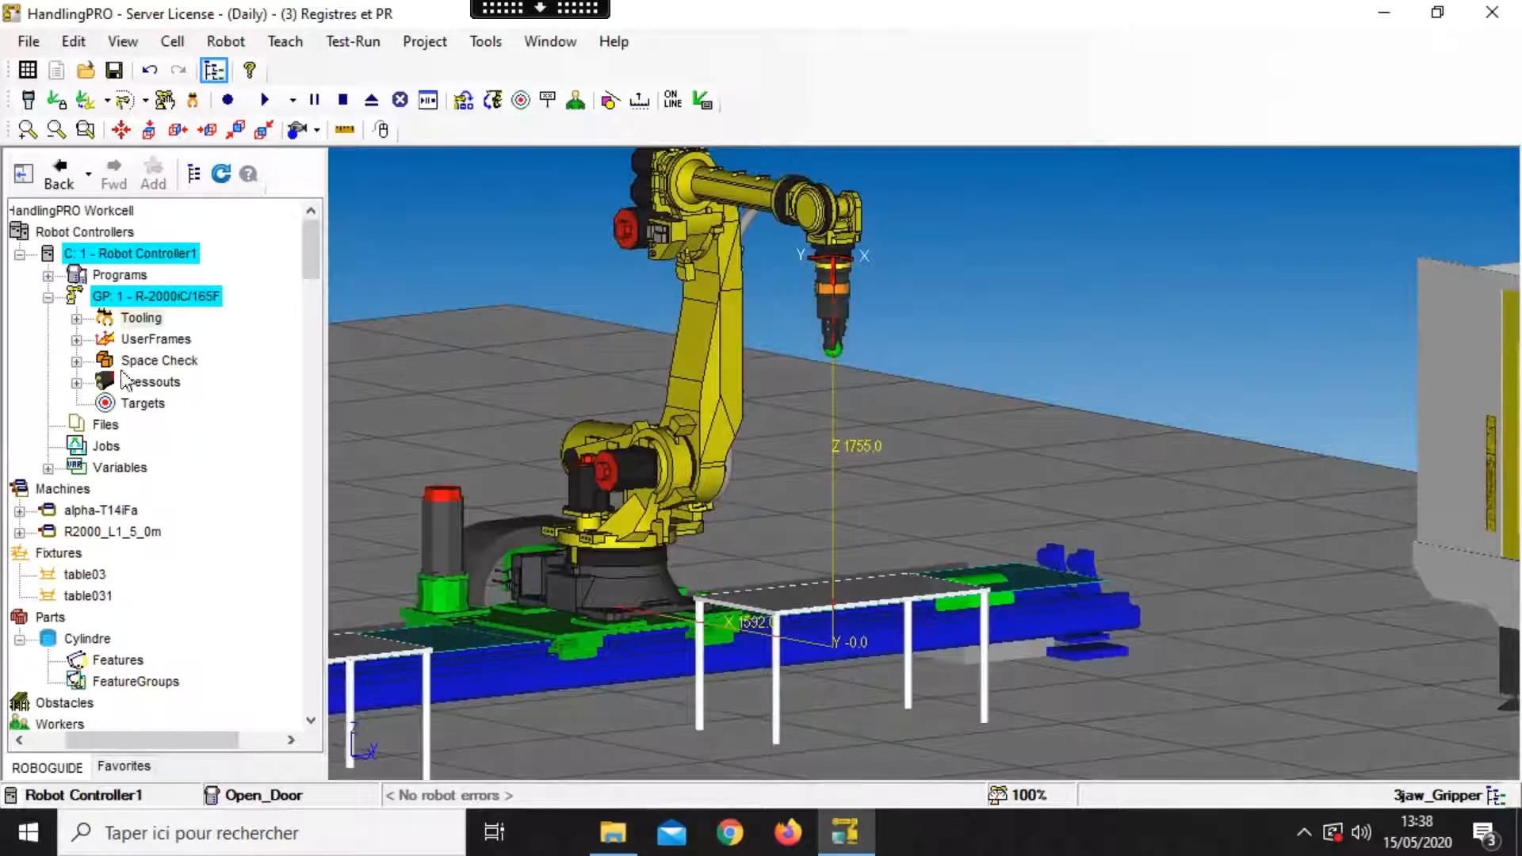
Step: Start adding a link from the CAD library to tool UT: 2 (Eoat2) under the robot's tooling
{"action": "left_click", "coordinate": [80, 324]}
{"action": "left_click", "coordinate": [77, 319]}
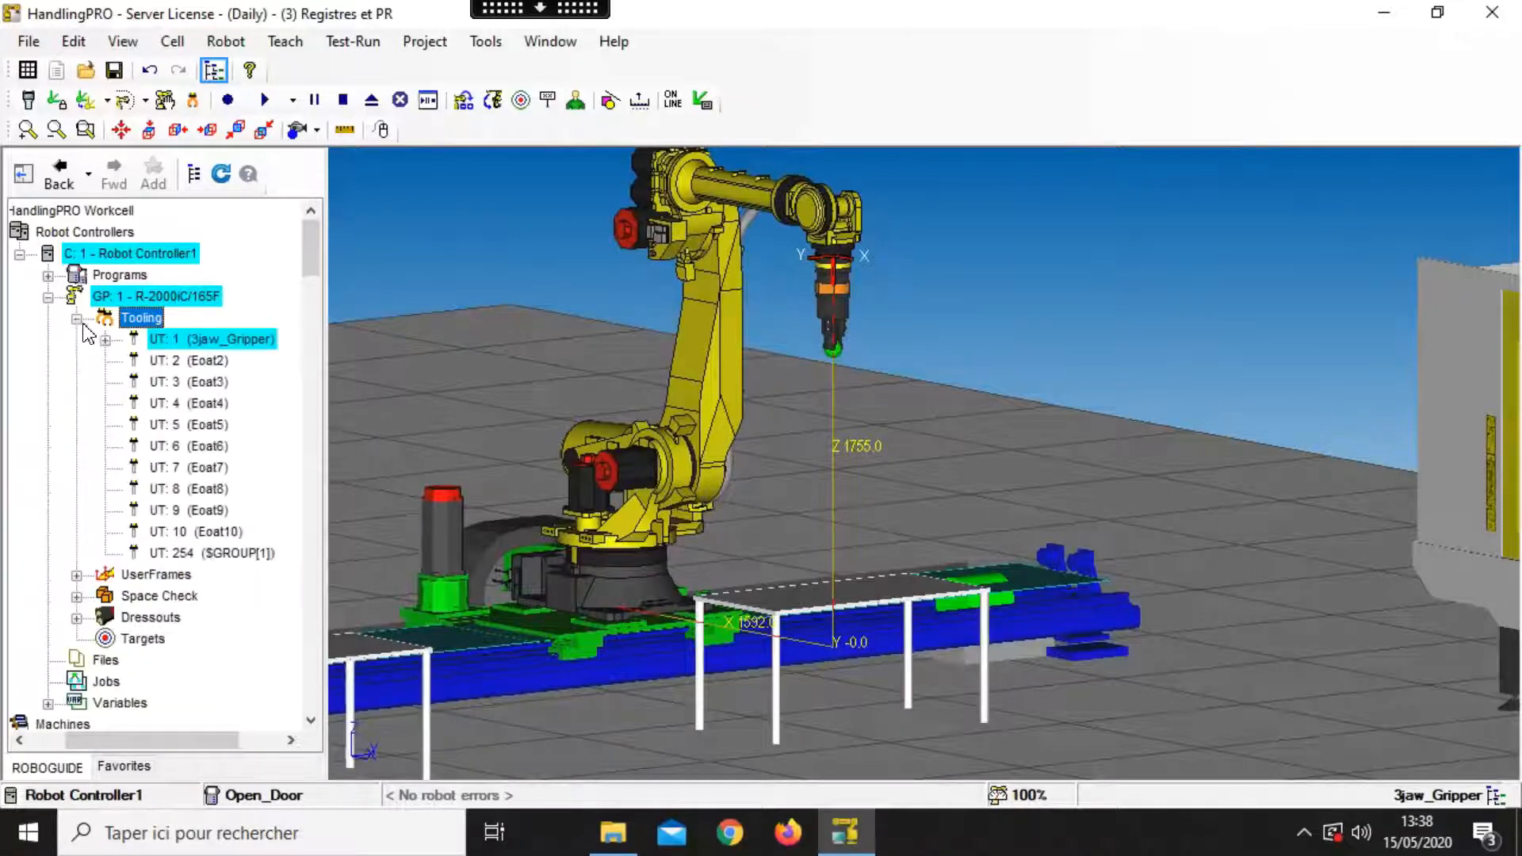
{"action": "left_click", "coordinate": [176, 361]}
{"action": "right_click", "coordinate": [176, 363]}
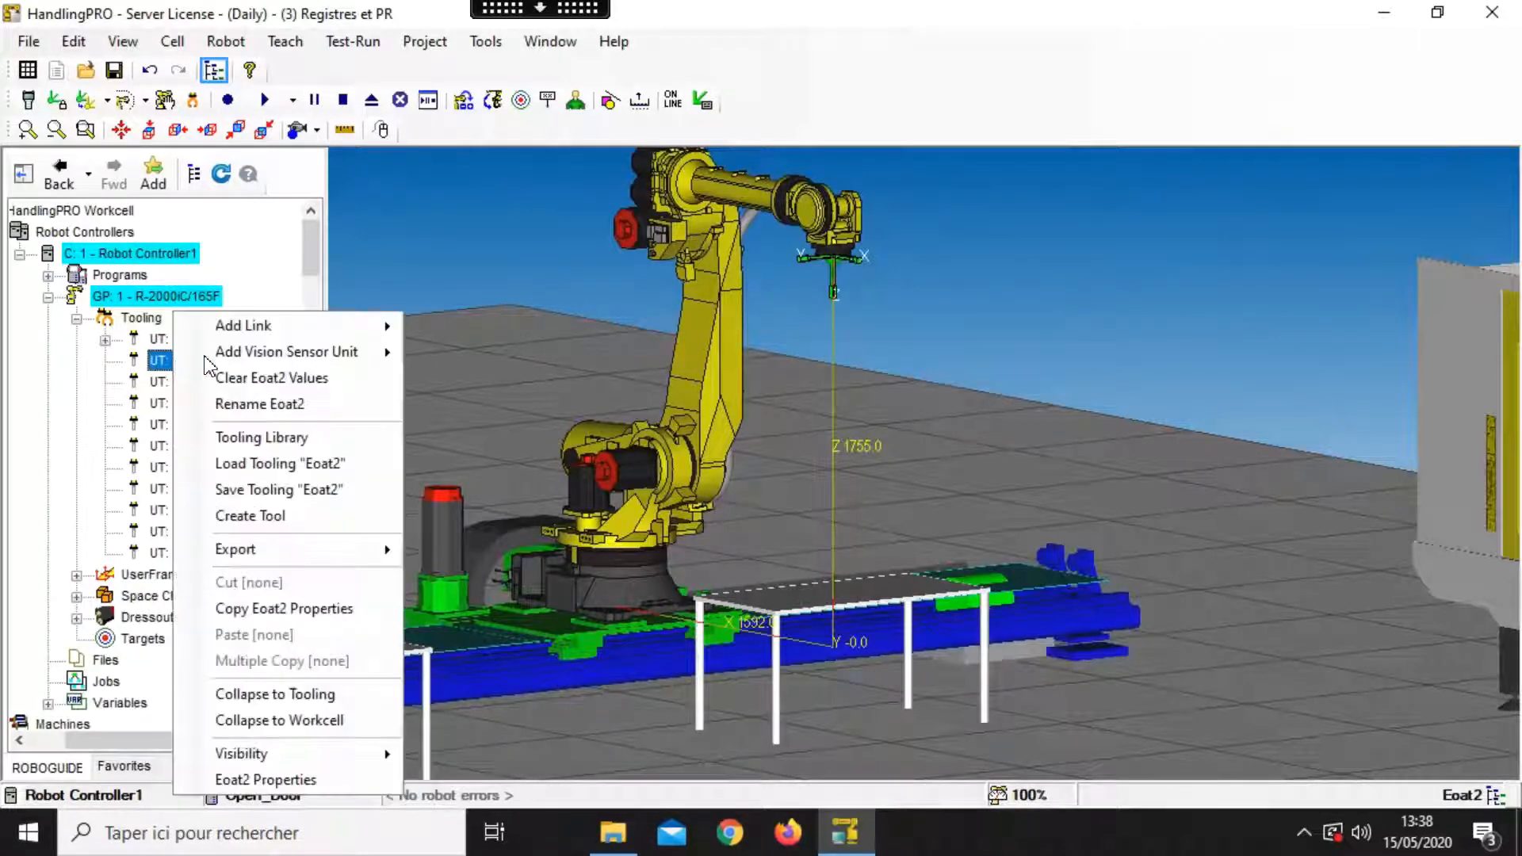
{"action": "mouse_move", "coordinate": [301, 328]}
{"action": "left_click", "coordinate": [433, 327]}
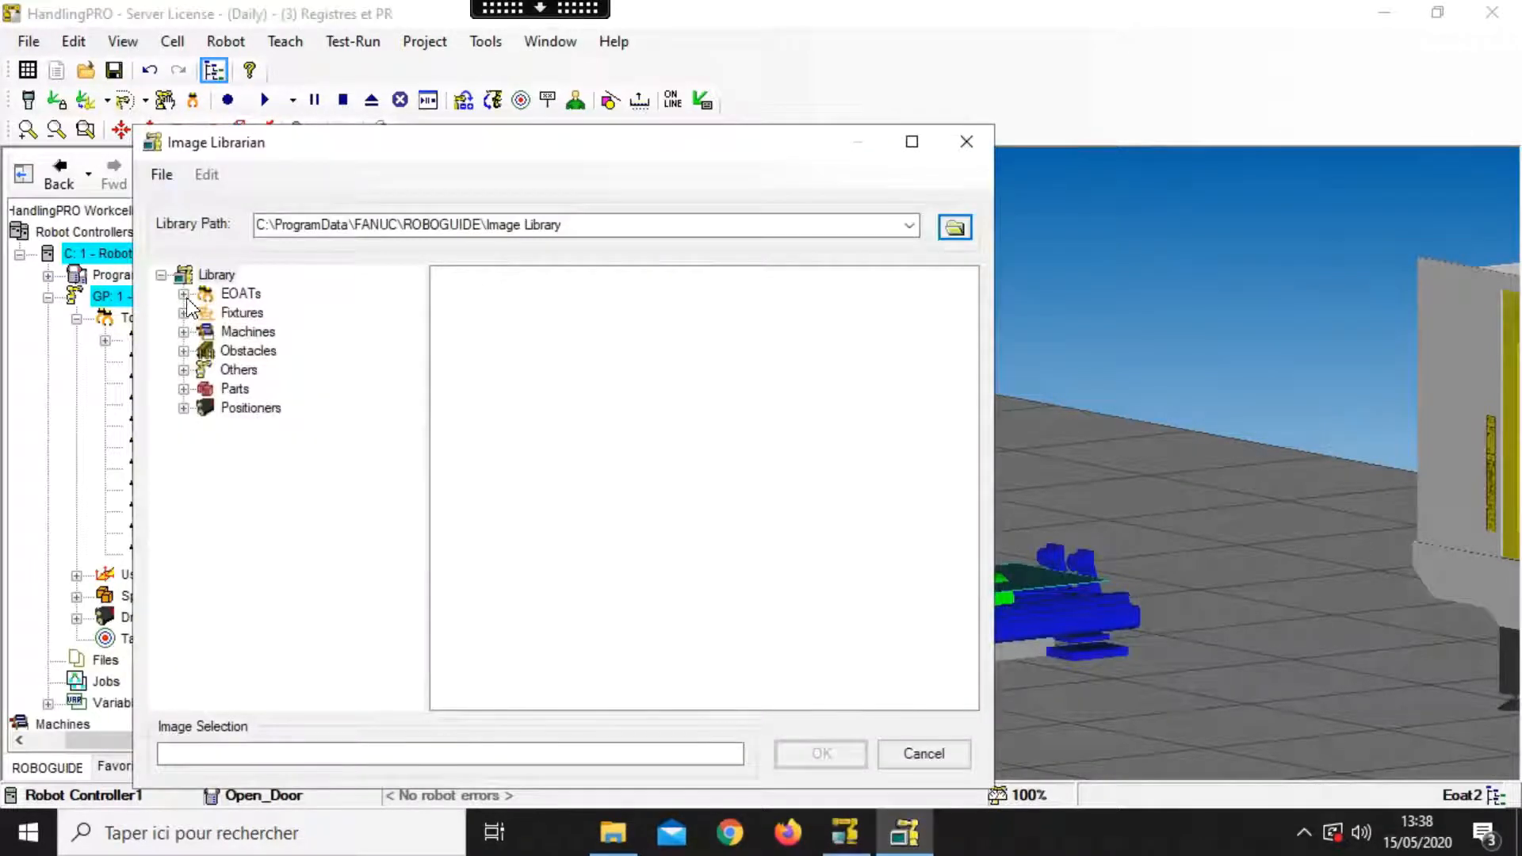
Step: Load Servo_Hand_A from the servo_hands EOATs as the new link and close its properties
{"action": "double_click", "coordinate": [200, 294]}
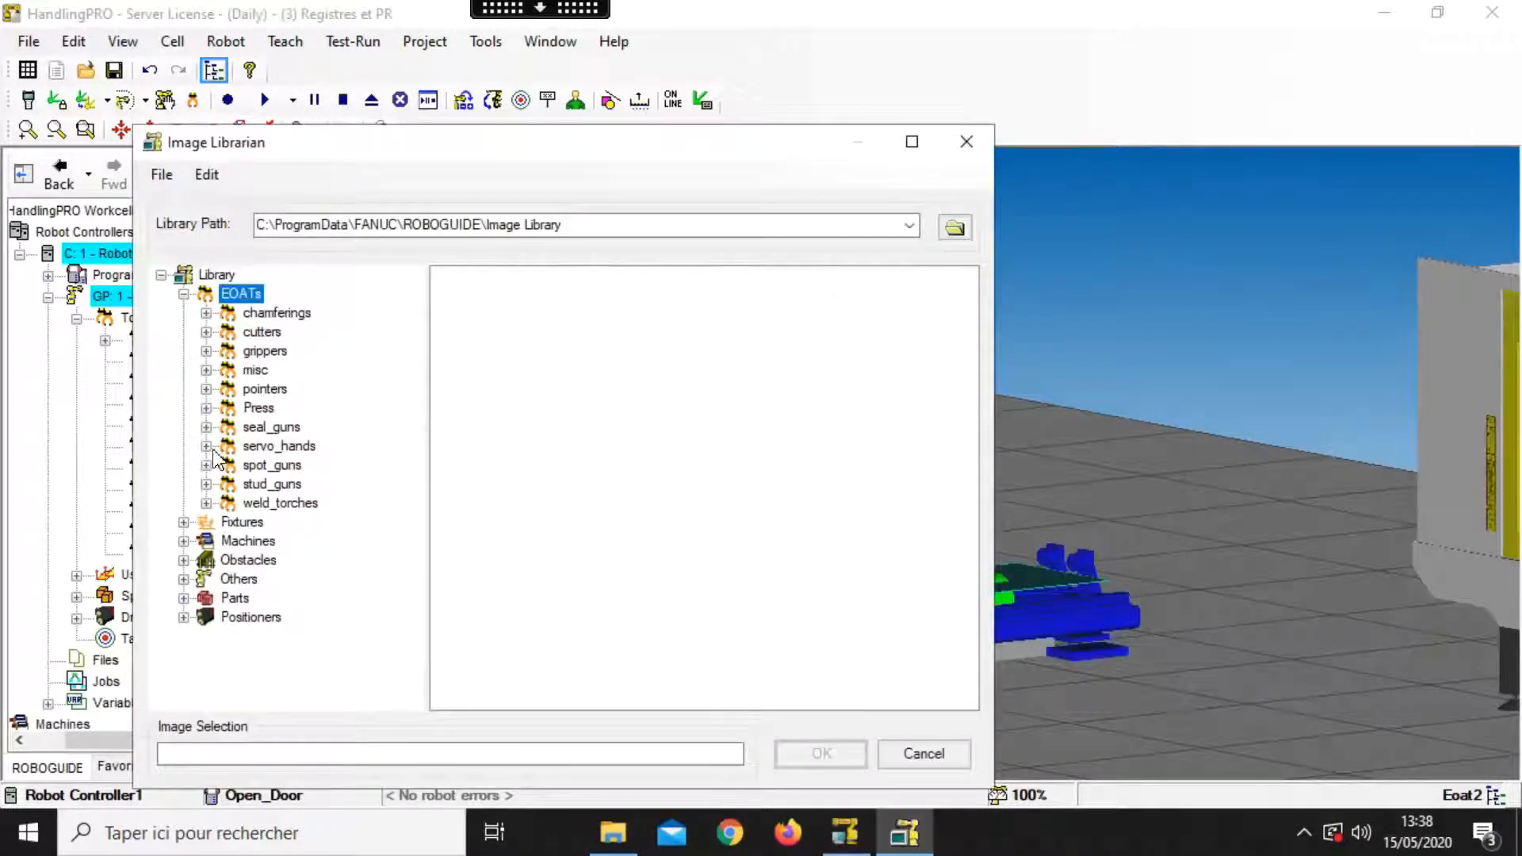
{"action": "double_click", "coordinate": [274, 446]}
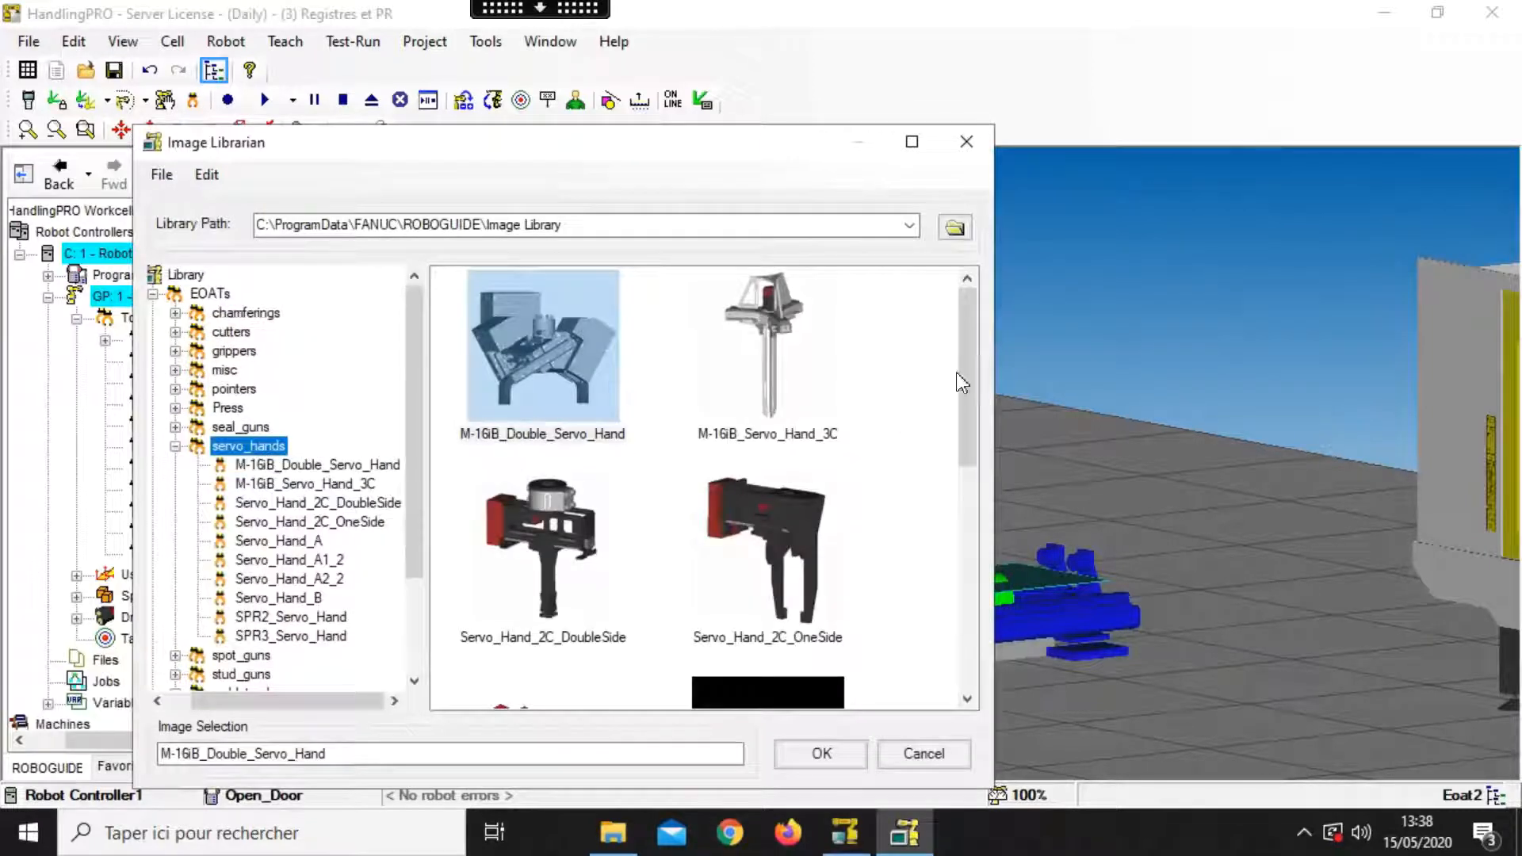
{"action": "left_click_drag", "start_coordinate": [961, 379], "coordinate": [959, 428]}
{"action": "left_click", "coordinate": [564, 569]}
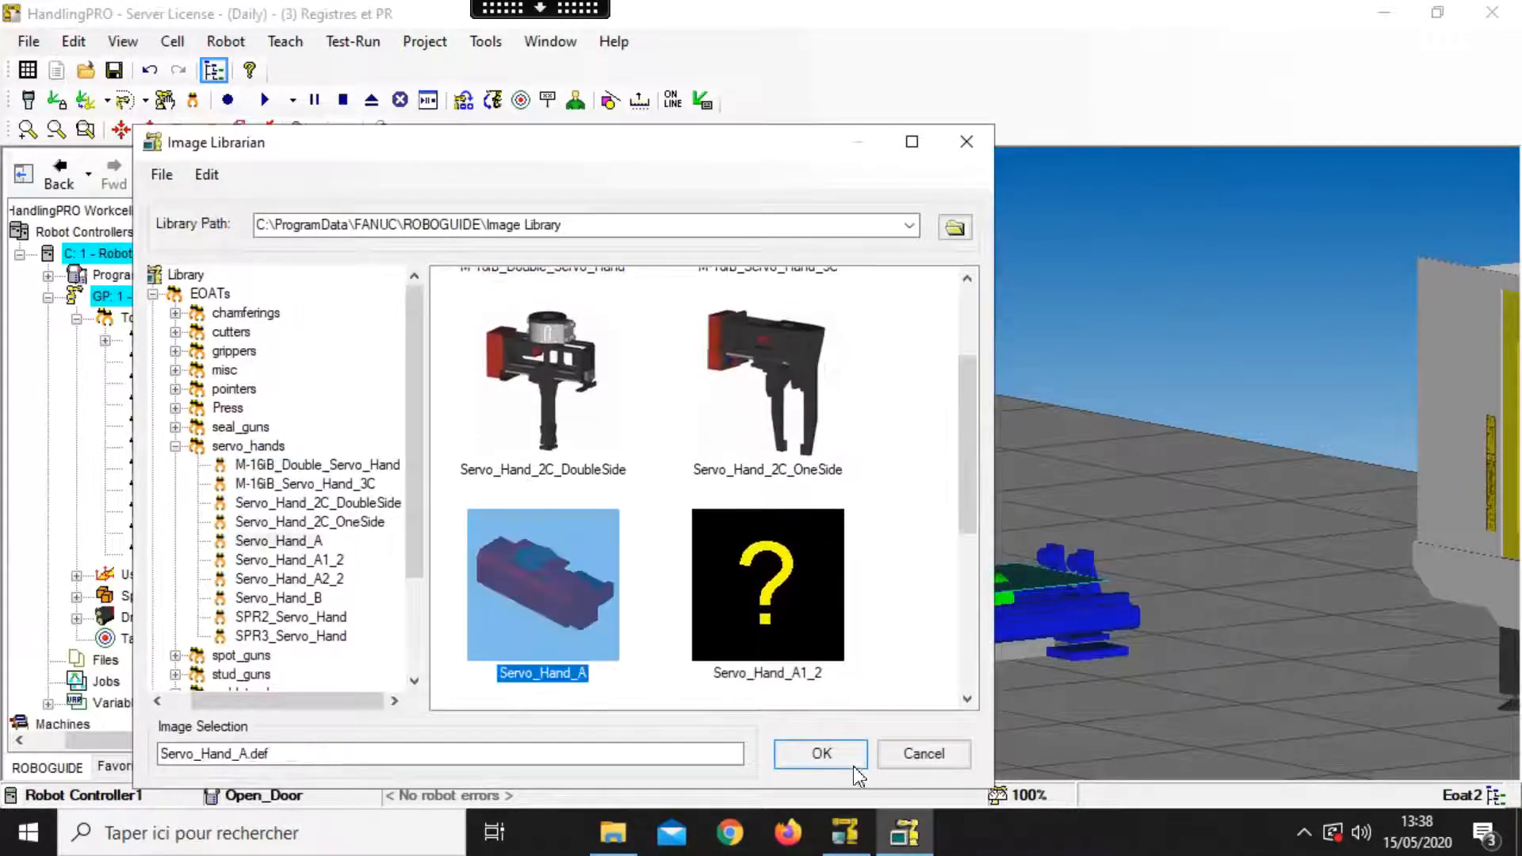
{"action": "left_click", "coordinate": [845, 757]}
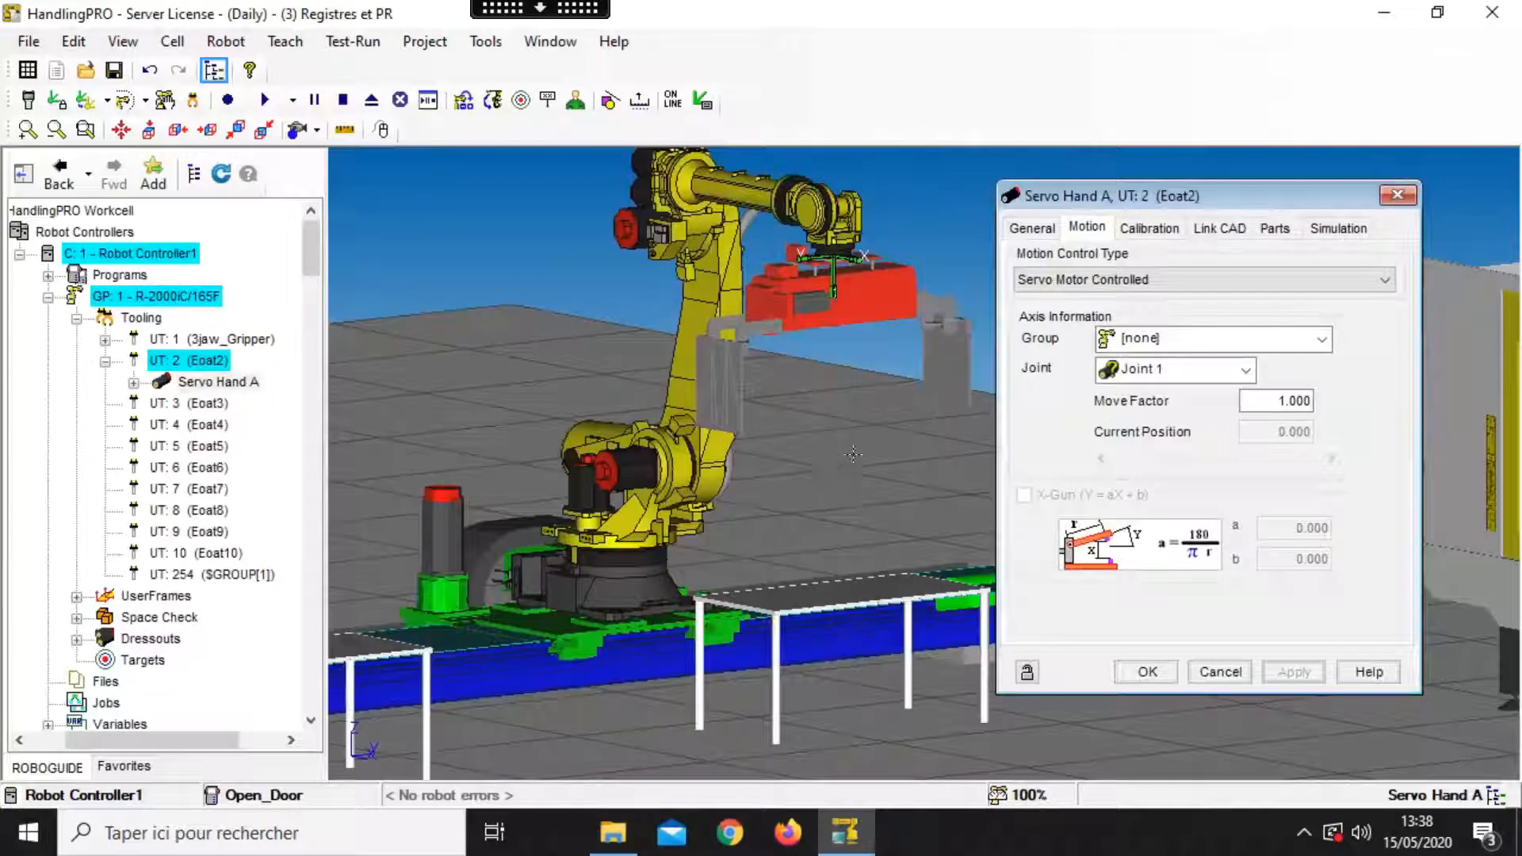
{"action": "left_click", "coordinate": [1397, 195]}
Step: Expand Servo Hand A to its two hands and open the general properties of Hand 1
{"action": "left_click", "coordinate": [218, 381]}
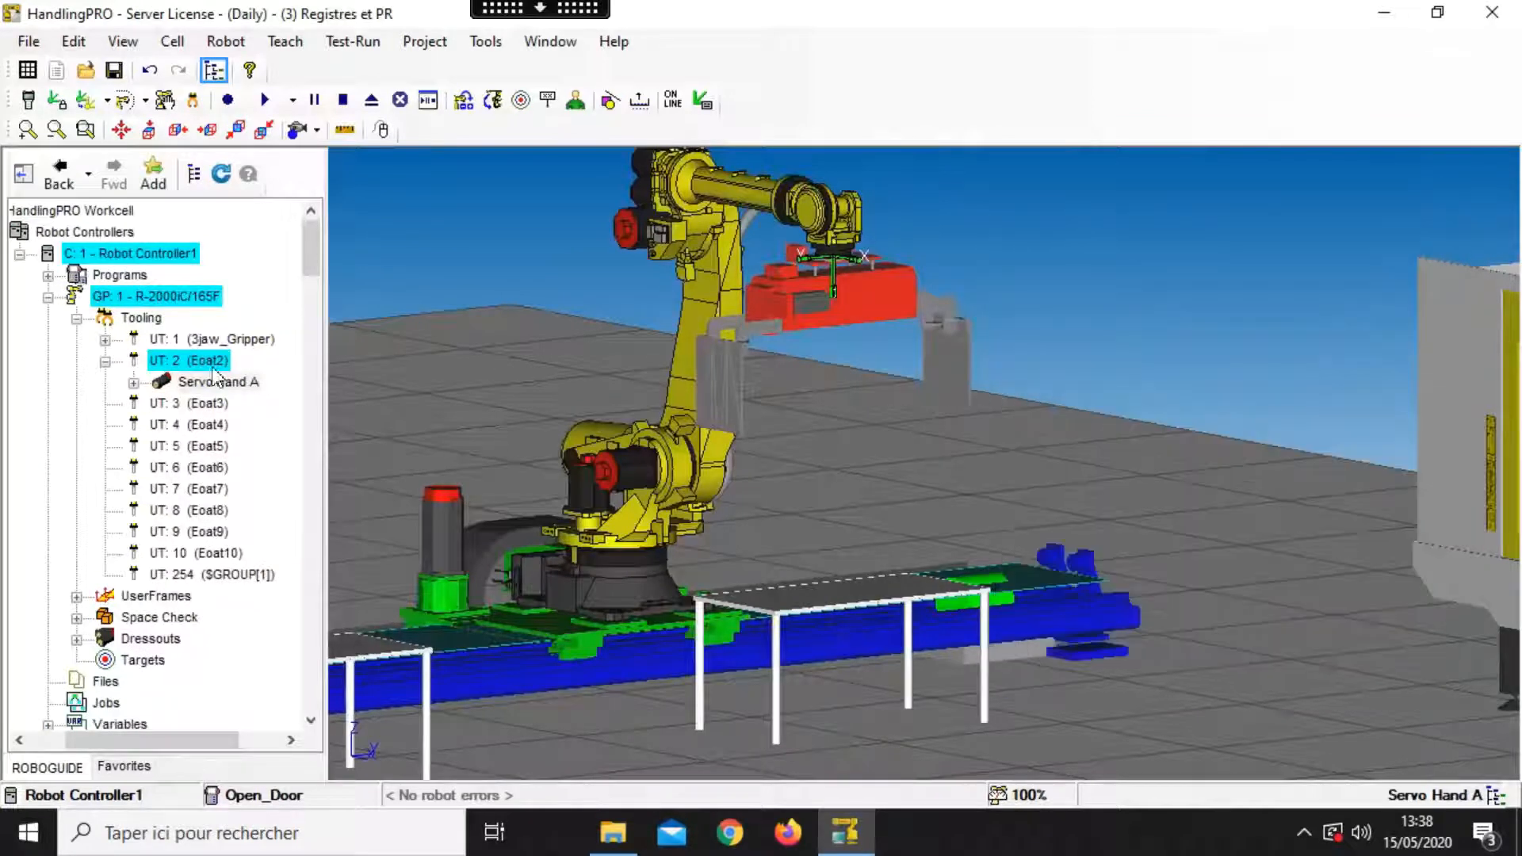
{"action": "left_click", "coordinate": [134, 382]}
{"action": "left_click", "coordinate": [221, 404]}
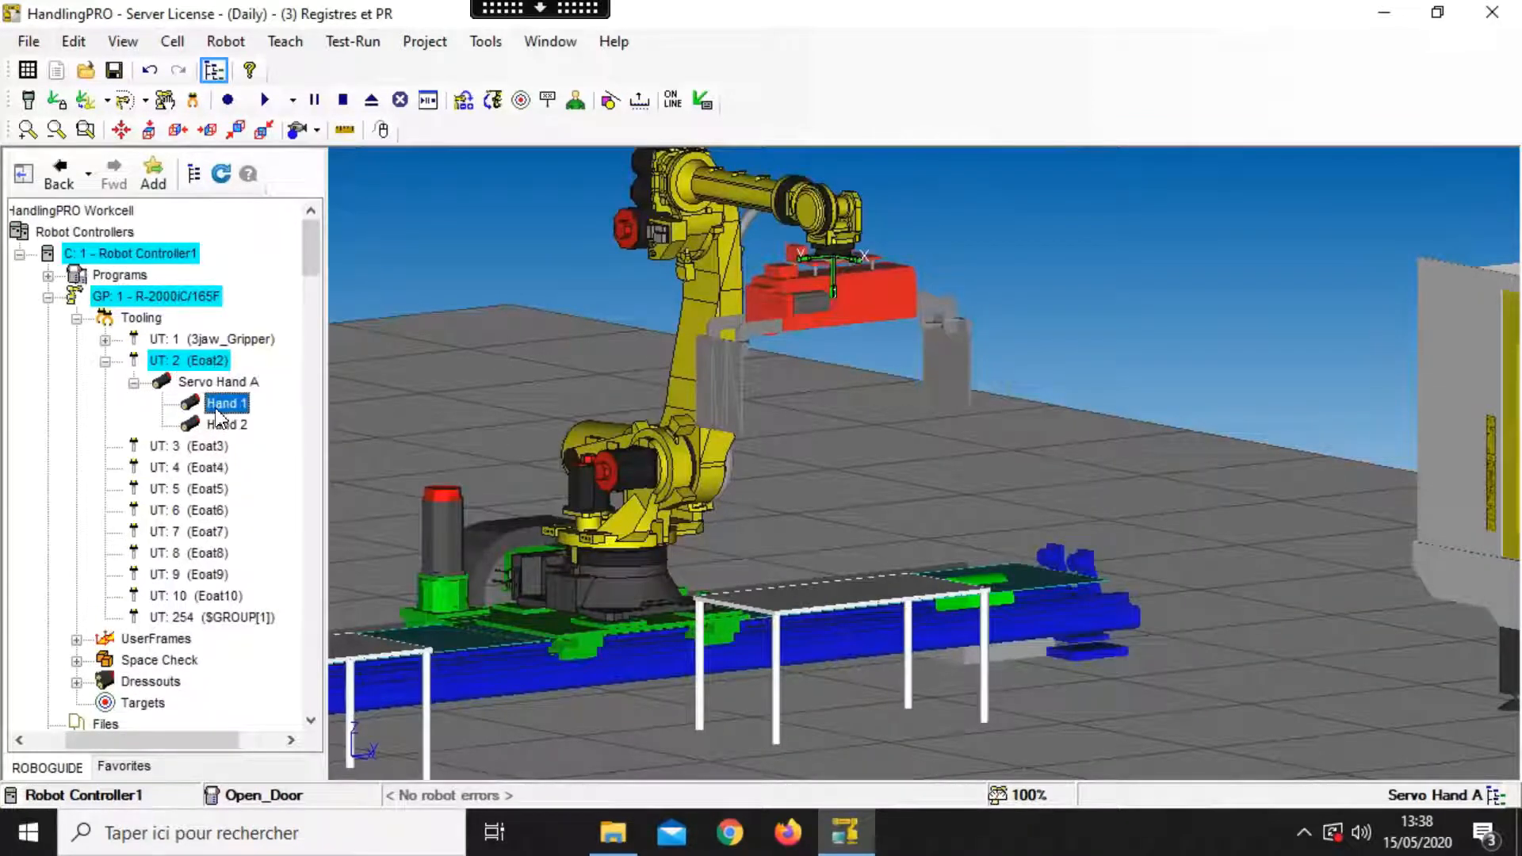
{"action": "left_click", "coordinate": [220, 423]}
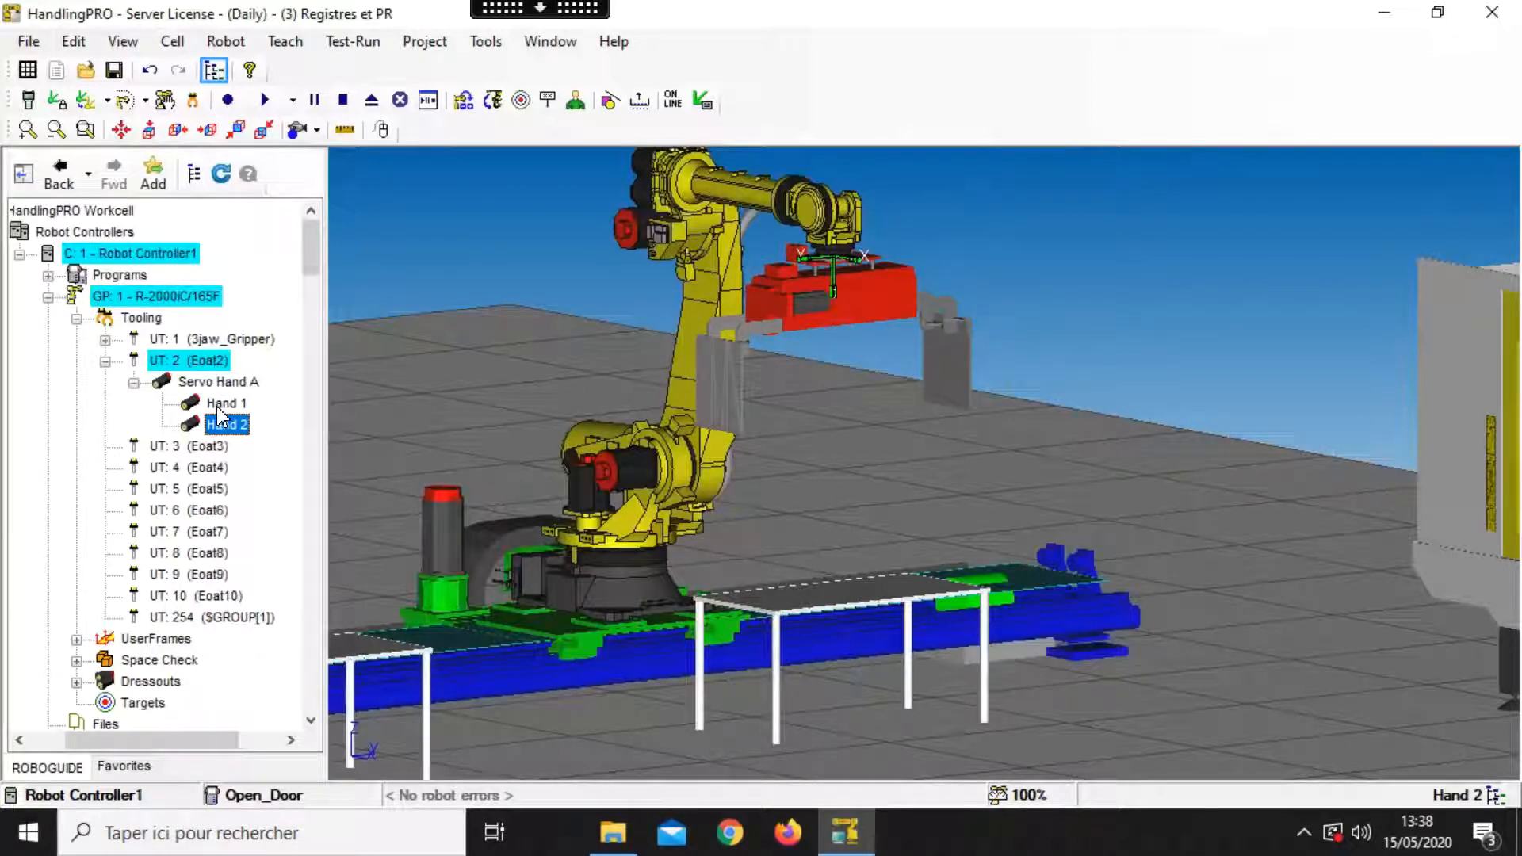
{"action": "left_click", "coordinate": [221, 404]}
{"action": "double_click", "coordinate": [222, 406]}
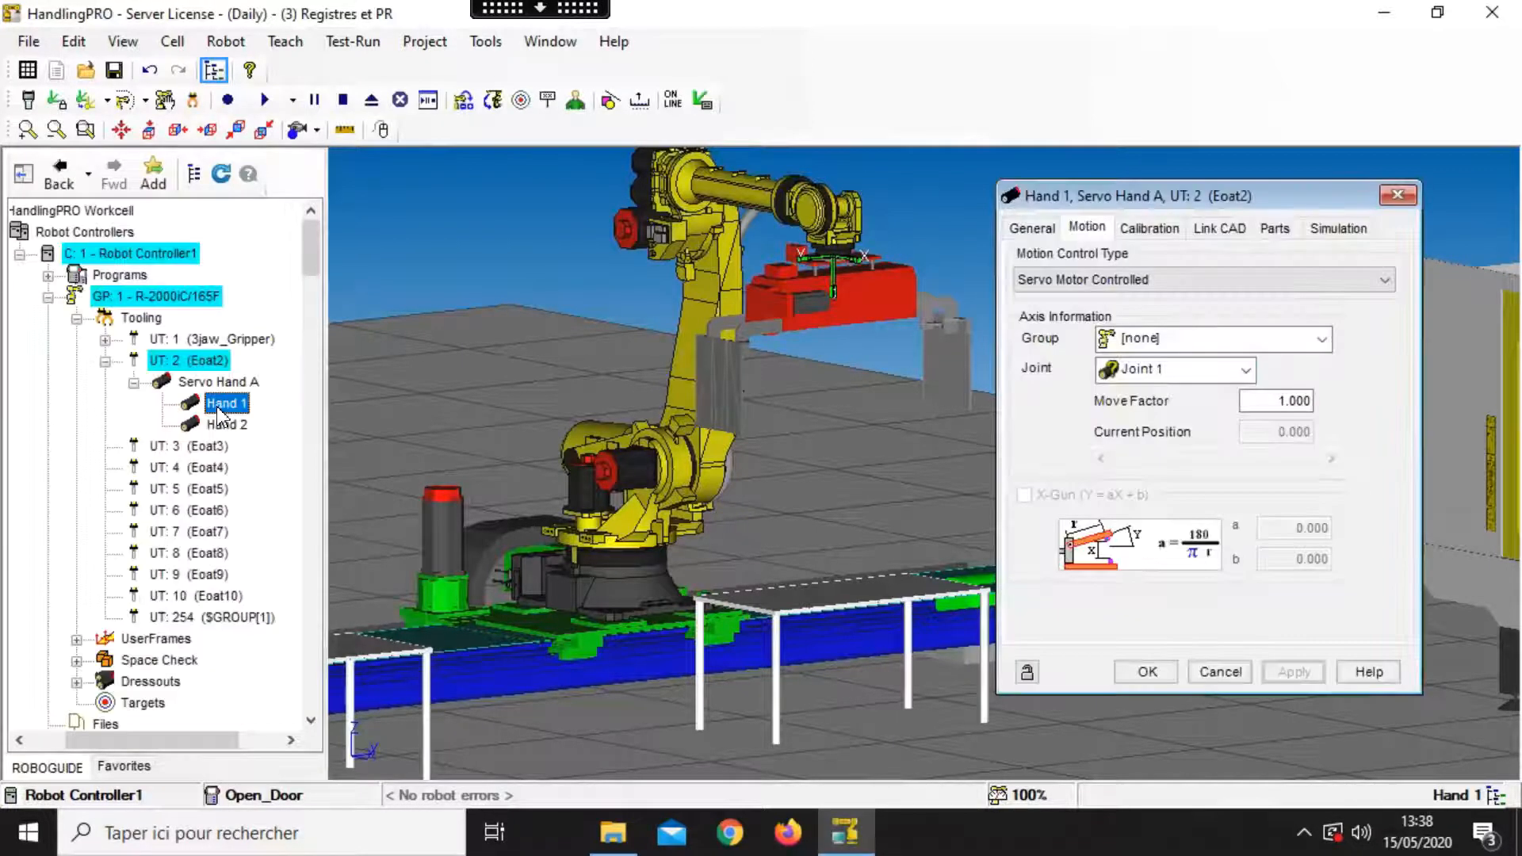
{"action": "left_click", "coordinate": [1032, 229]}
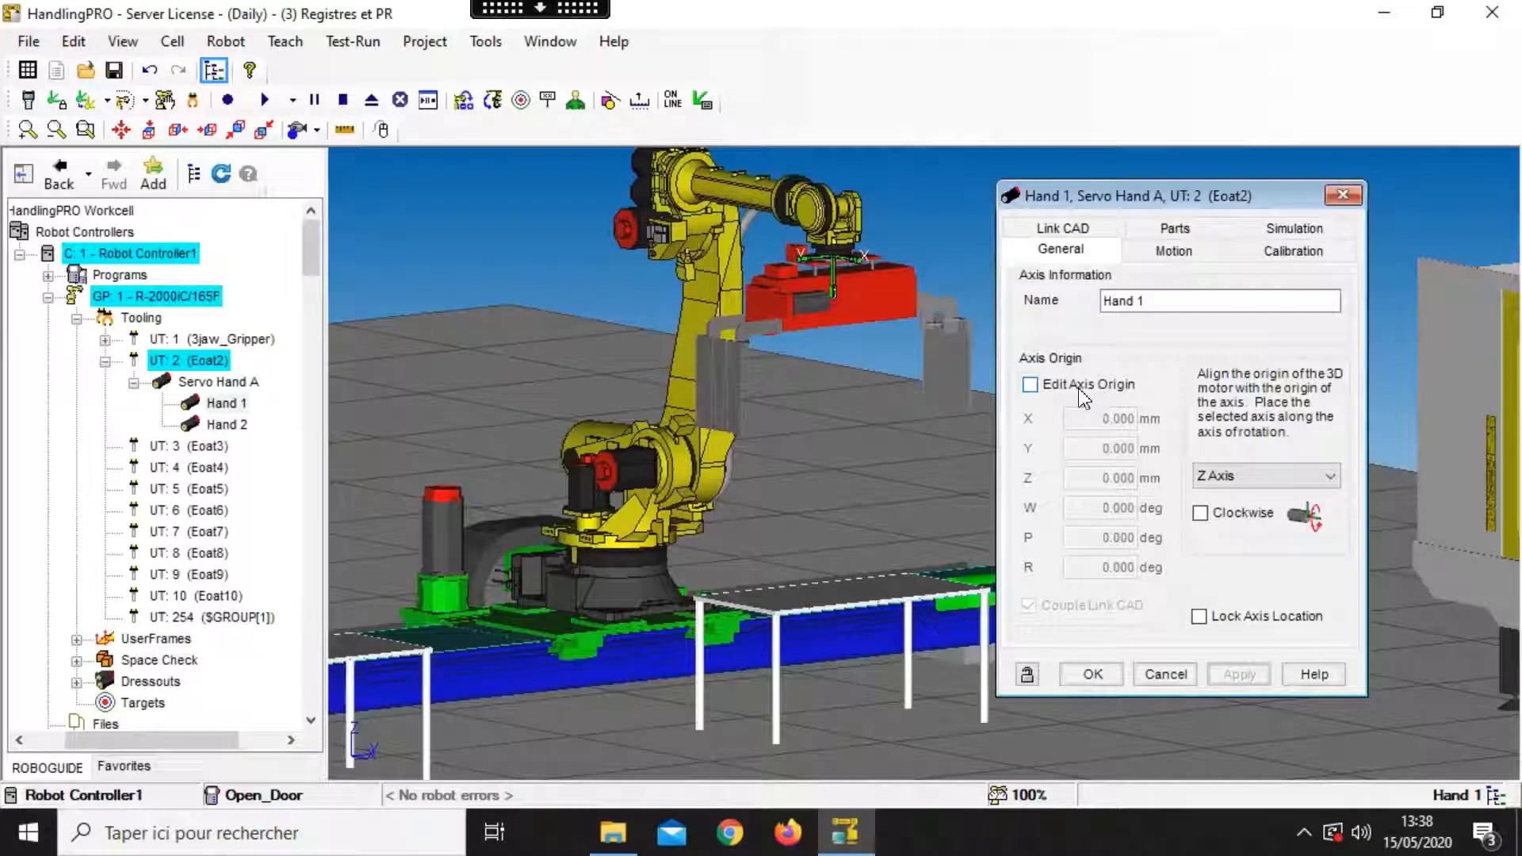
Step: Enable axis origin editing for Hand 1, uncouple the link CAD, set W to 90 deg and apply
{"action": "left_click", "coordinate": [1078, 389]}
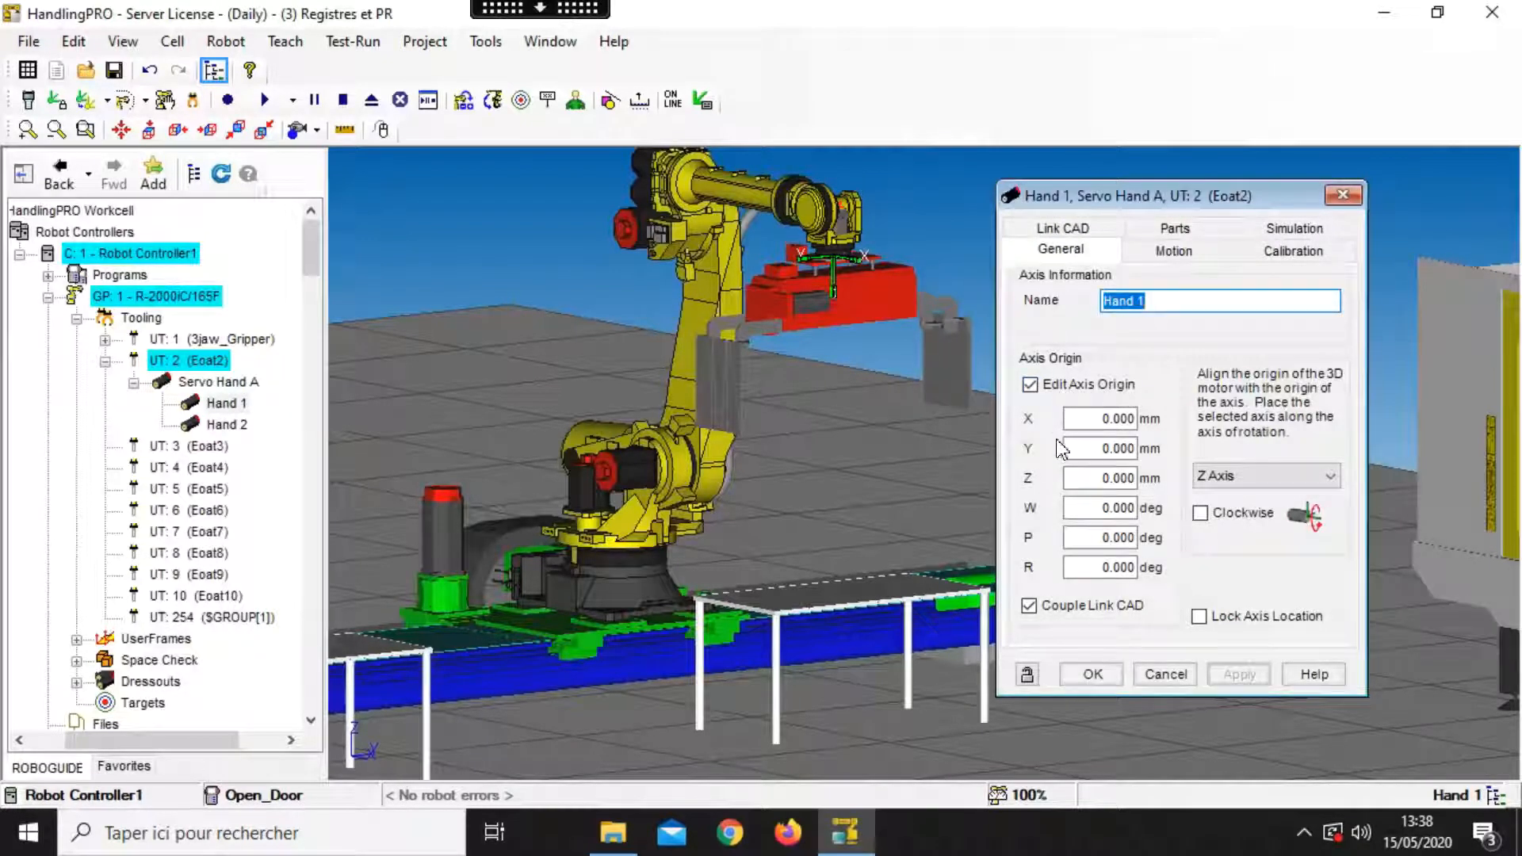
{"action": "left_click", "coordinate": [1031, 610]}
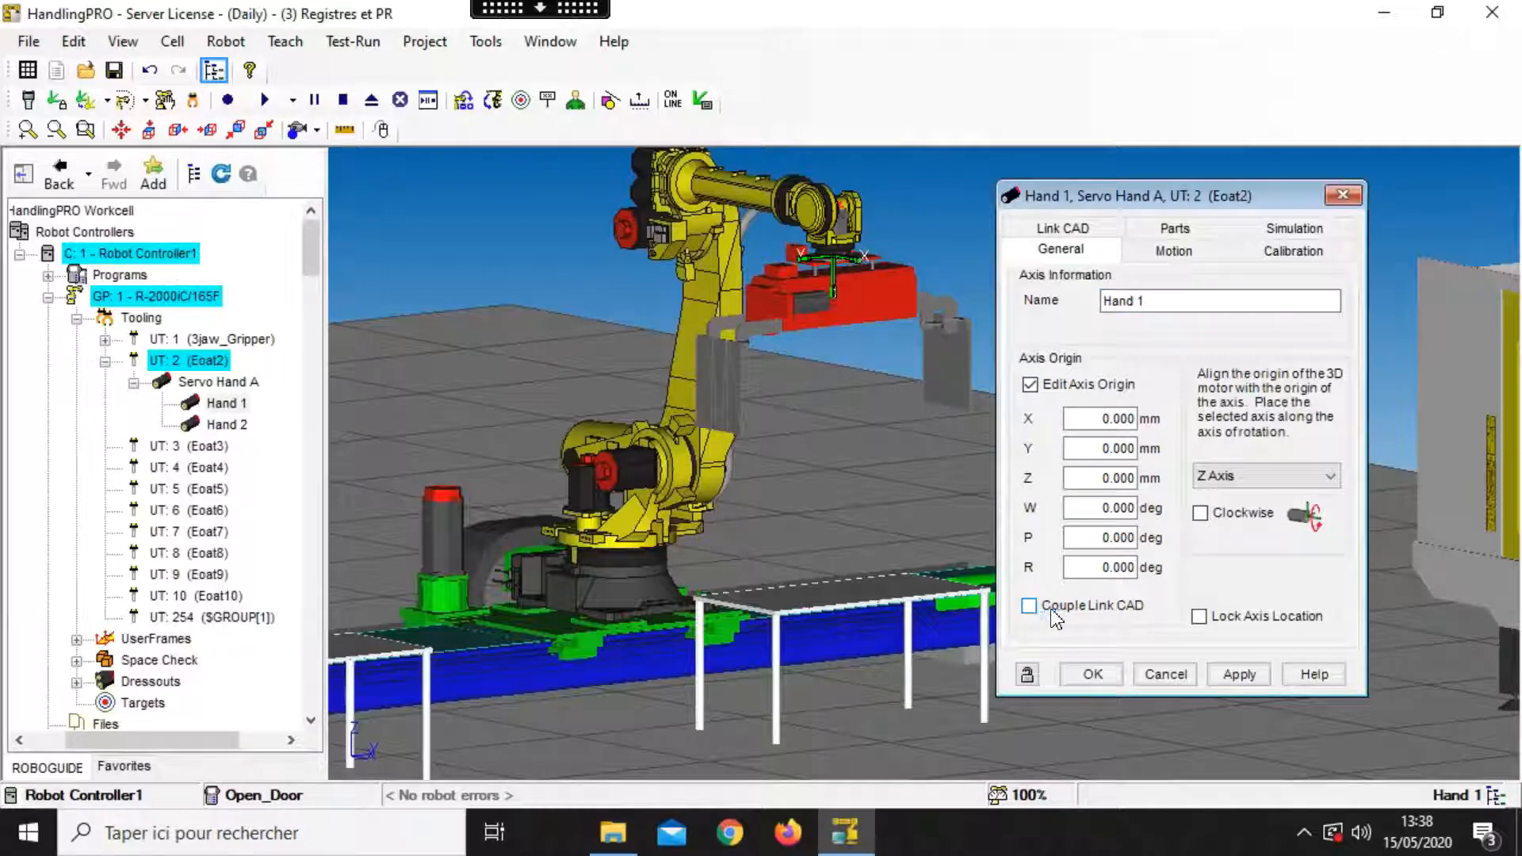
{"action": "left_click", "coordinate": [1090, 508]}
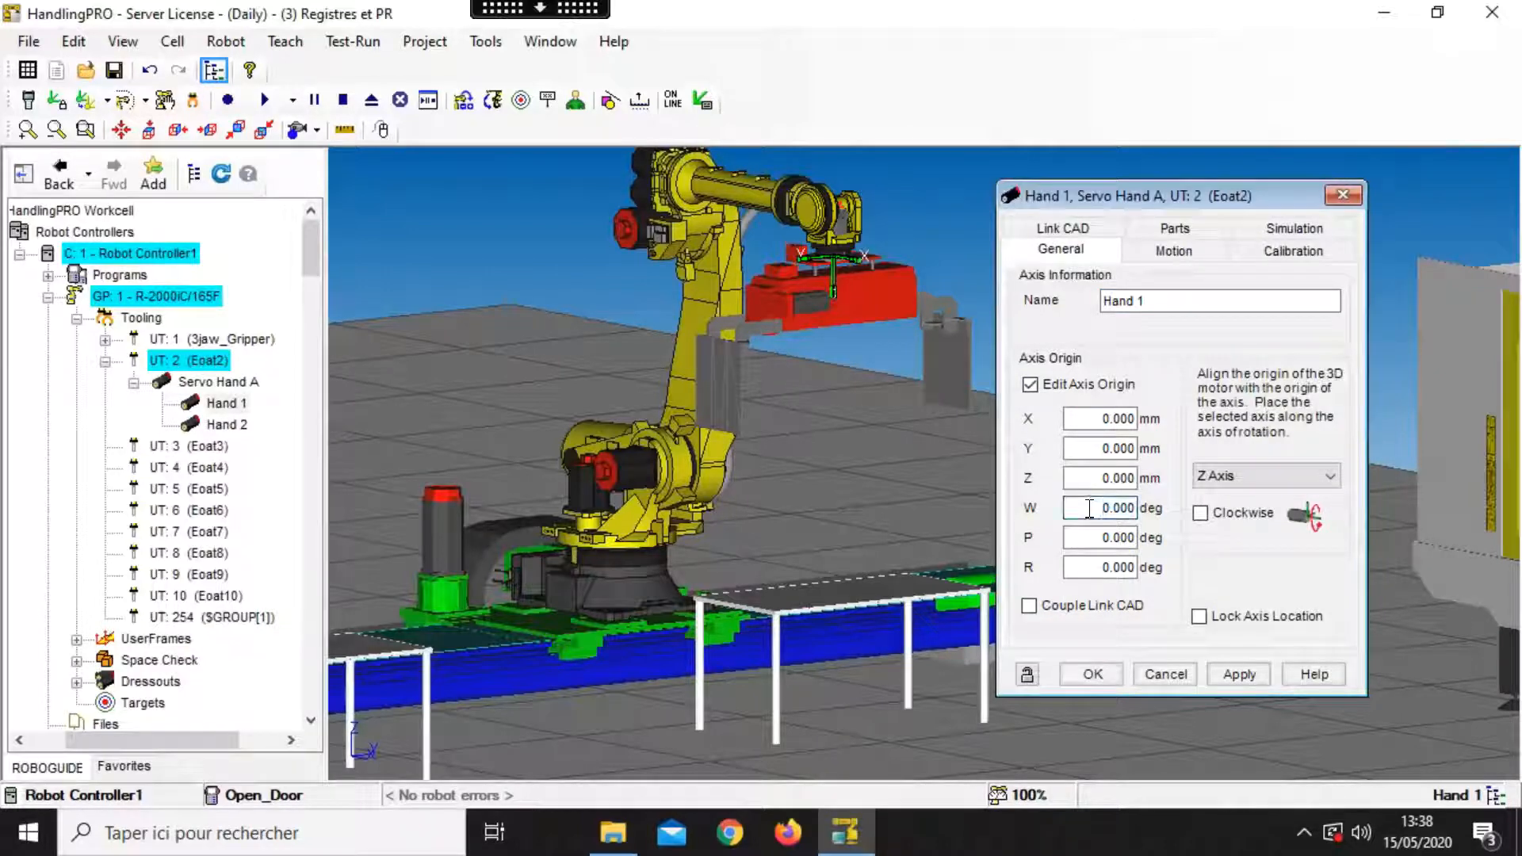
{"action": "type", "text": "9"}
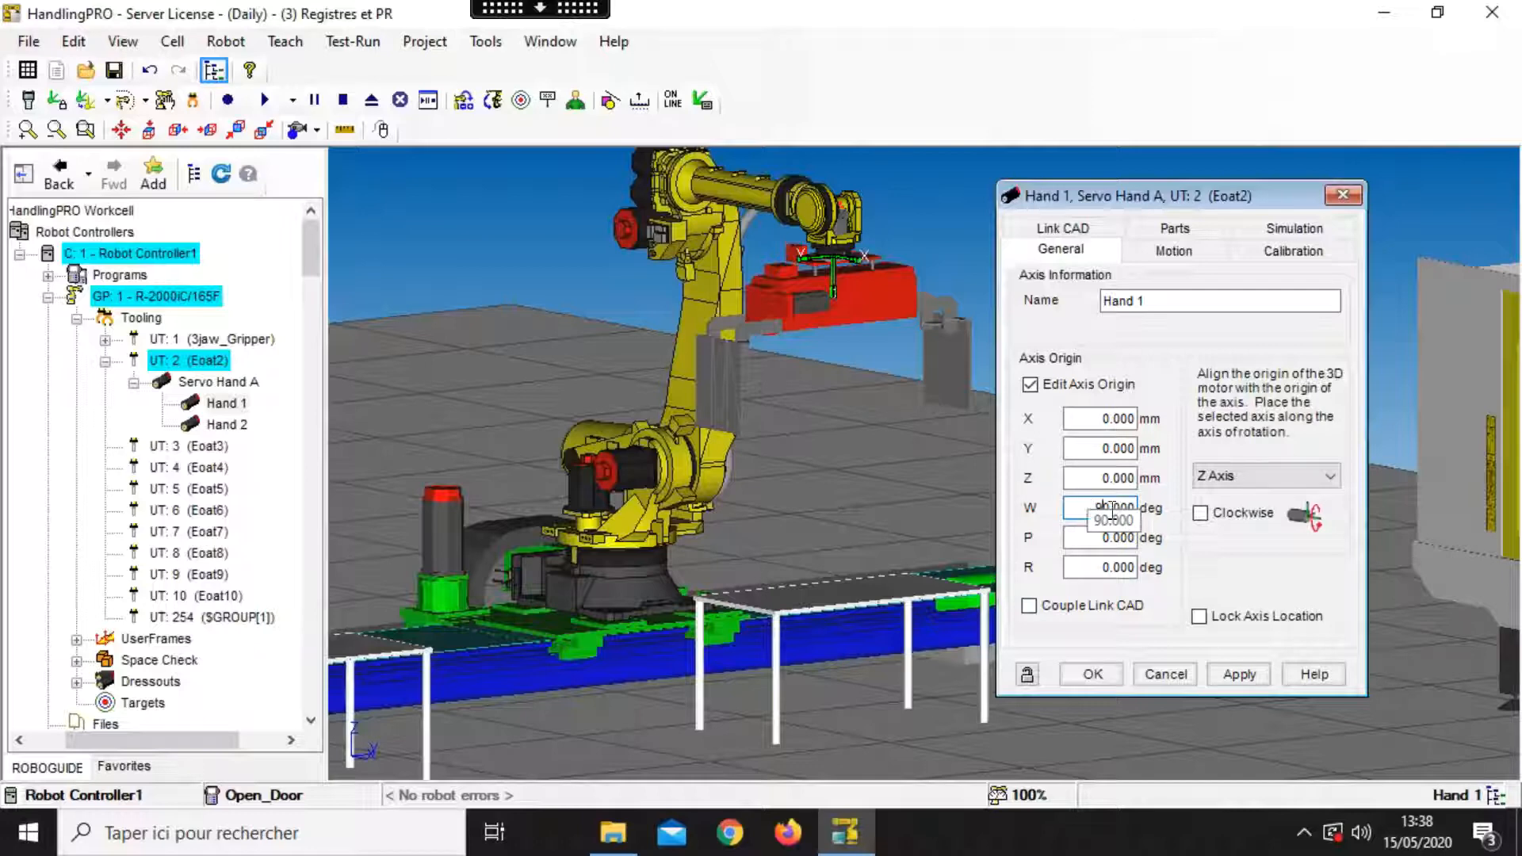
{"action": "left_click", "coordinate": [1222, 677]}
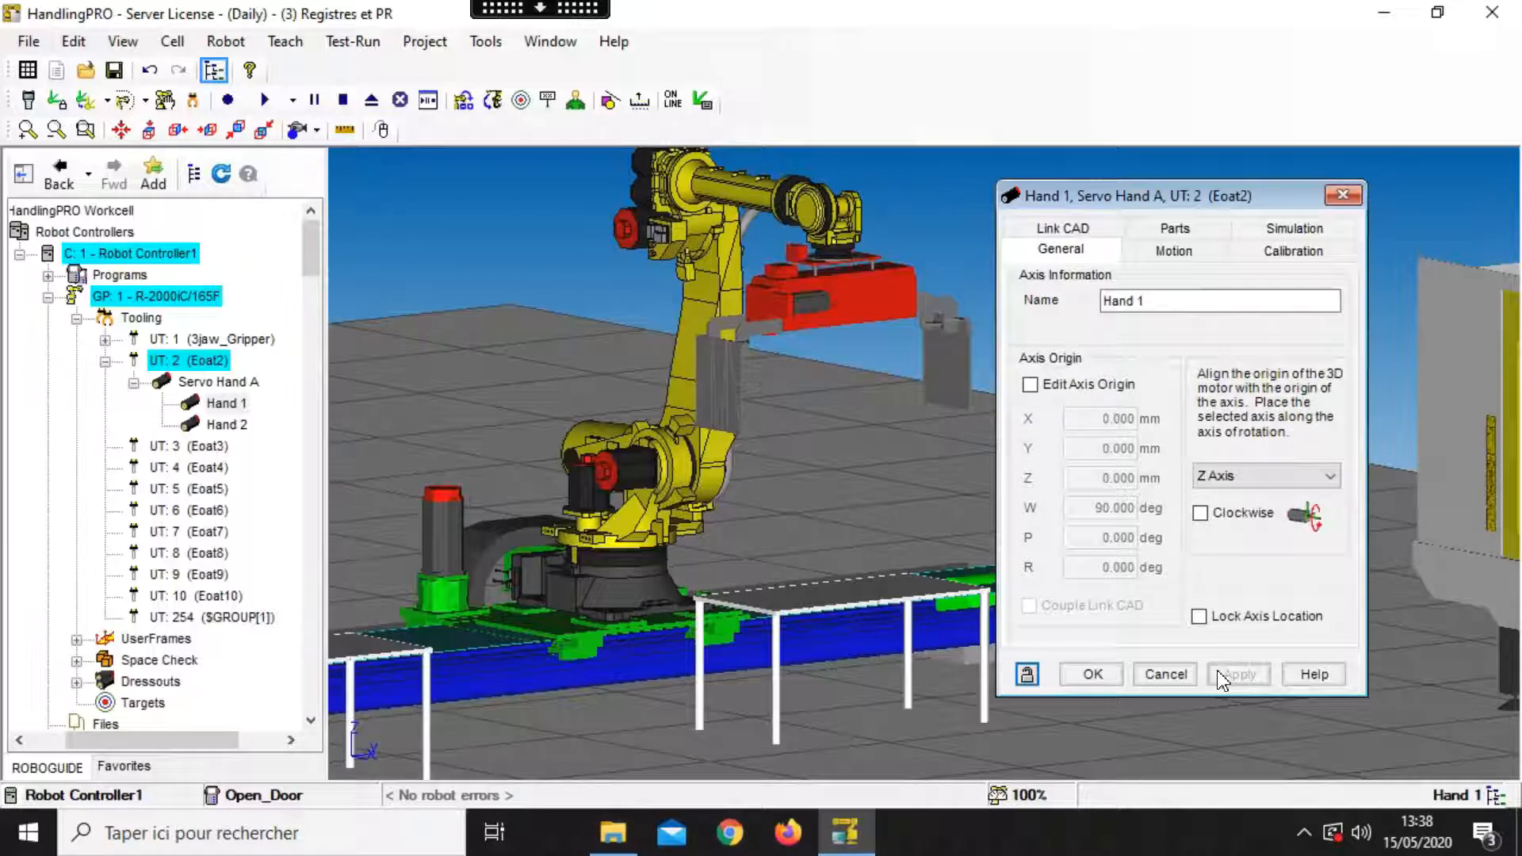
Step: Set Hand 1's motion control type to Device I/O Controlled with a linear axis
{"action": "left_click", "coordinate": [1175, 252]}
{"action": "left_click", "coordinate": [1181, 278]}
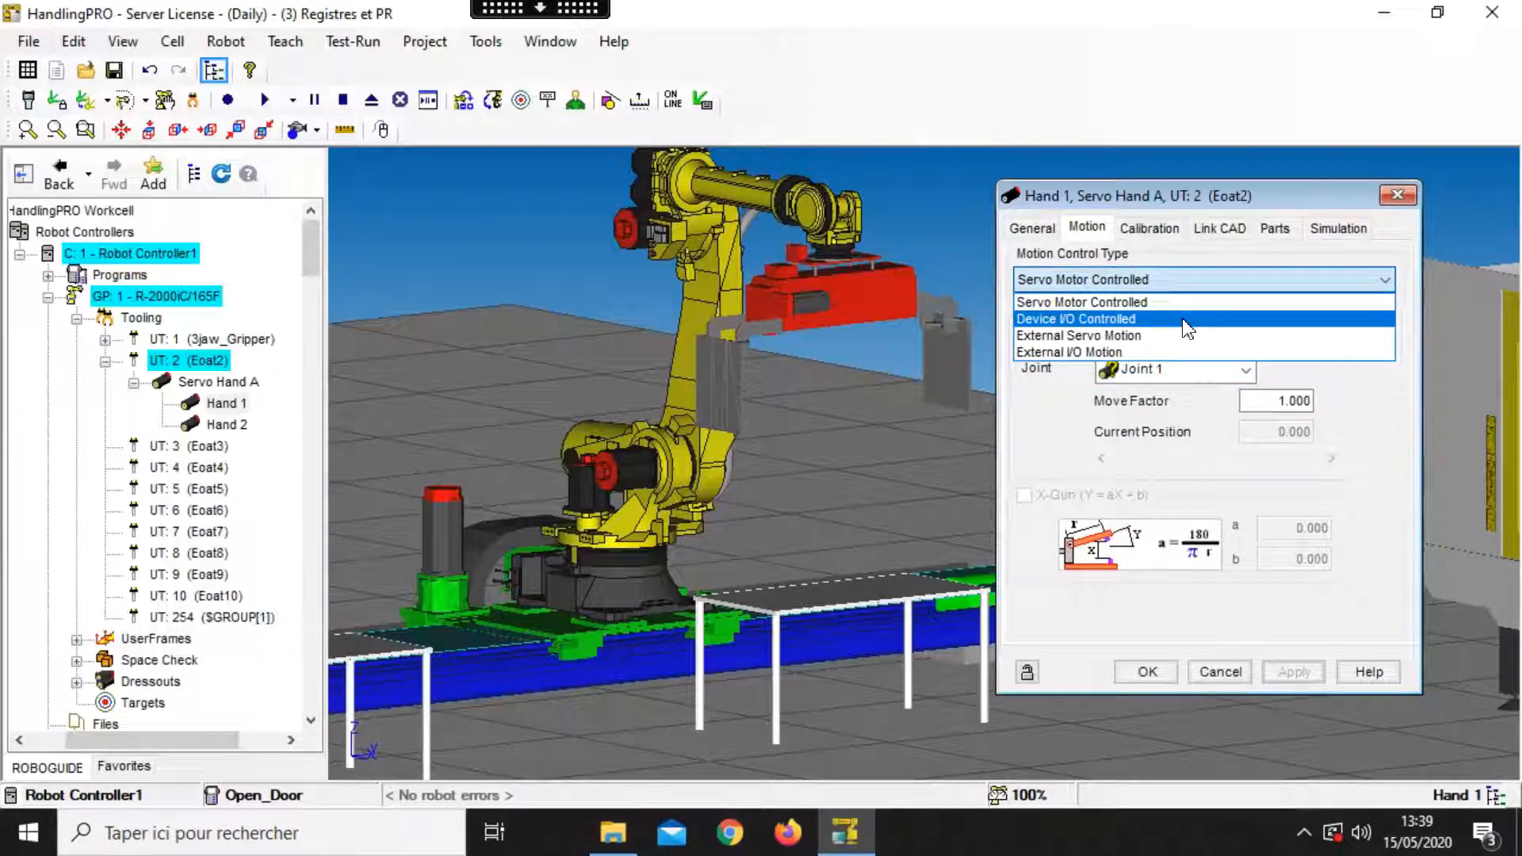
{"action": "left_click", "coordinate": [1184, 321]}
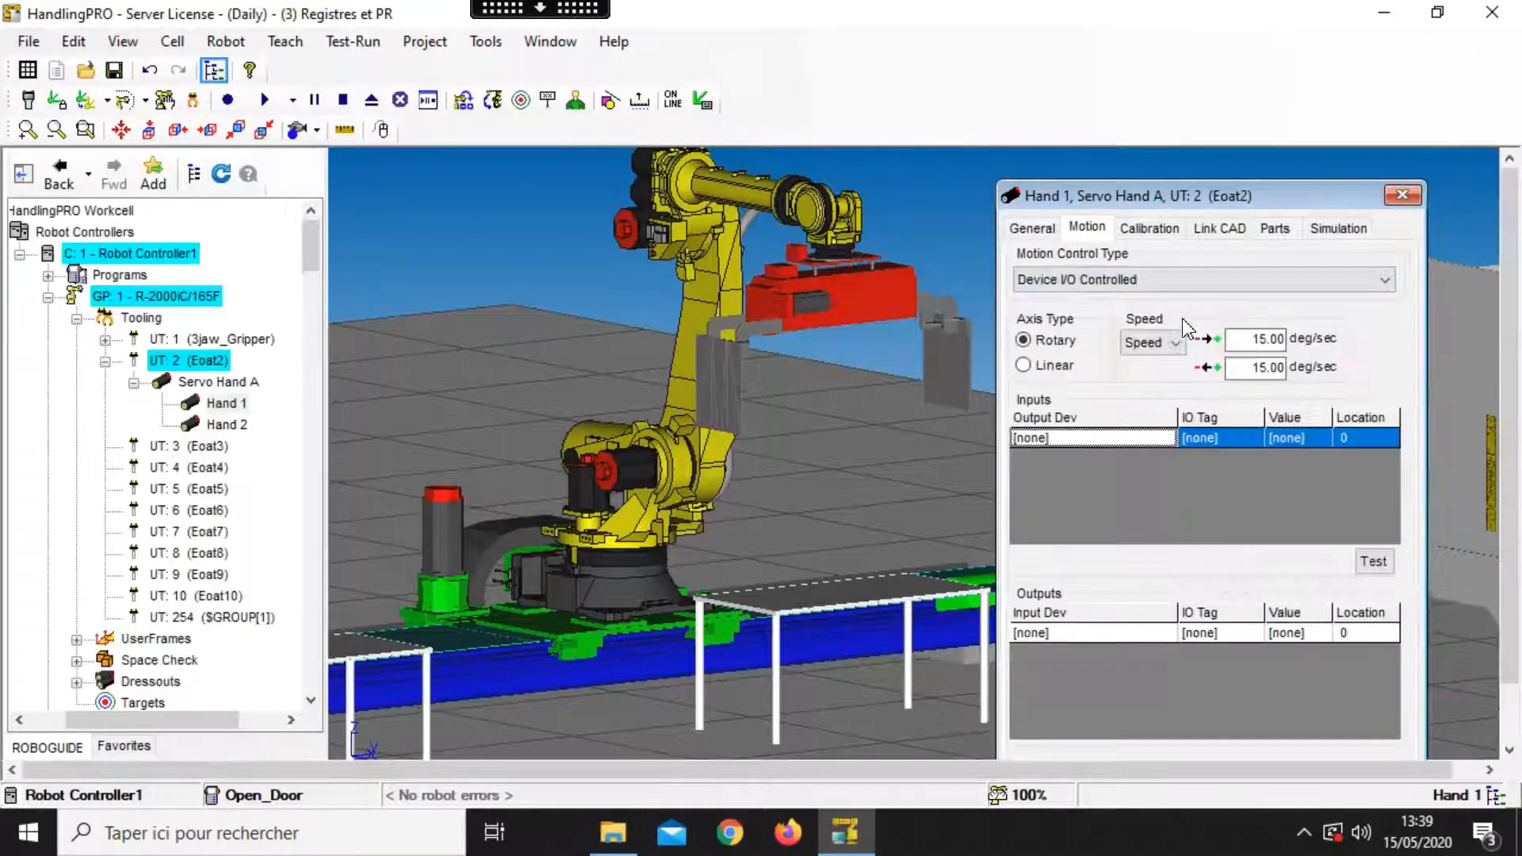
{"action": "left_click", "coordinate": [1047, 368]}
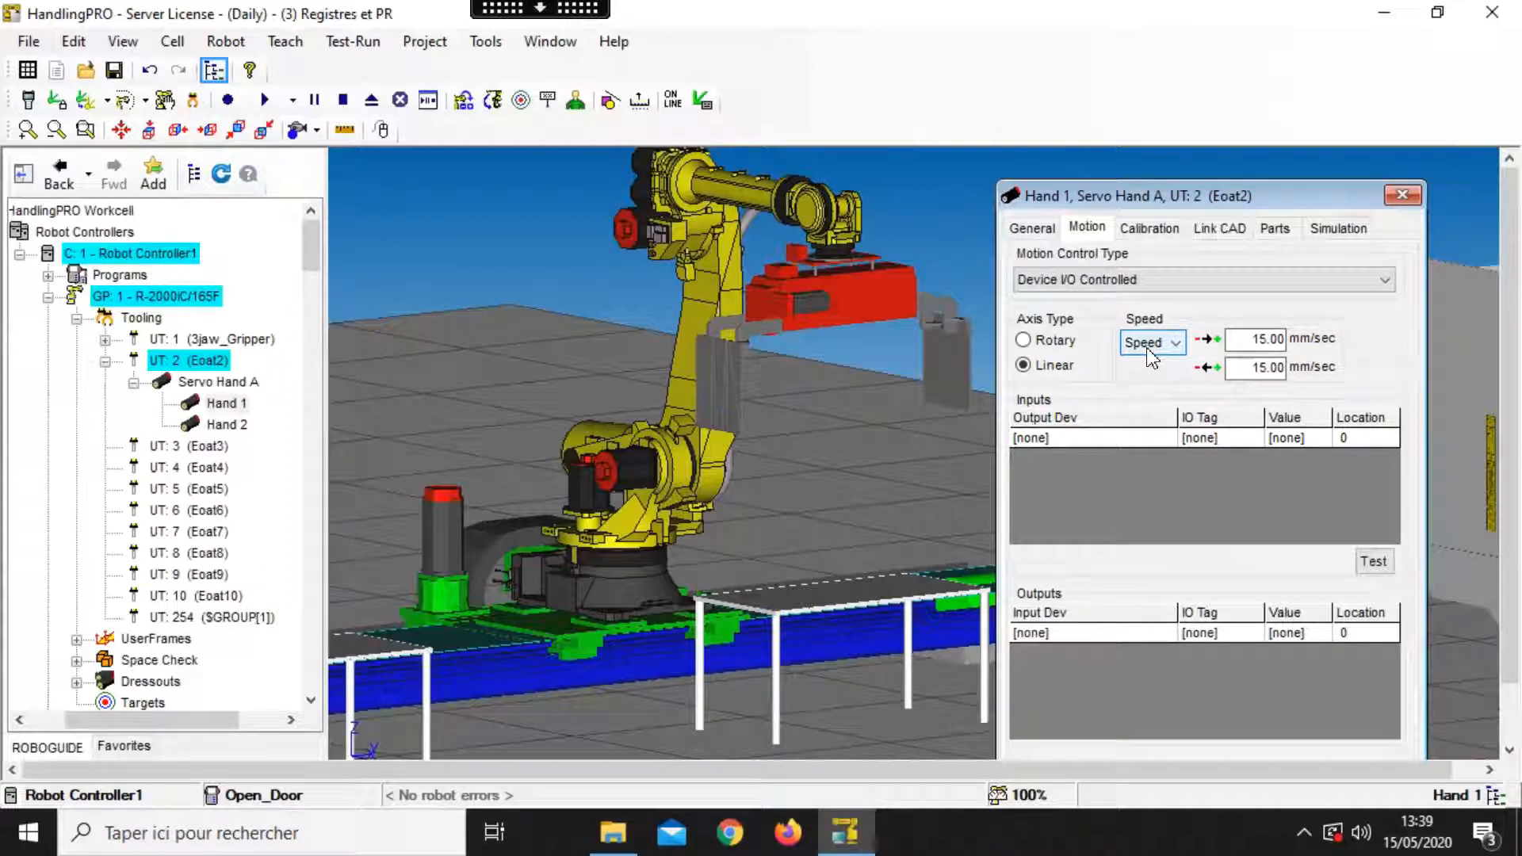
Step: Set Hand 1's speed to 25 mm/sec in both directions
{"action": "left_click", "coordinate": [1264, 339]}
{"action": "key", "text": "BackSpace"}
{"action": "type", "text": "2"}
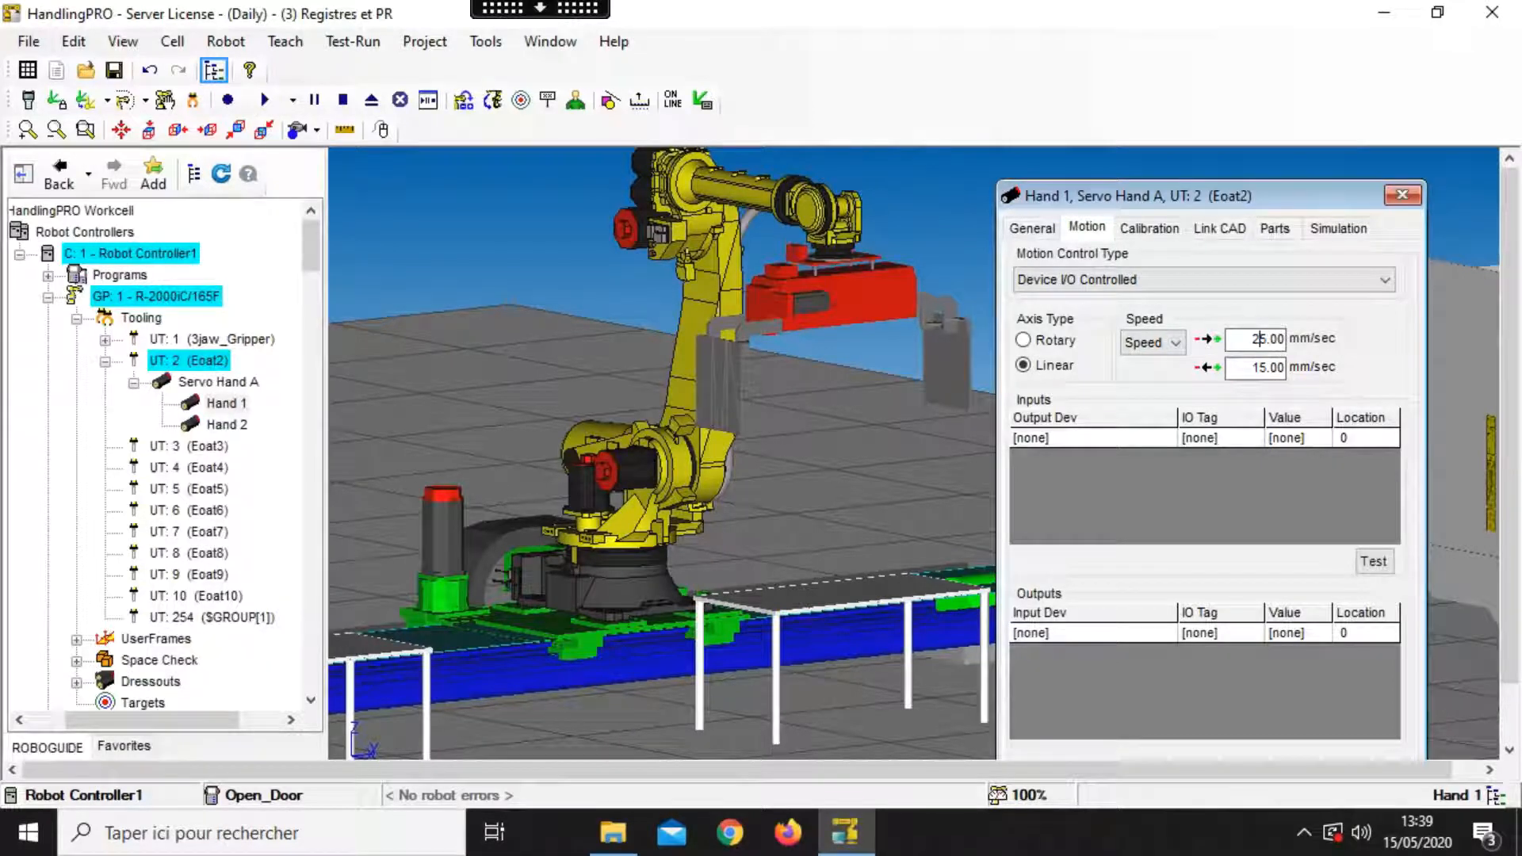
{"action": "left_click", "coordinate": [1266, 368]}
{"action": "left_click", "coordinate": [1260, 368]}
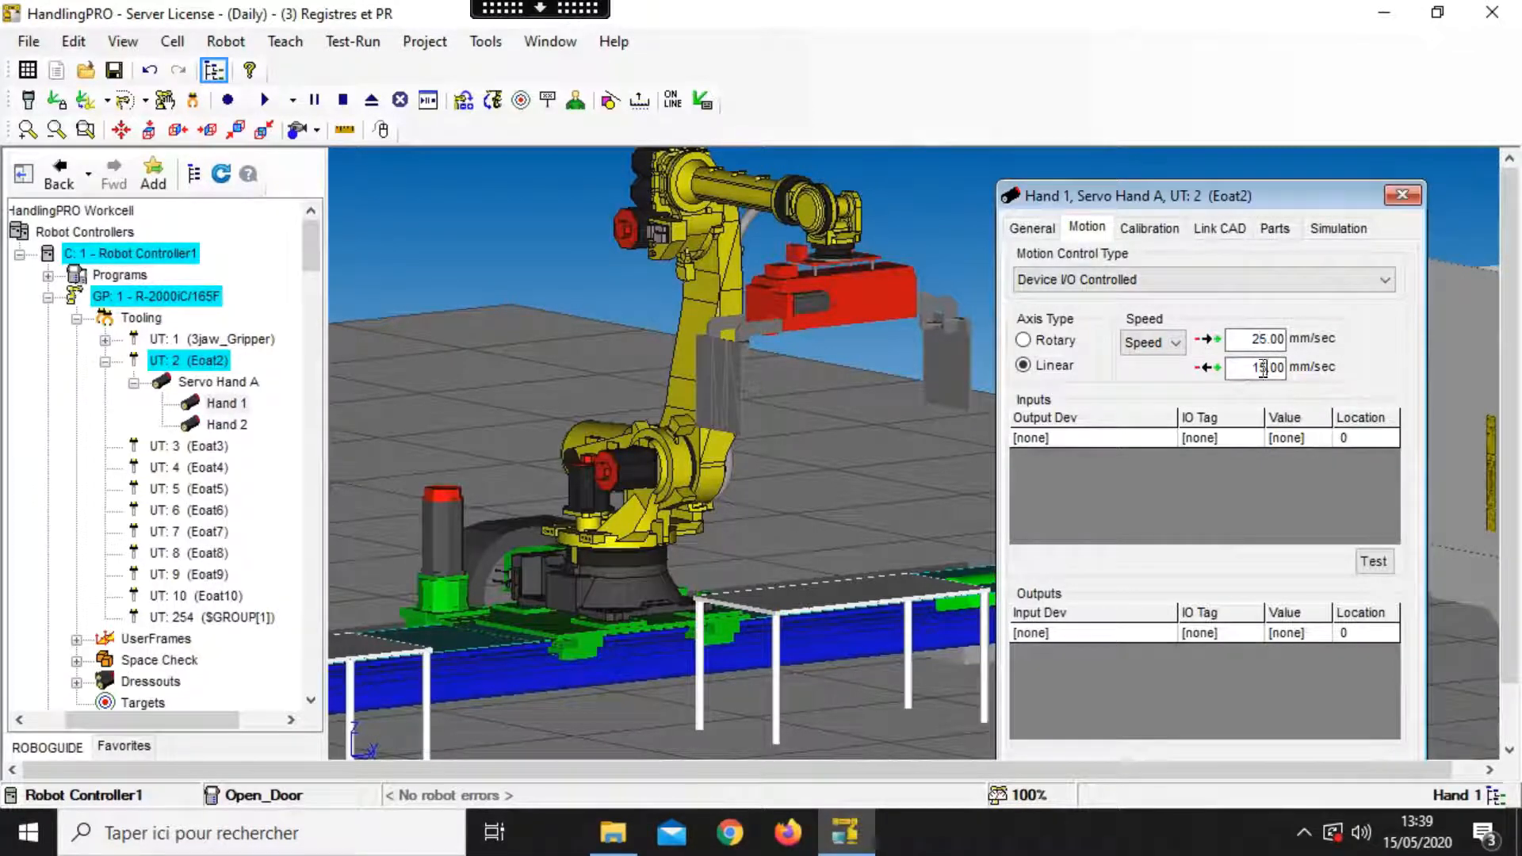
{"action": "key", "text": "BackSpace"}
{"action": "type", "text": "2"}
Step: Assign Robot Controller1 as the output device on the first two input rows of Hand 1
{"action": "left_click", "coordinate": [1088, 440]}
{"action": "left_click", "coordinate": [1086, 440]}
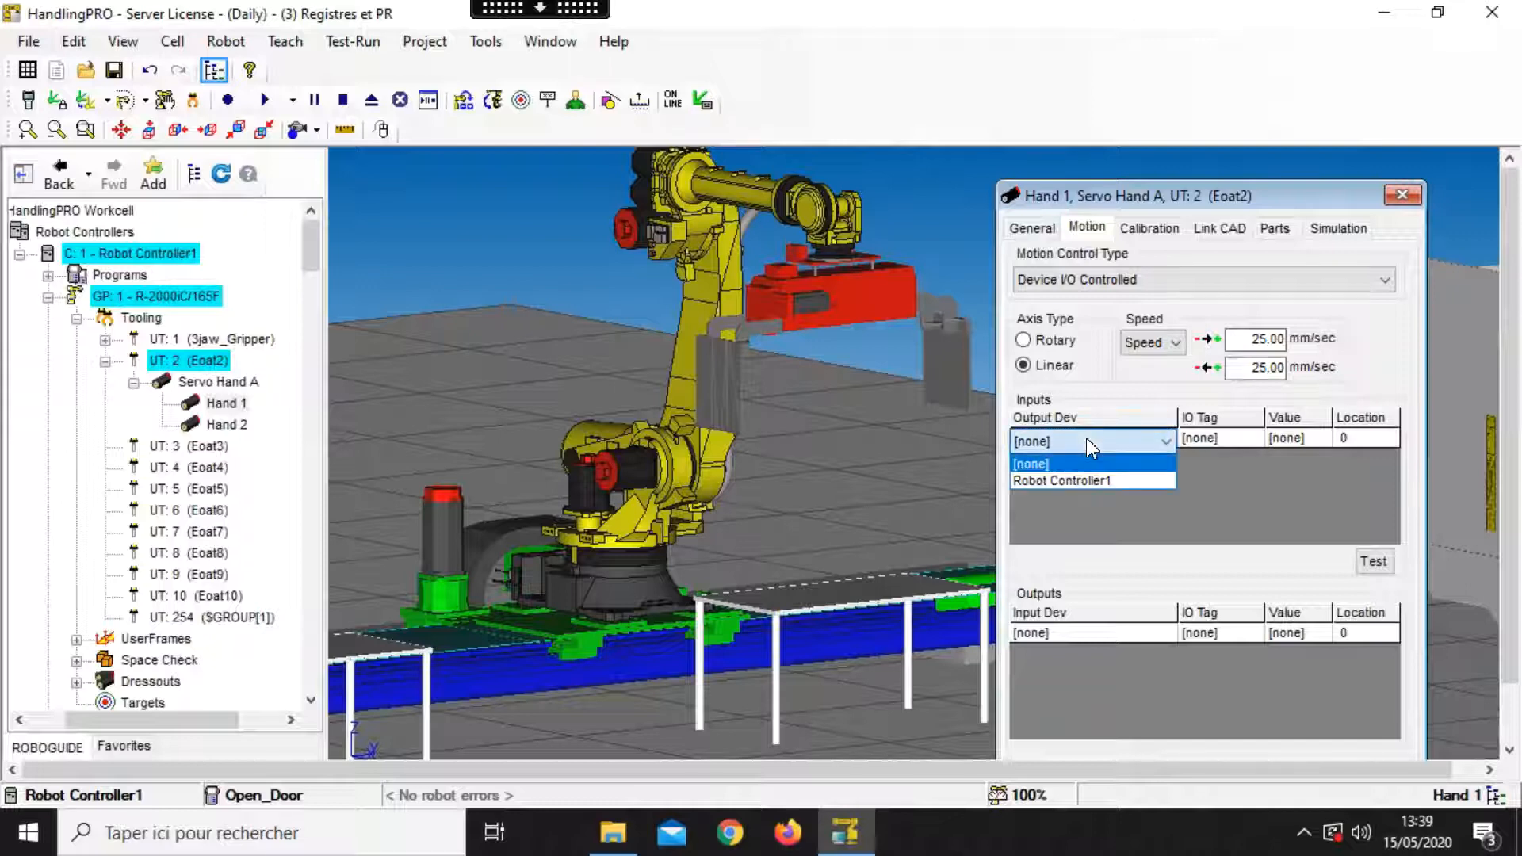
{"action": "left_click", "coordinate": [1083, 479]}
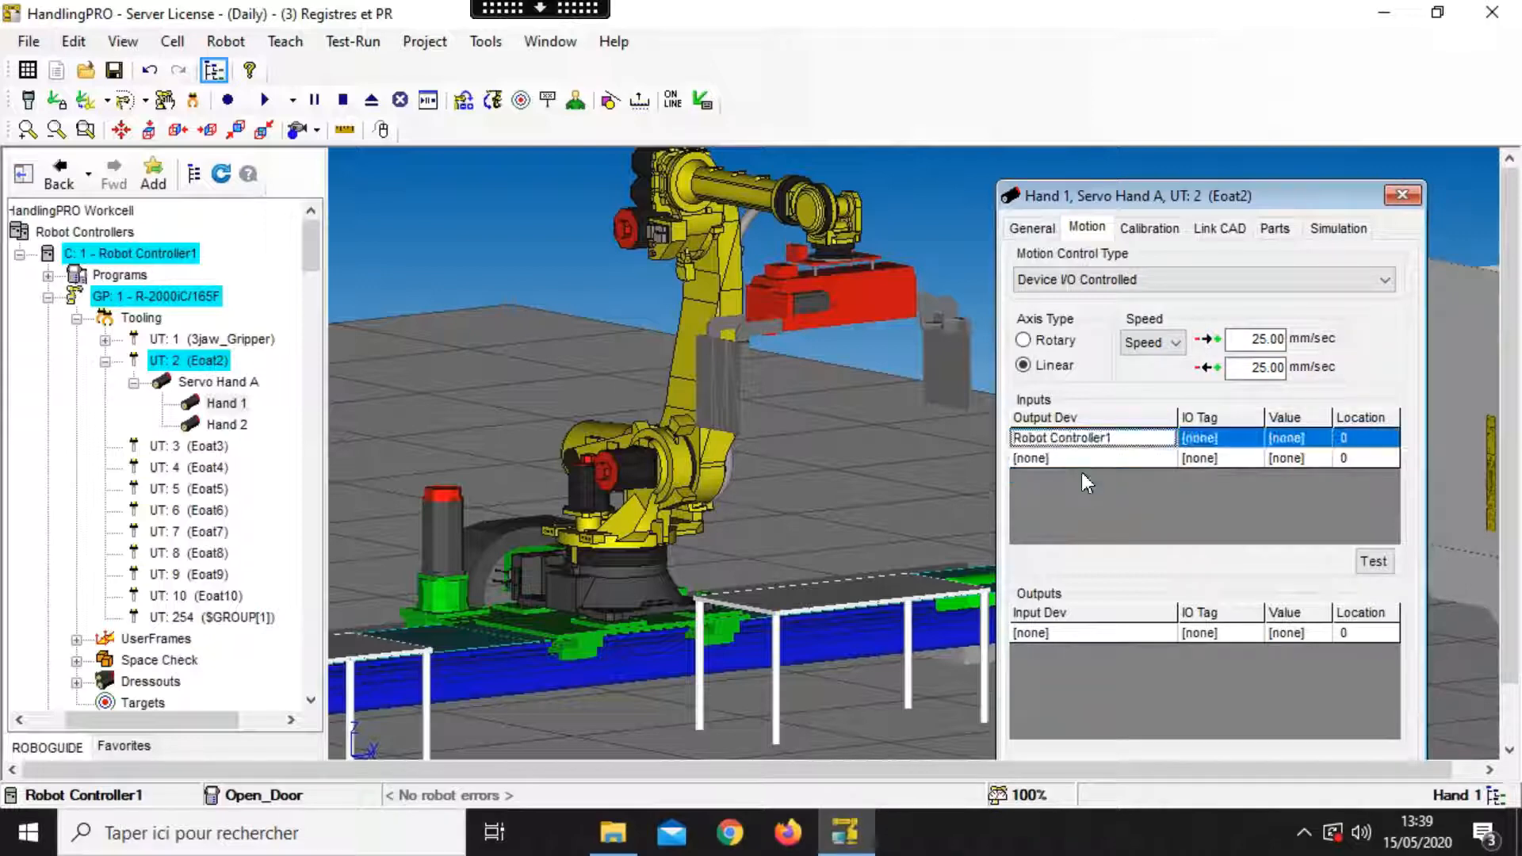
{"action": "left_click", "coordinate": [1077, 460]}
{"action": "left_click", "coordinate": [1075, 462]}
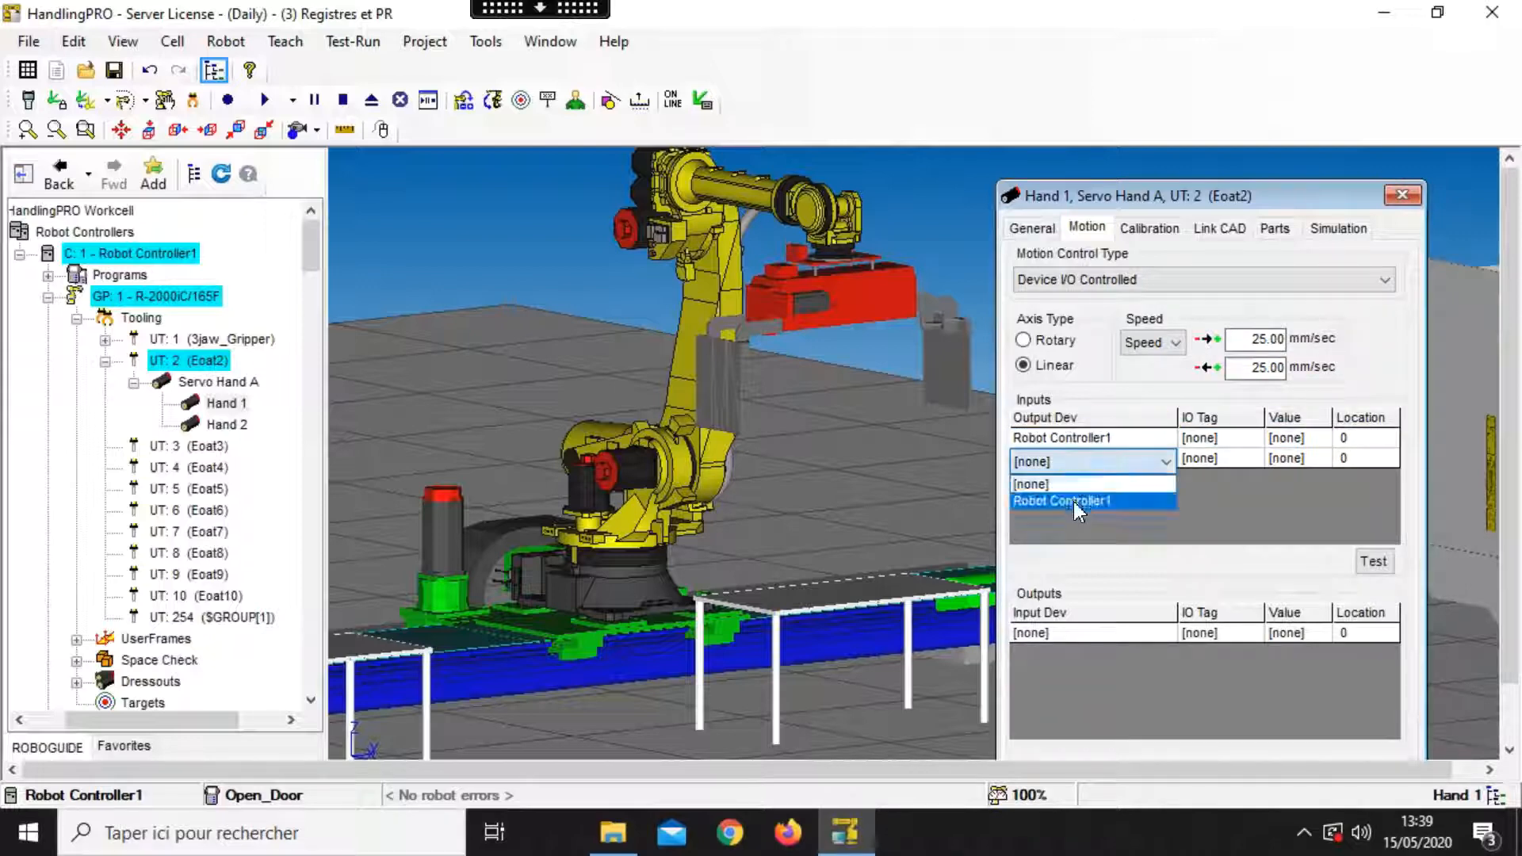
{"action": "left_click", "coordinate": [1074, 501]}
Step: Assign the I/O tag DO[1] to both Robot Controller1 input rows
{"action": "left_click", "coordinate": [1217, 440]}
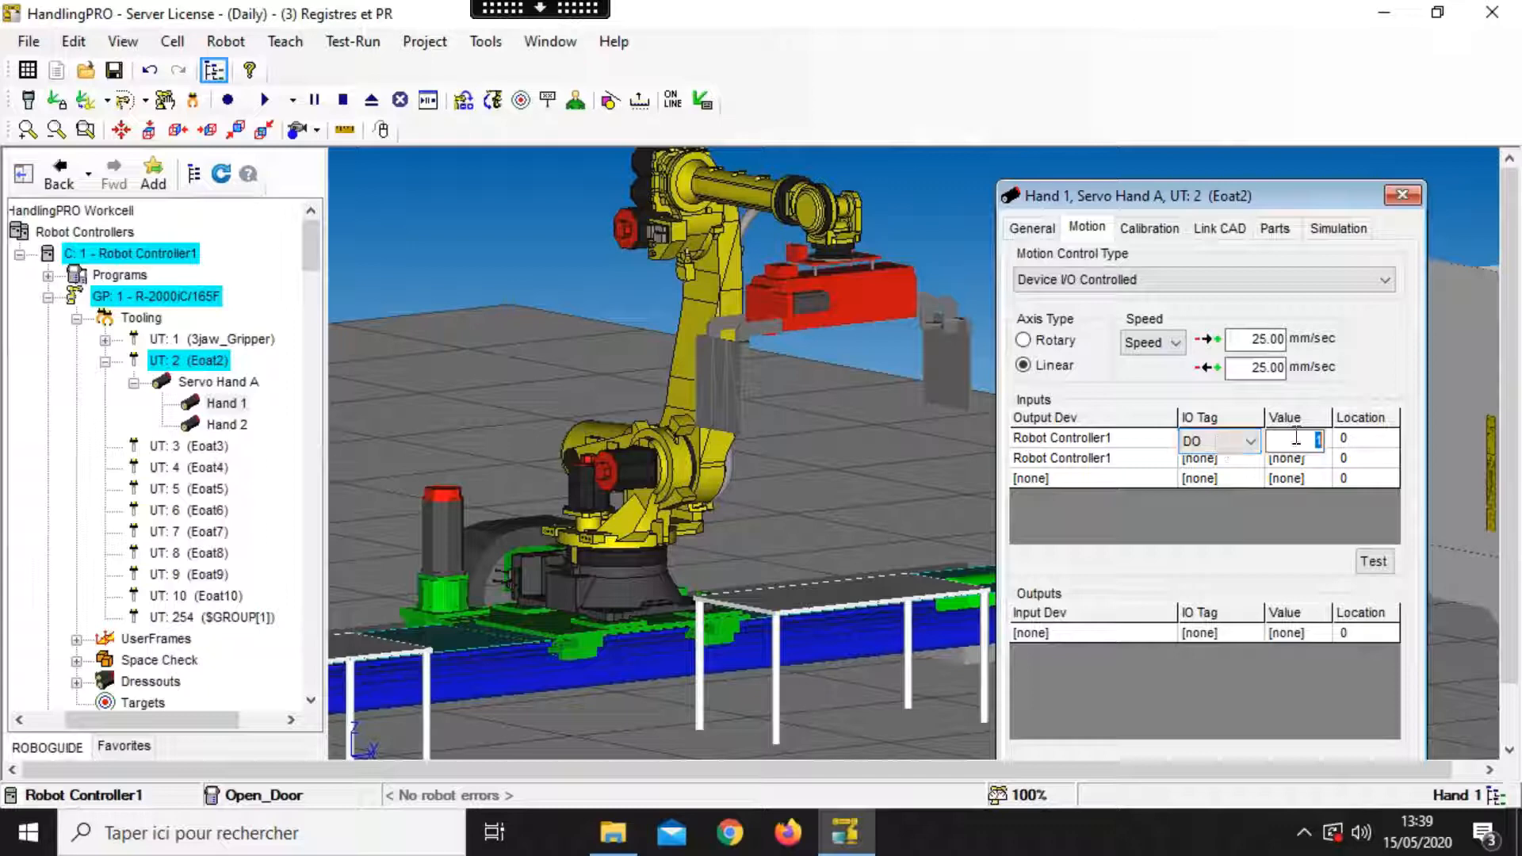
{"action": "left_click", "coordinate": [1229, 464]}
{"action": "left_click", "coordinate": [1288, 460]}
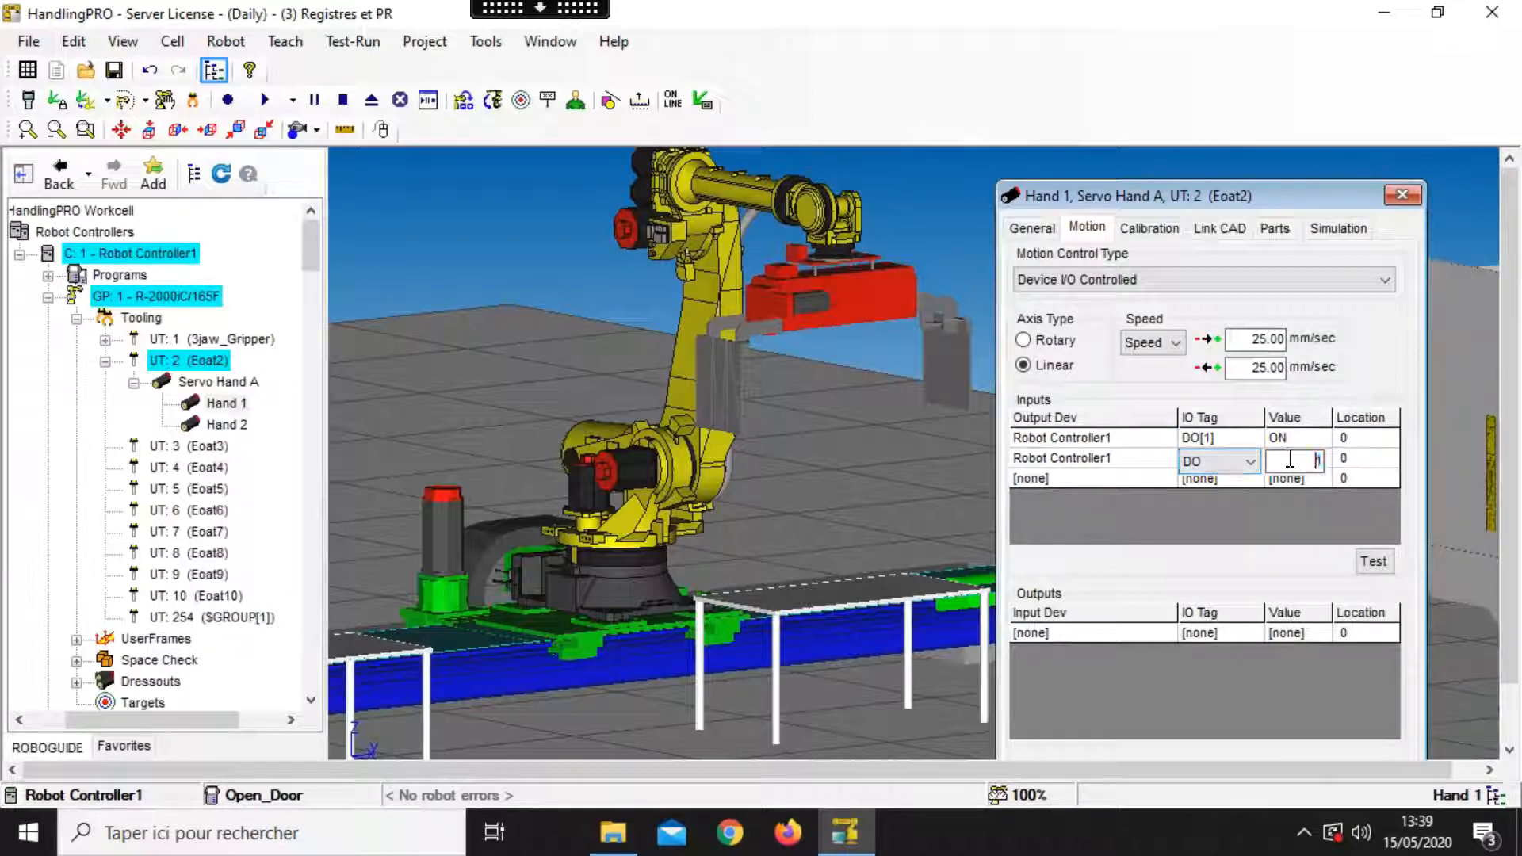
{"action": "key", "text": "Return"}
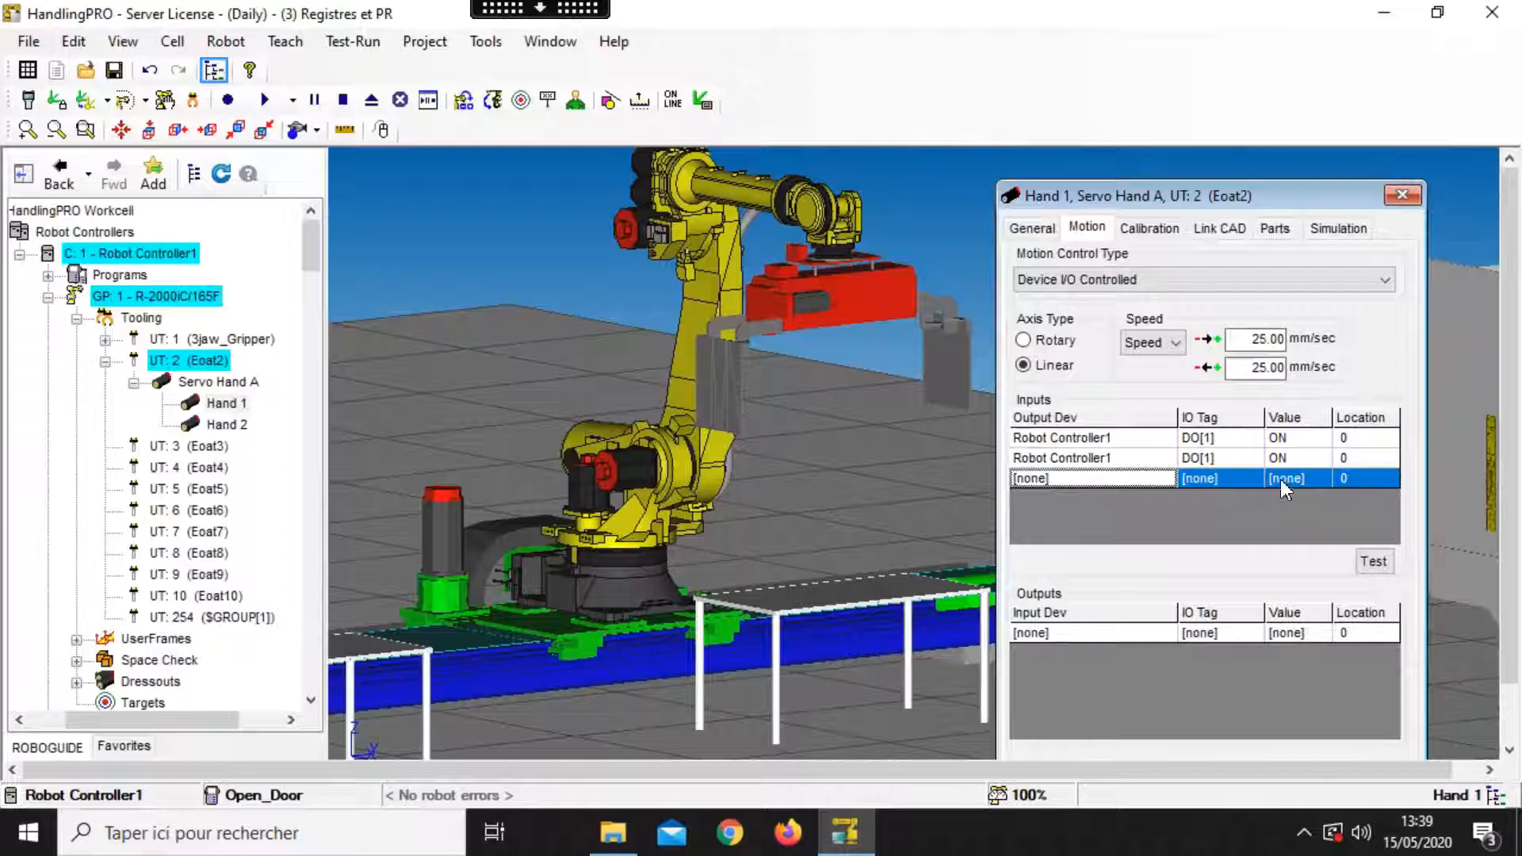
Step: Set the value of the first DO[1] input row to OFF
{"action": "left_click", "coordinate": [1281, 438]}
{"action": "left_click", "coordinate": [1292, 438]}
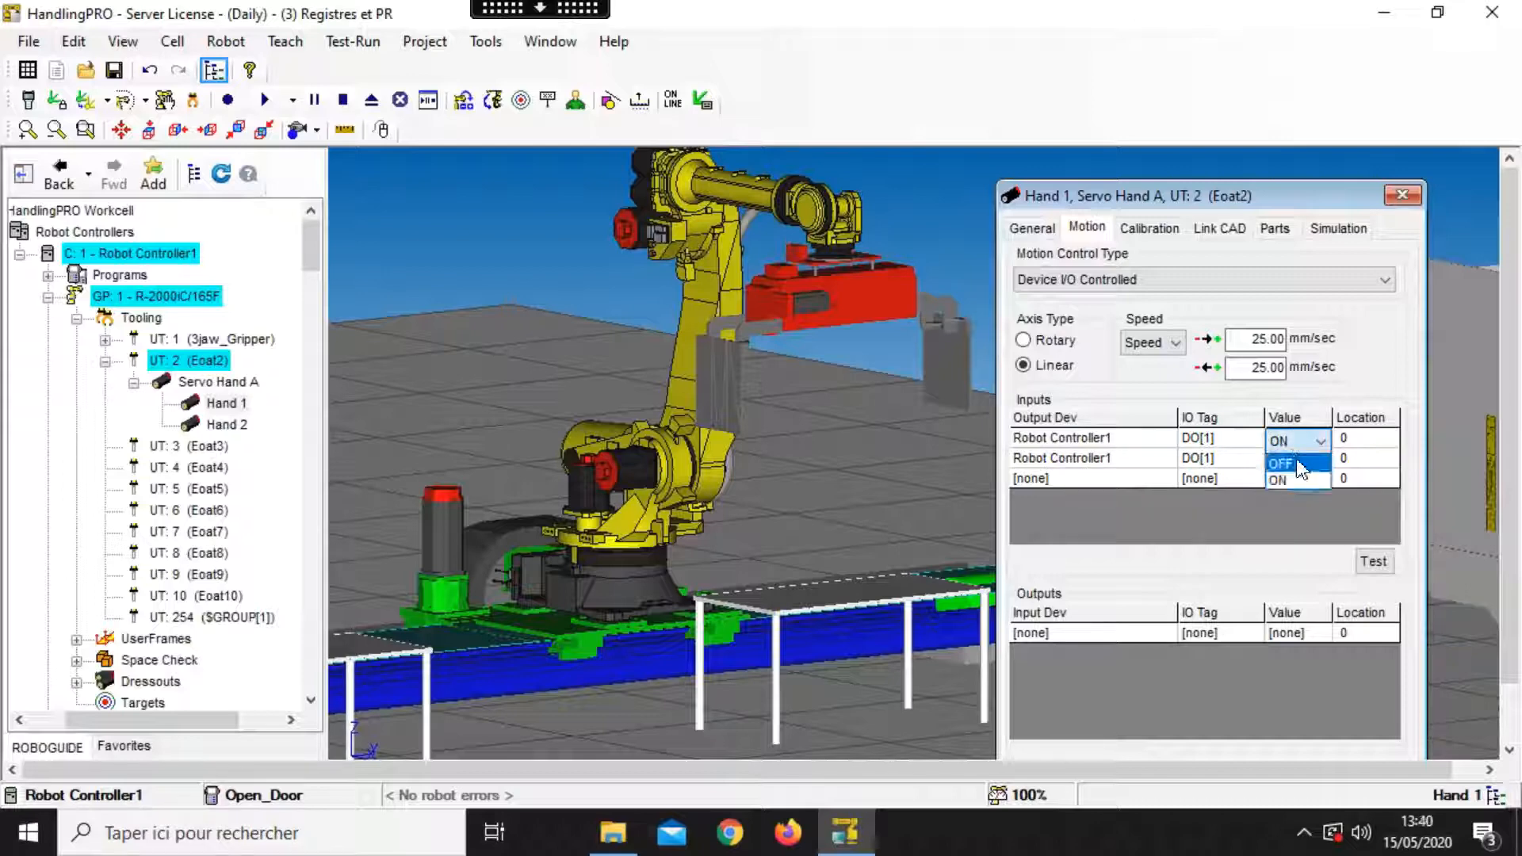
{"action": "left_click", "coordinate": [1307, 476]}
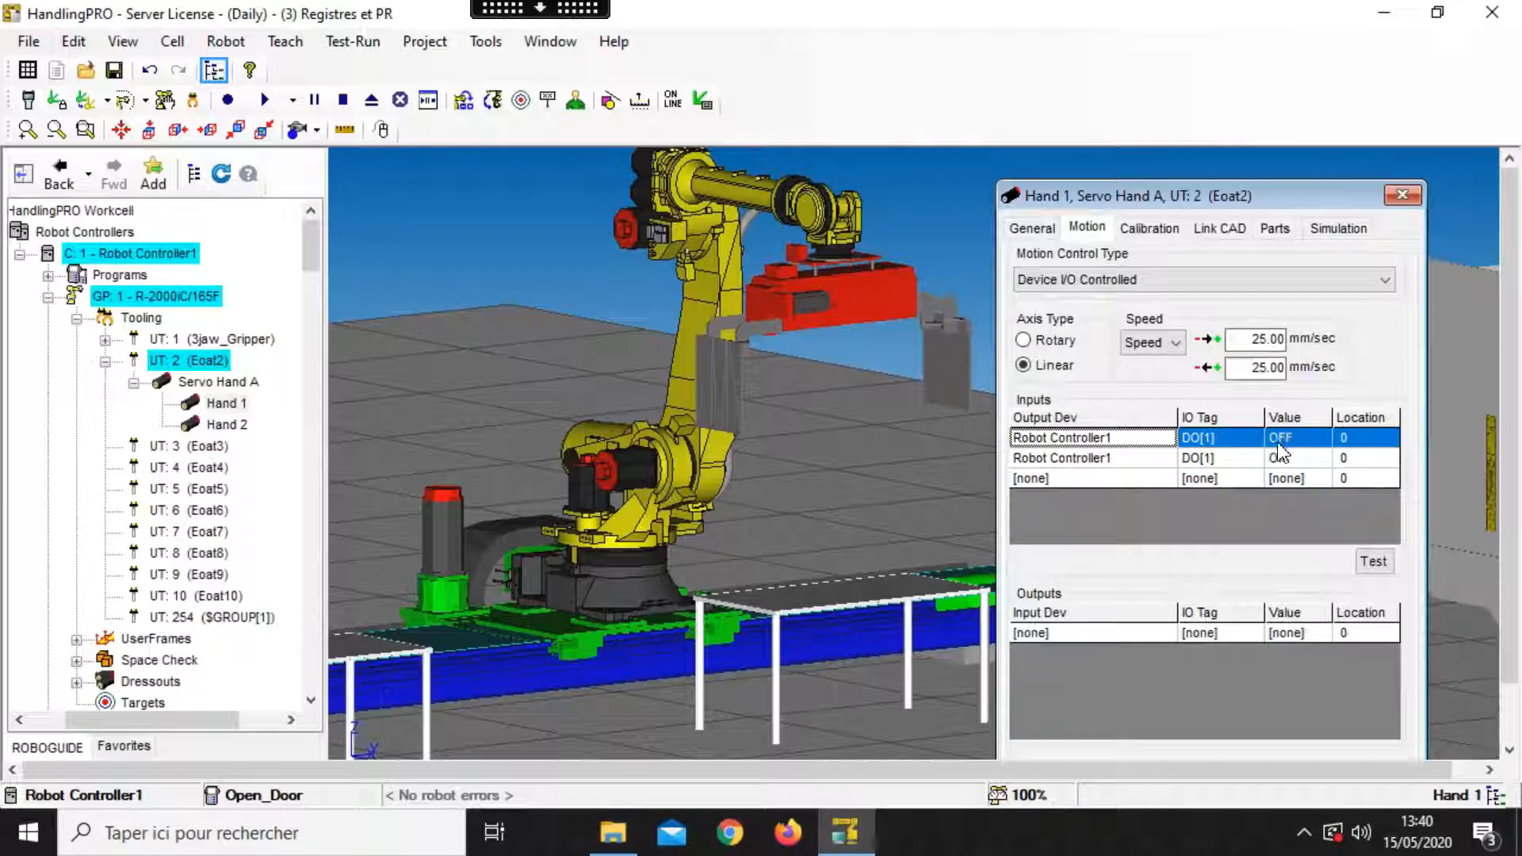
Step: Set the location of Hand 1's DO[1] ON input row to -100 and apply the change
{"action": "left_click", "coordinate": [1352, 458]}
{"action": "left_click", "coordinate": [1384, 463]}
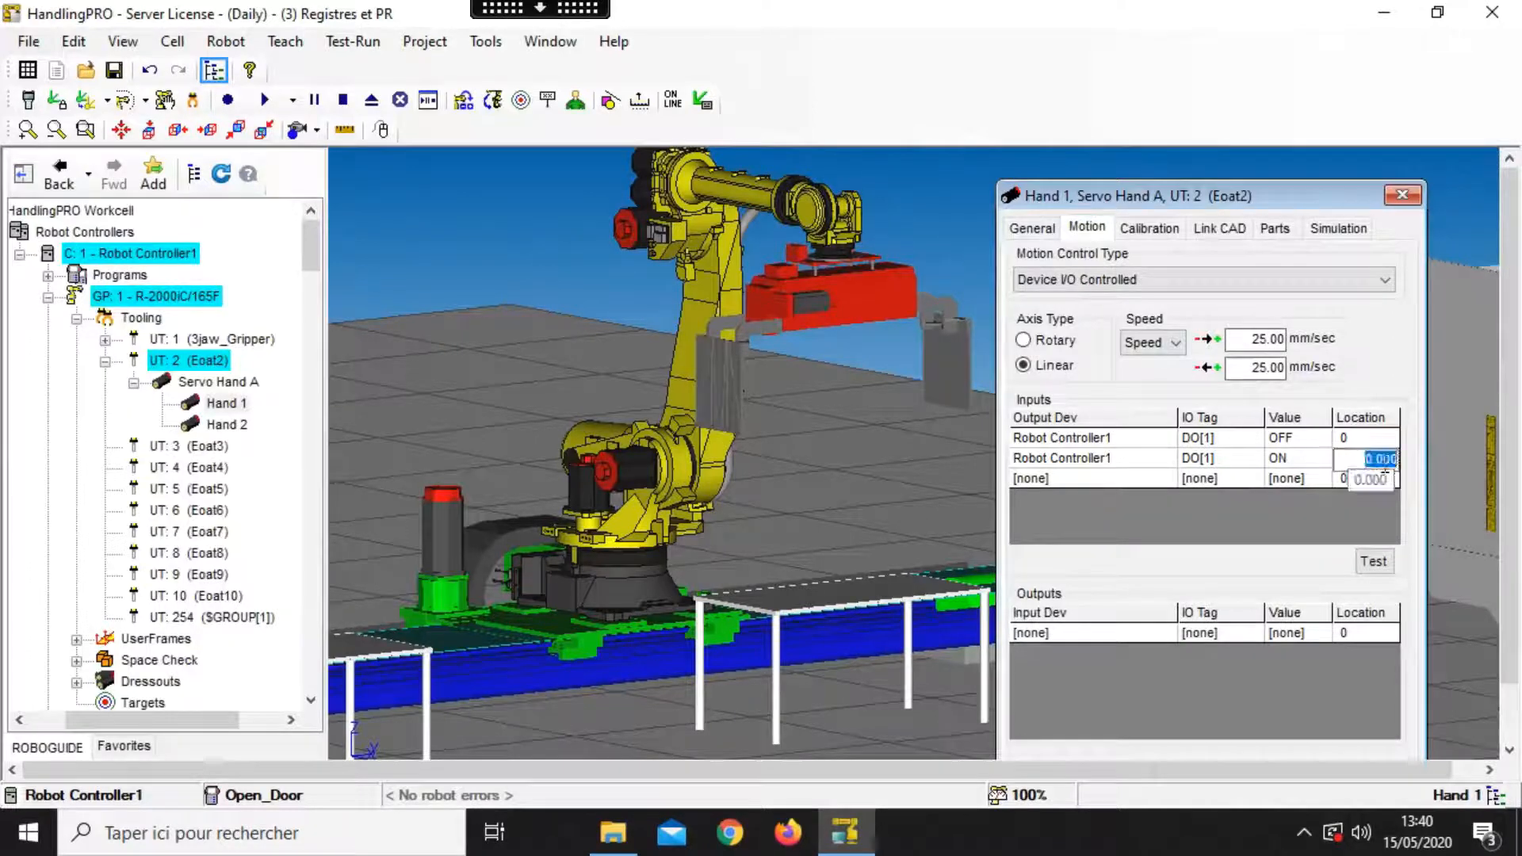
{"action": "key", "text": "BackSpace"}
{"action": "type", "text": "-100"}
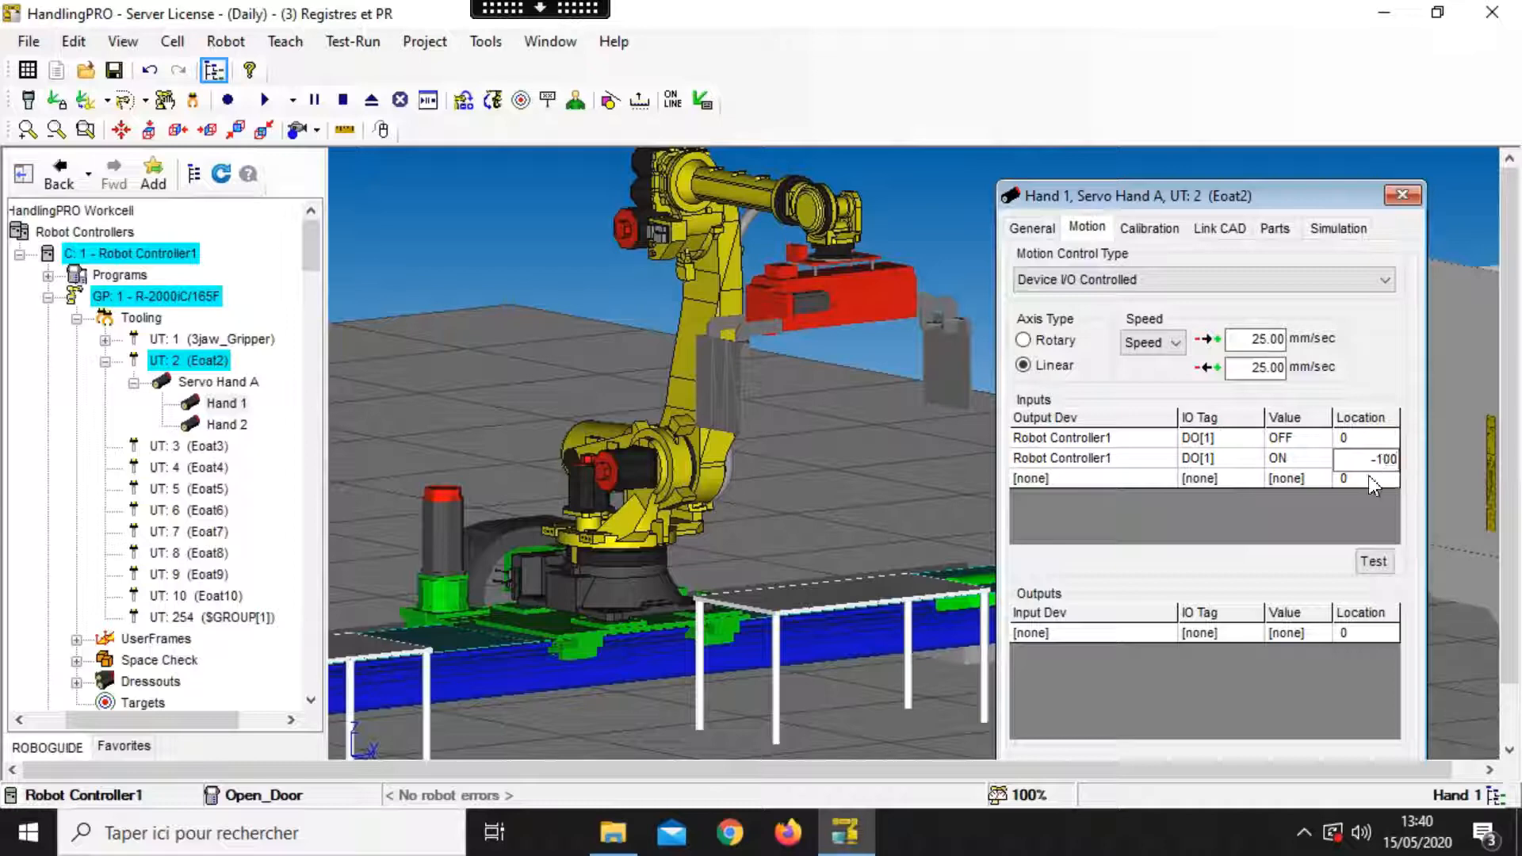
{"action": "key", "text": "Return"}
{"action": "left_click", "coordinate": [1363, 485]}
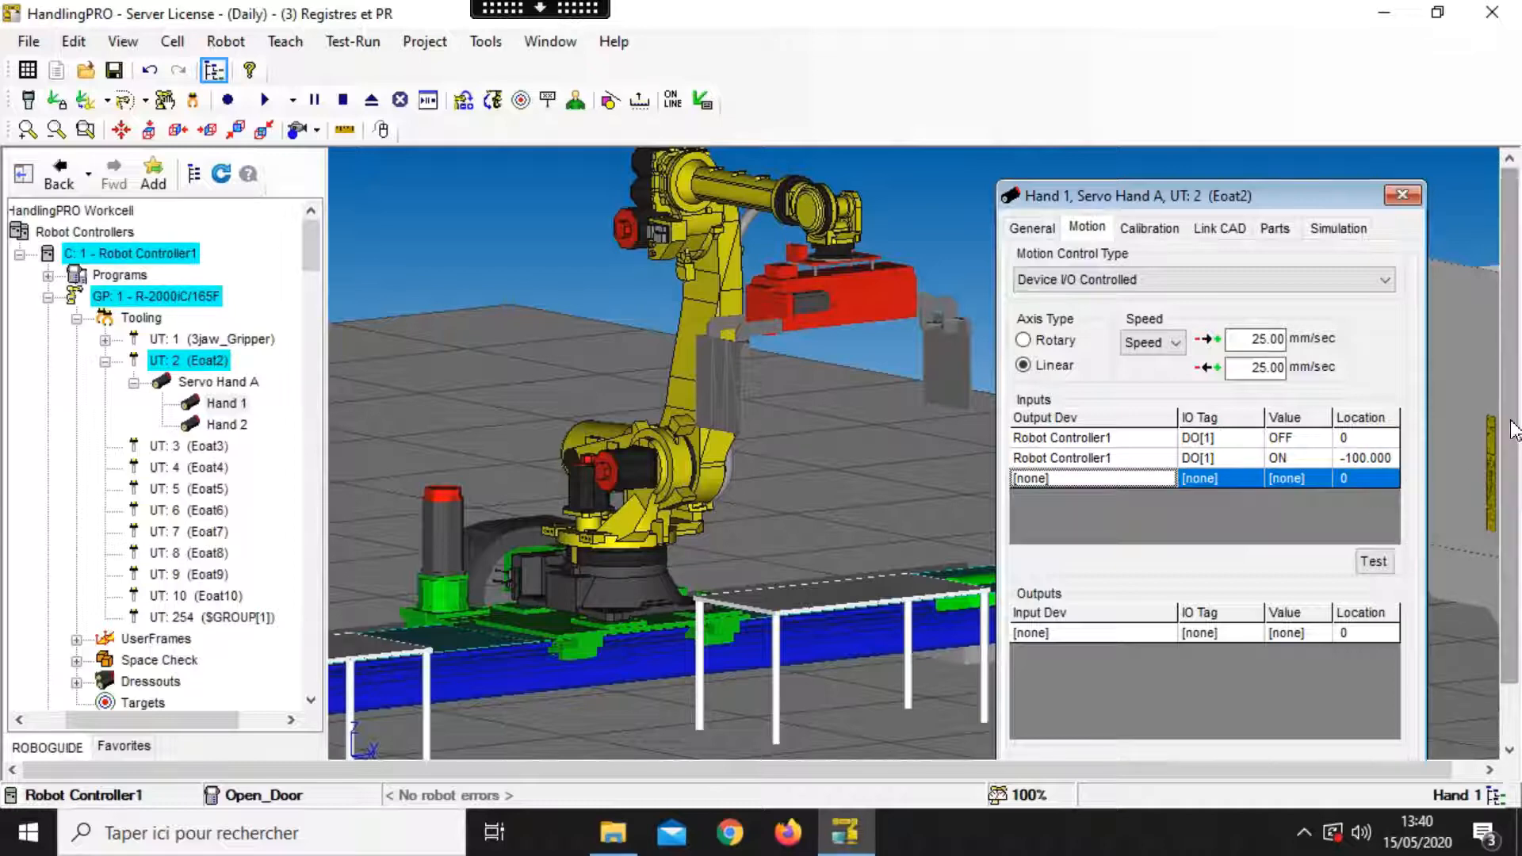
{"action": "scroll", "coordinate": [1514, 432], "scroll_direction": "down", "scroll_amount": 1}
{"action": "left_click", "coordinate": [1298, 728]}
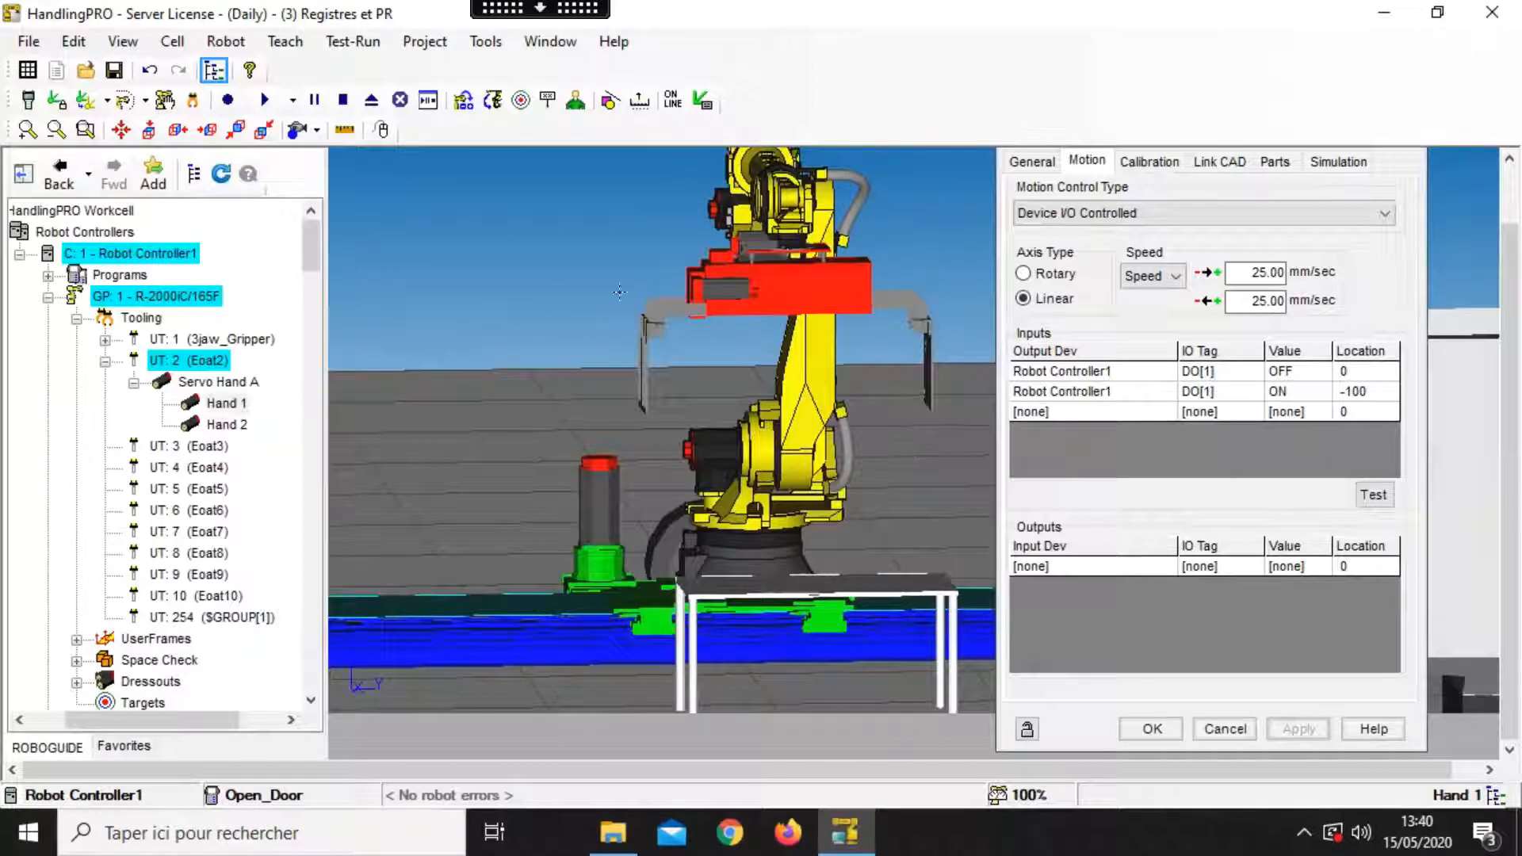
Step: Test Hand 1's motion between the OFF and ON locations while viewing the gripper from the front
{"action": "scroll", "coordinate": [748, 375], "scroll_direction": "up", "scroll_amount": 3}
{"action": "middle_click_drag", "start_coordinate": [750, 376], "coordinate": [531, 360]}
{"action": "scroll", "coordinate": [578, 352], "scroll_direction": "down", "scroll_amount": 2}
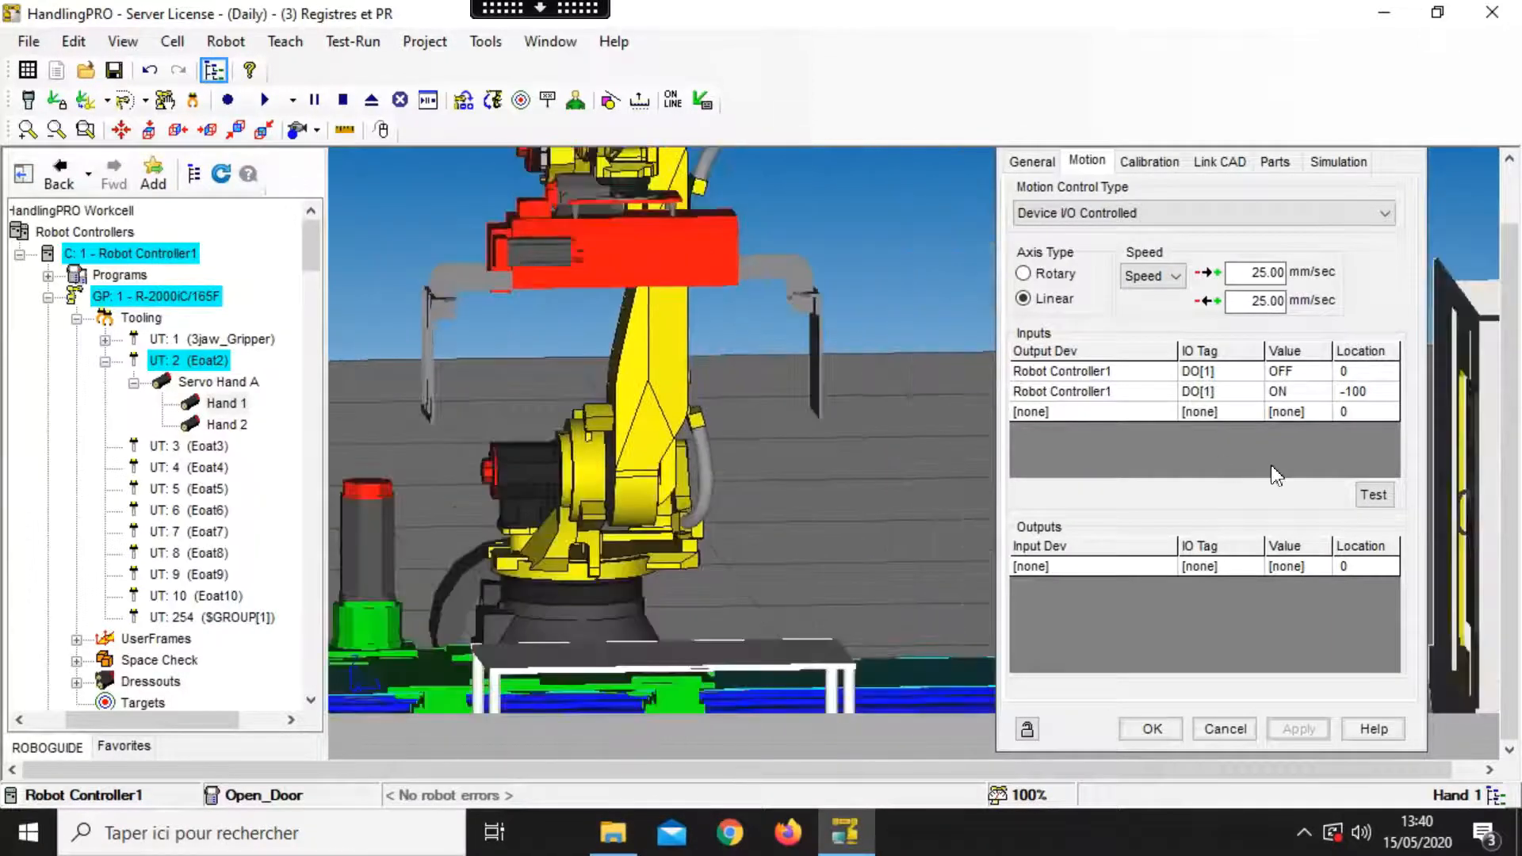
{"action": "left_click", "coordinate": [1372, 495]}
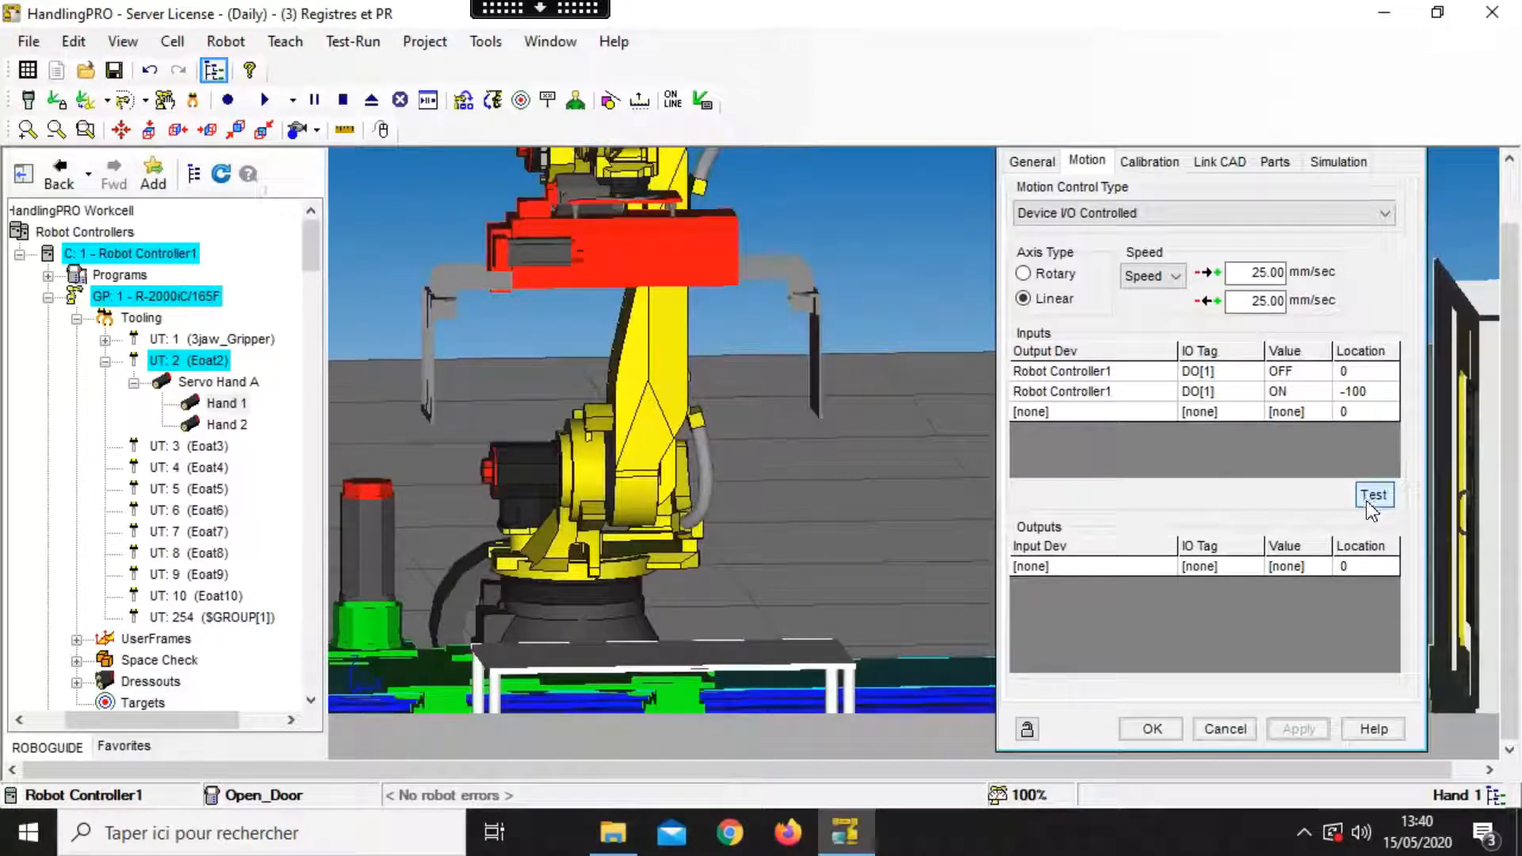
{"action": "left_click", "coordinate": [1278, 390]}
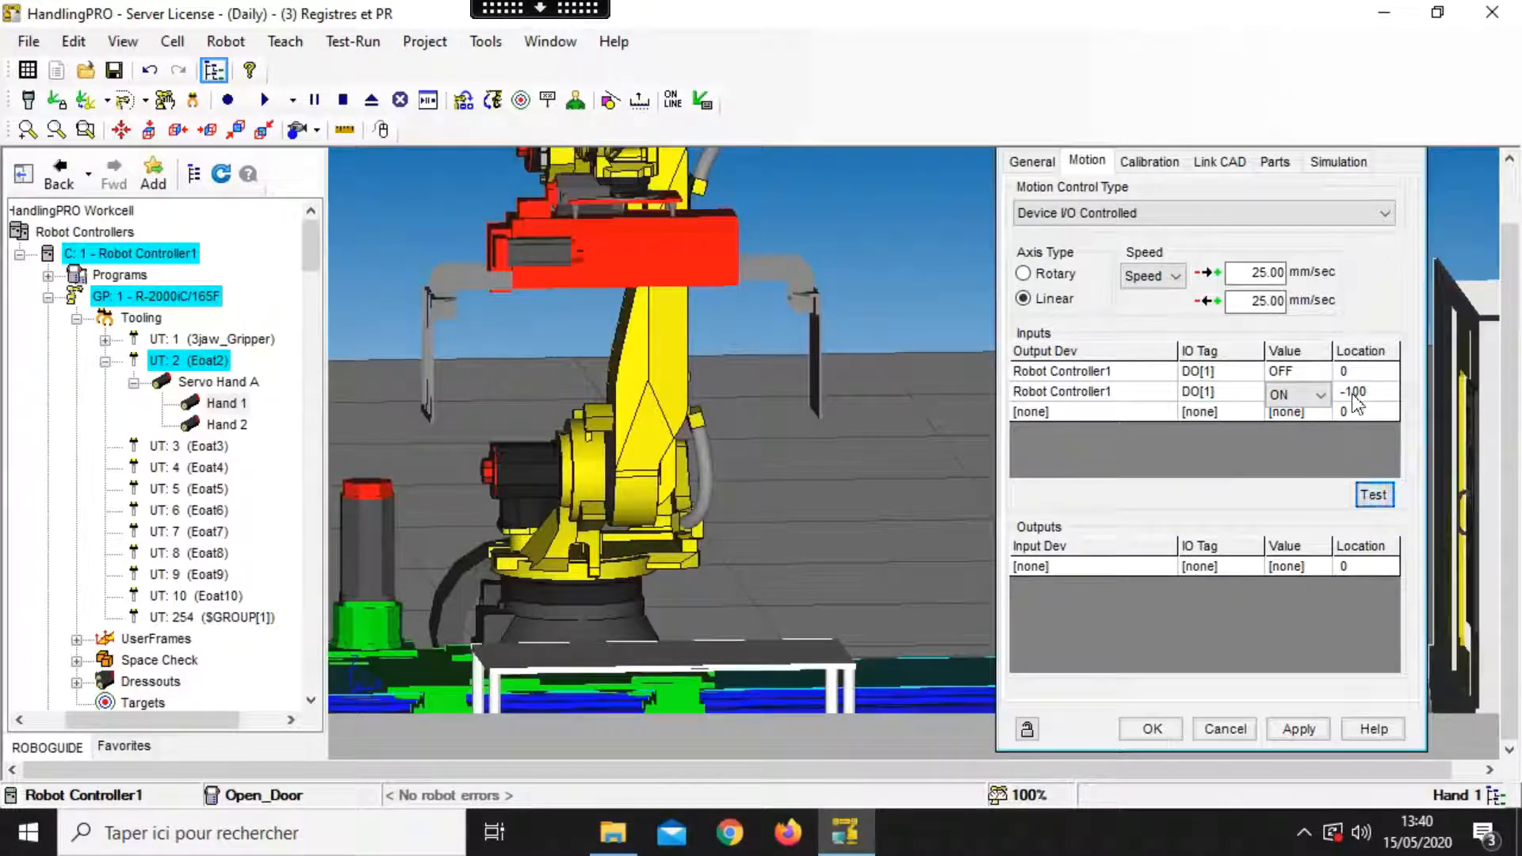
{"action": "key", "text": "Tab"}
{"action": "left_click", "coordinate": [1373, 496]}
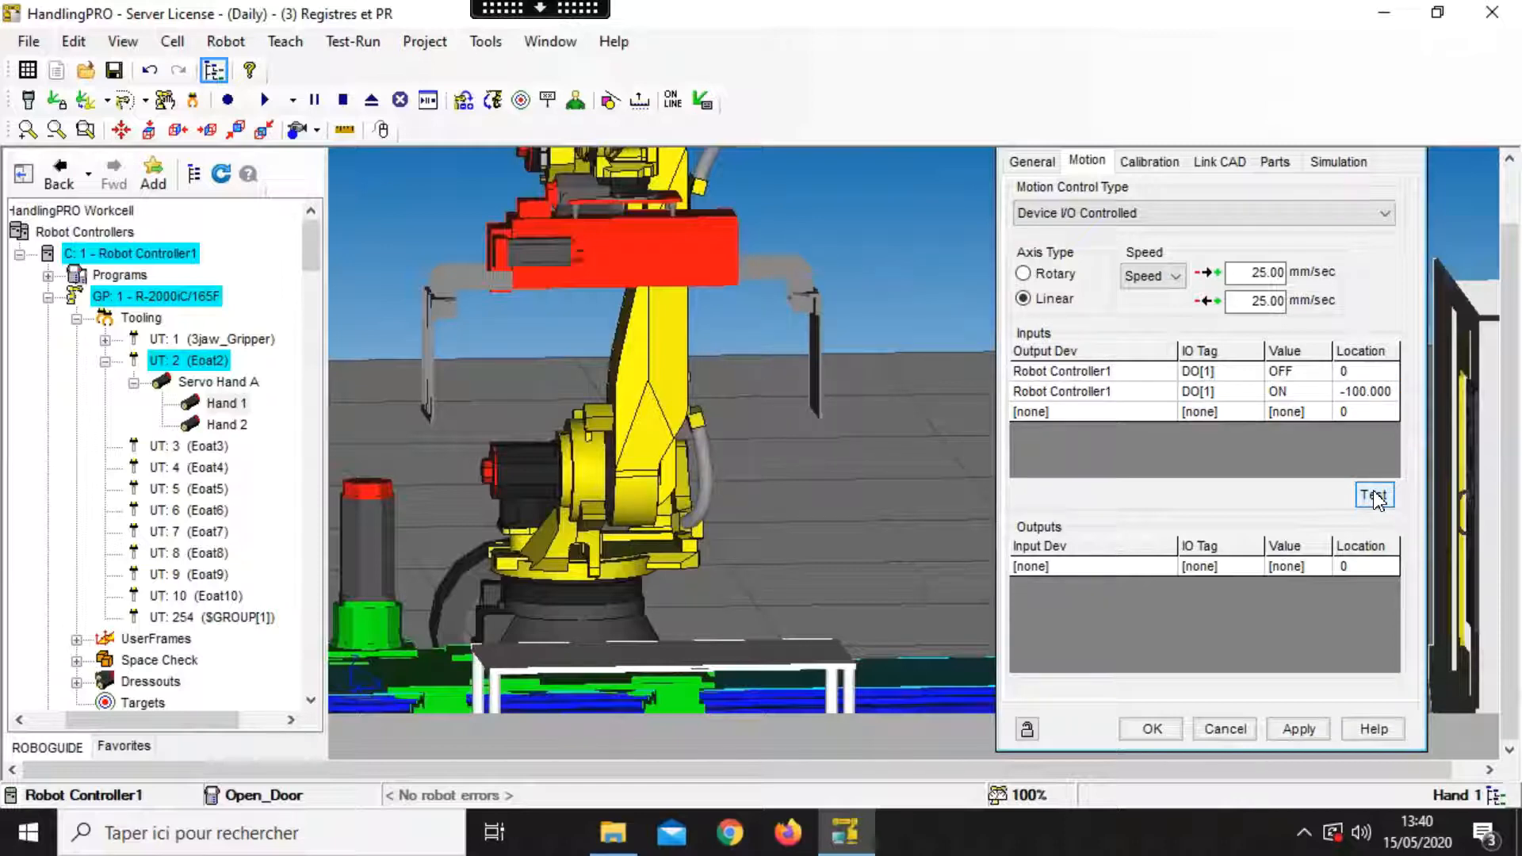
{"action": "left_click", "coordinate": [1373, 496]}
{"action": "left_click", "coordinate": [1375, 497]}
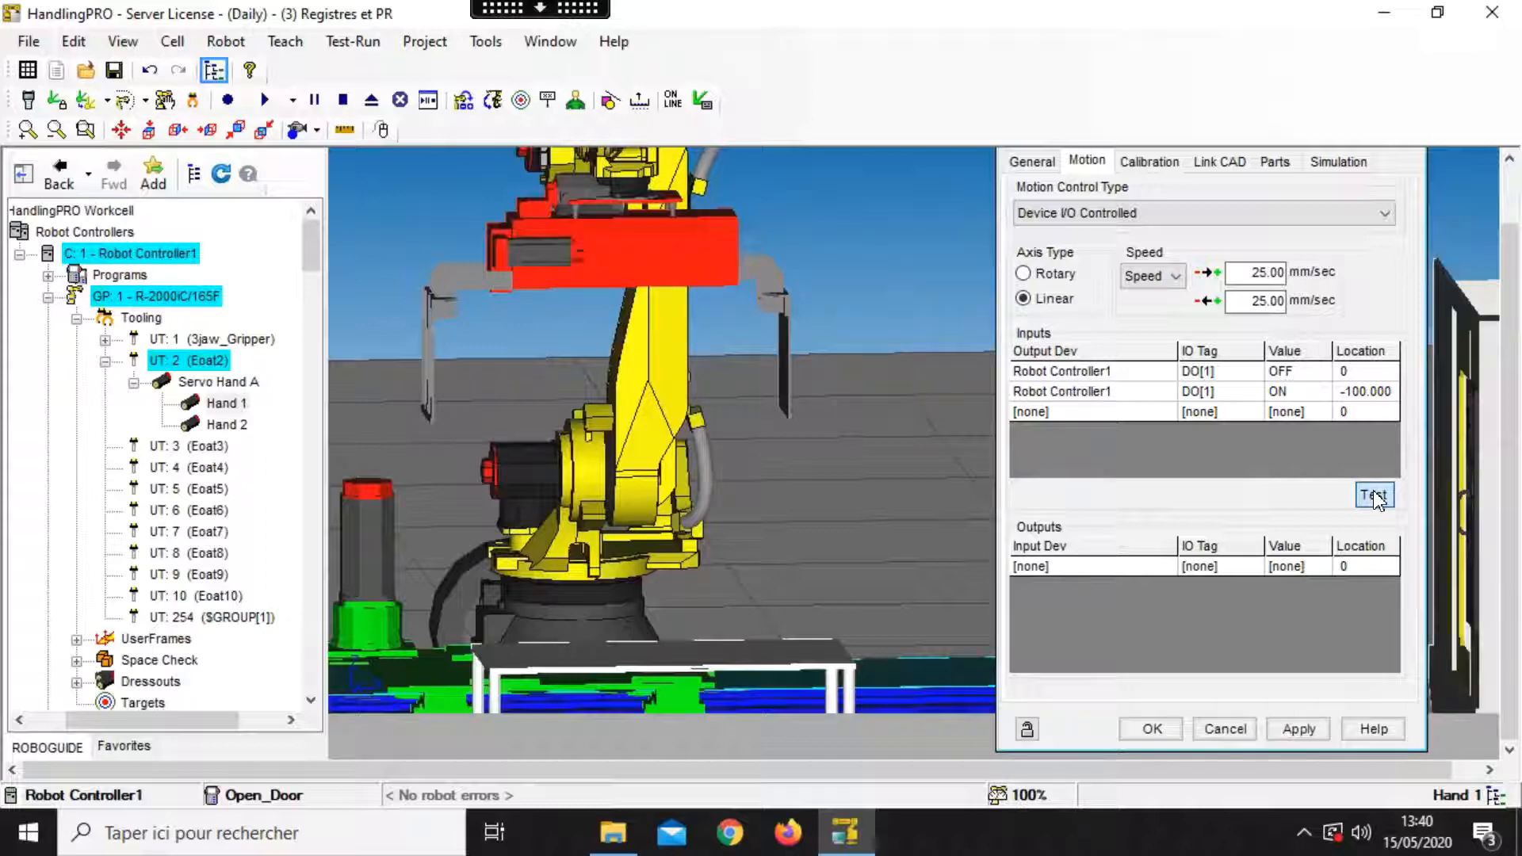
{"action": "left_click", "coordinate": [1375, 497]}
Step: Apply the motion settings of Hand 1 and close its properties
{"action": "left_click", "coordinate": [1288, 729]}
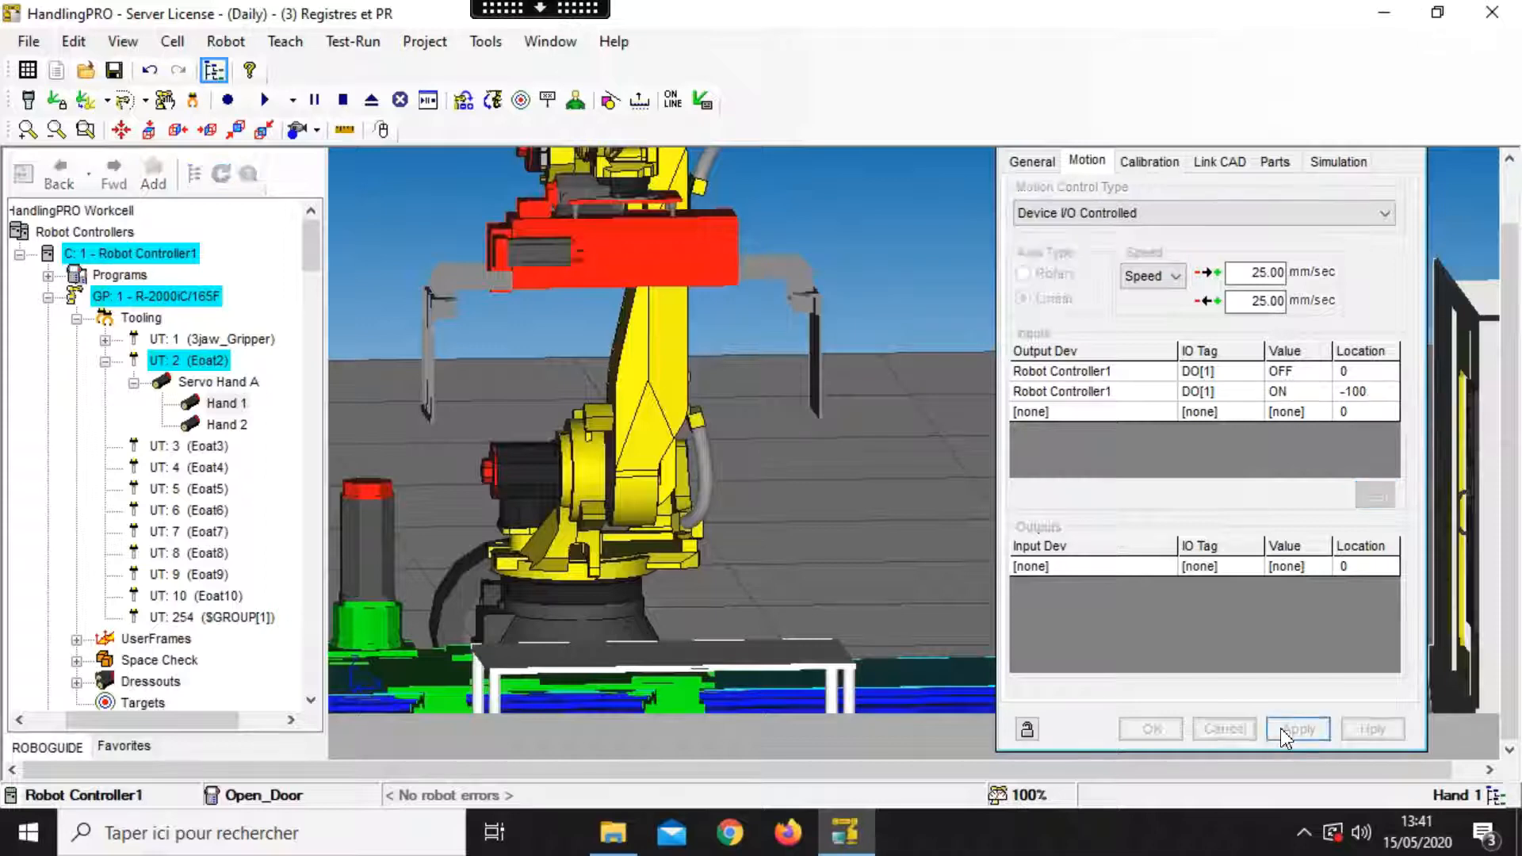
{"action": "left_click_drag", "start_coordinate": [1512, 258], "coordinate": [1512, 198]}
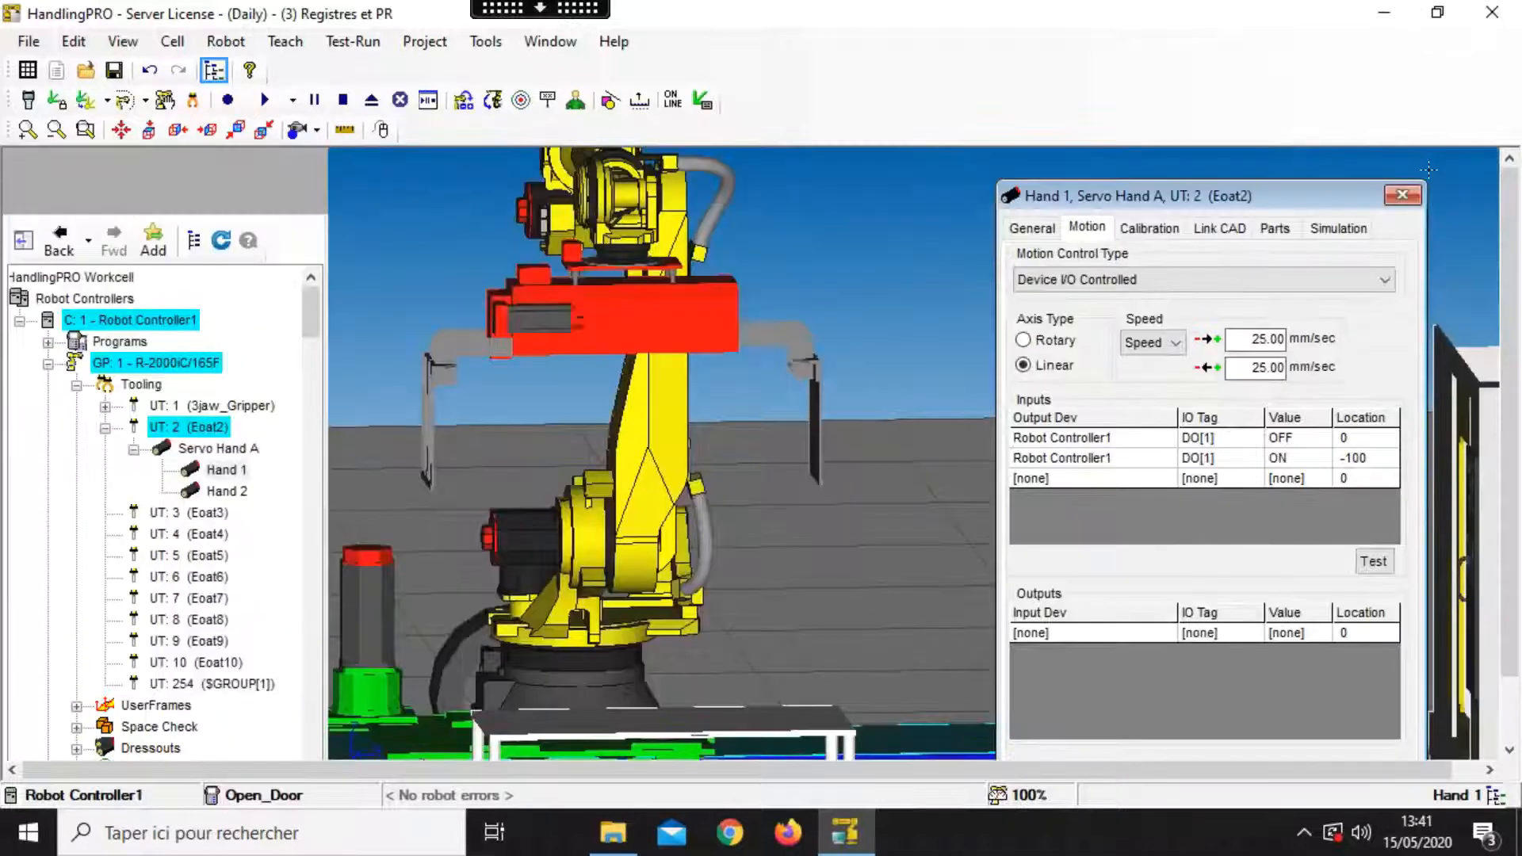
{"action": "left_click", "coordinate": [1403, 195]}
Step: In Hand 2's properties, enable axis origin editing, uncouple the link CAD, and apply a W rotation of -90 deg
{"action": "left_click", "coordinate": [226, 426]}
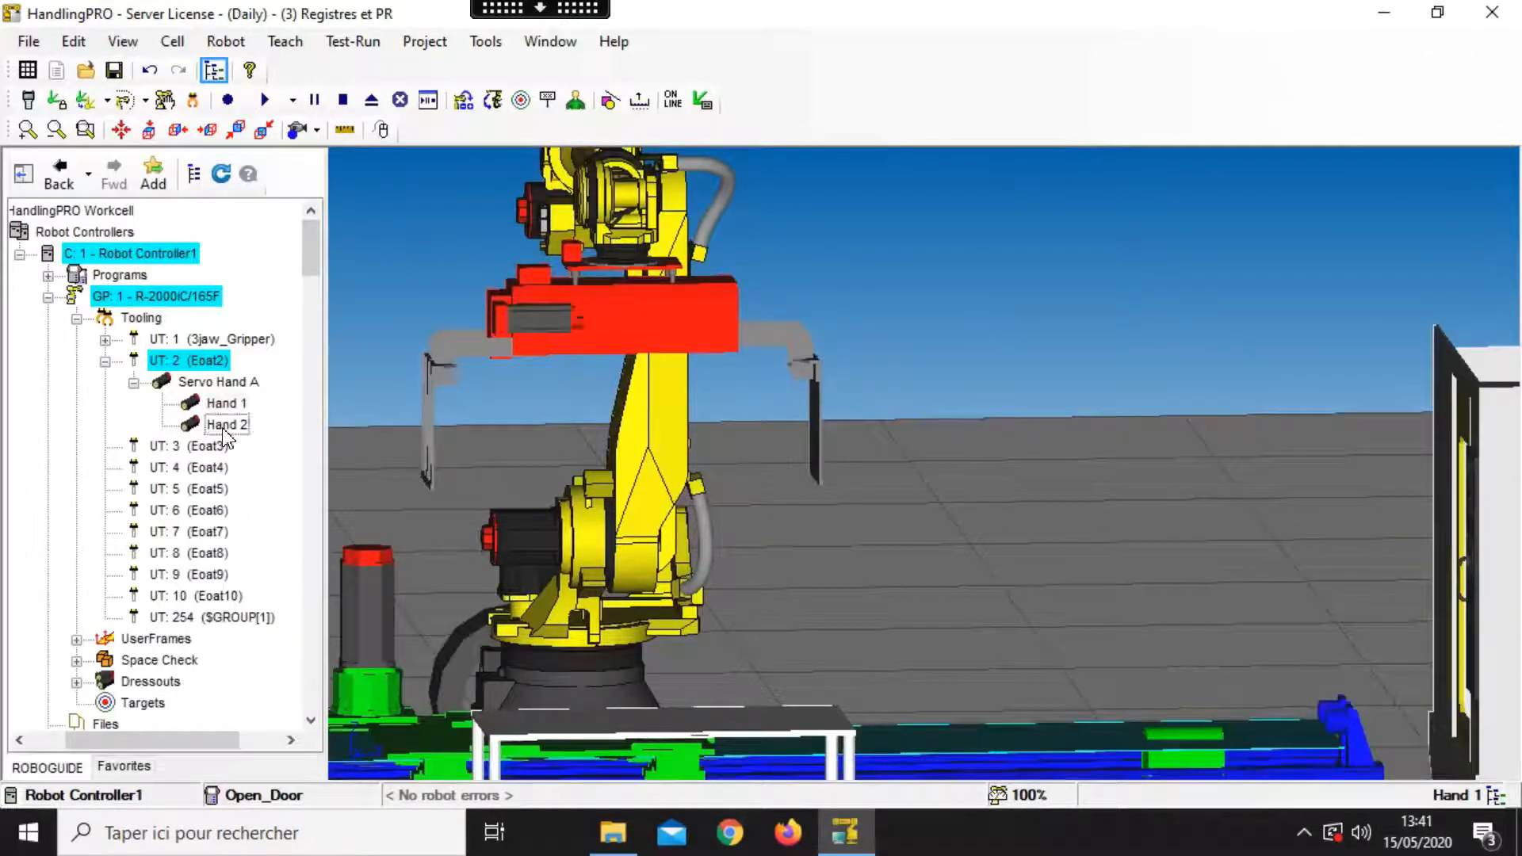
{"action": "double_click", "coordinate": [226, 426]}
{"action": "left_click", "coordinate": [1024, 232]}
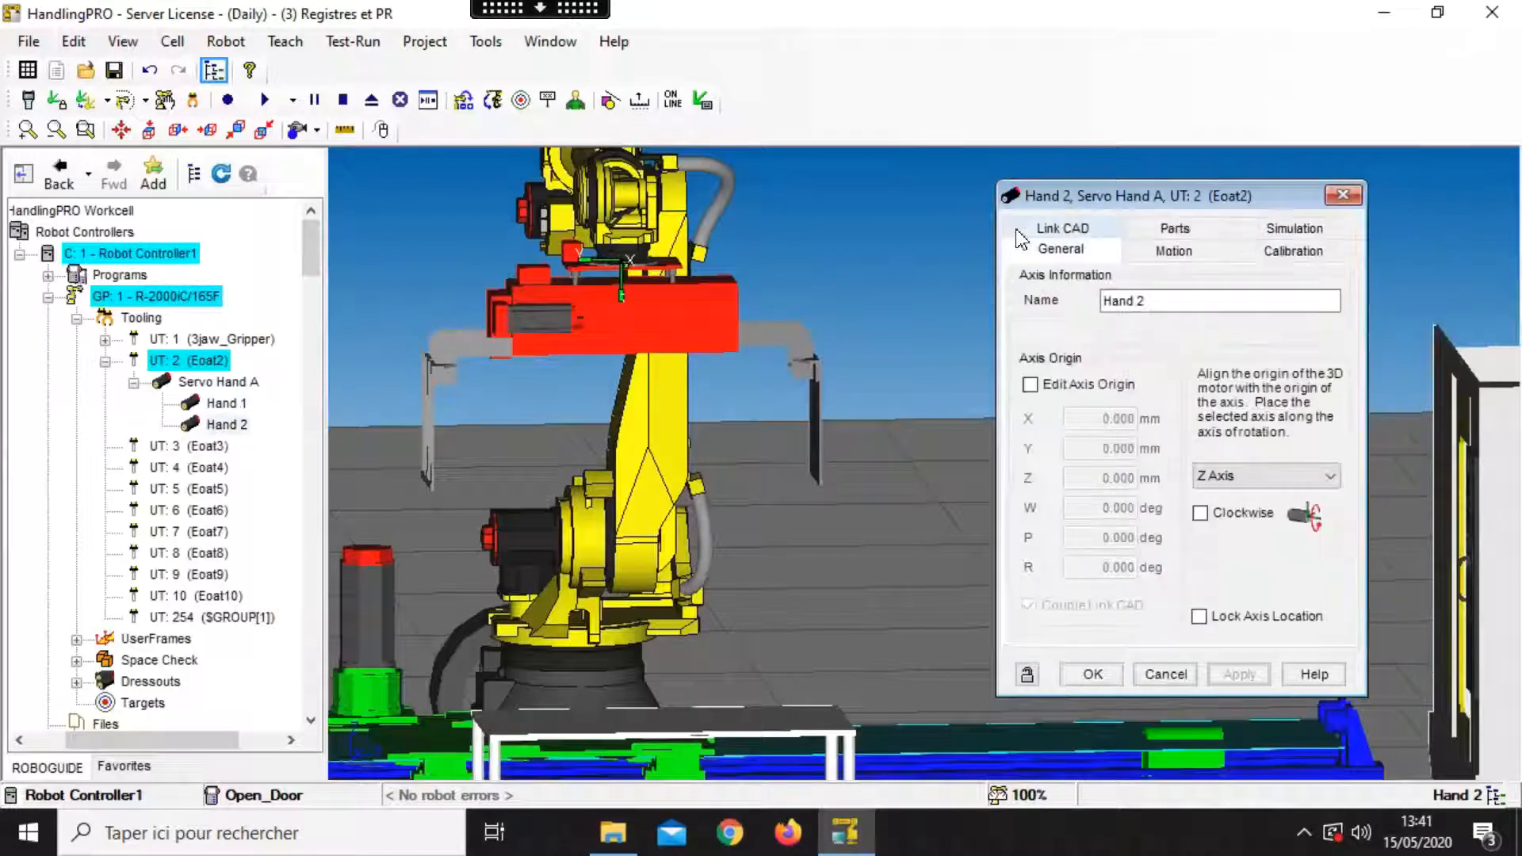
{"action": "left_click", "coordinate": [1066, 386]}
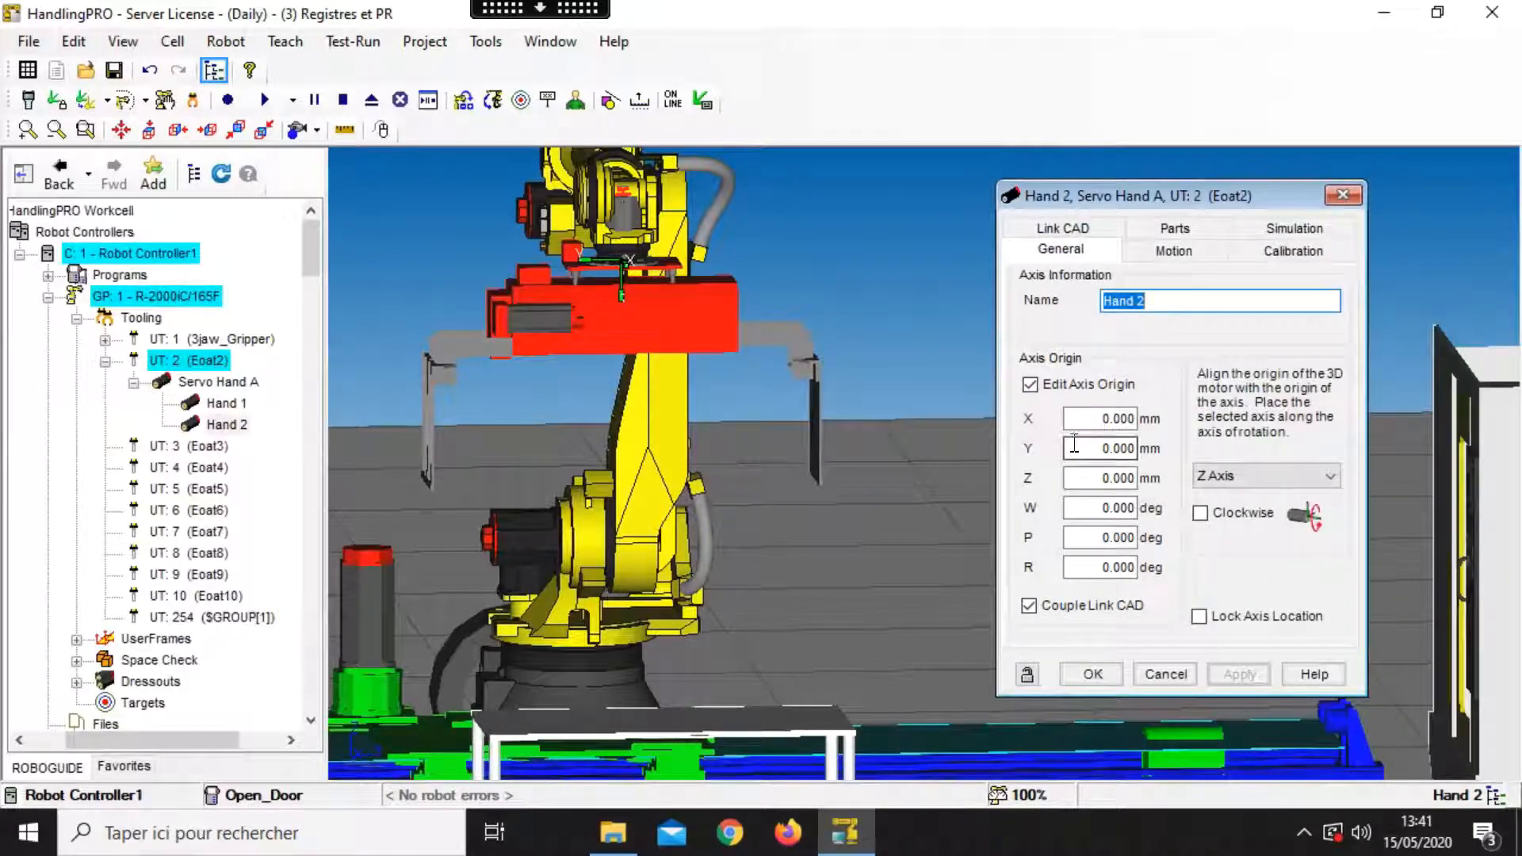
{"action": "left_click", "coordinate": [1070, 605]}
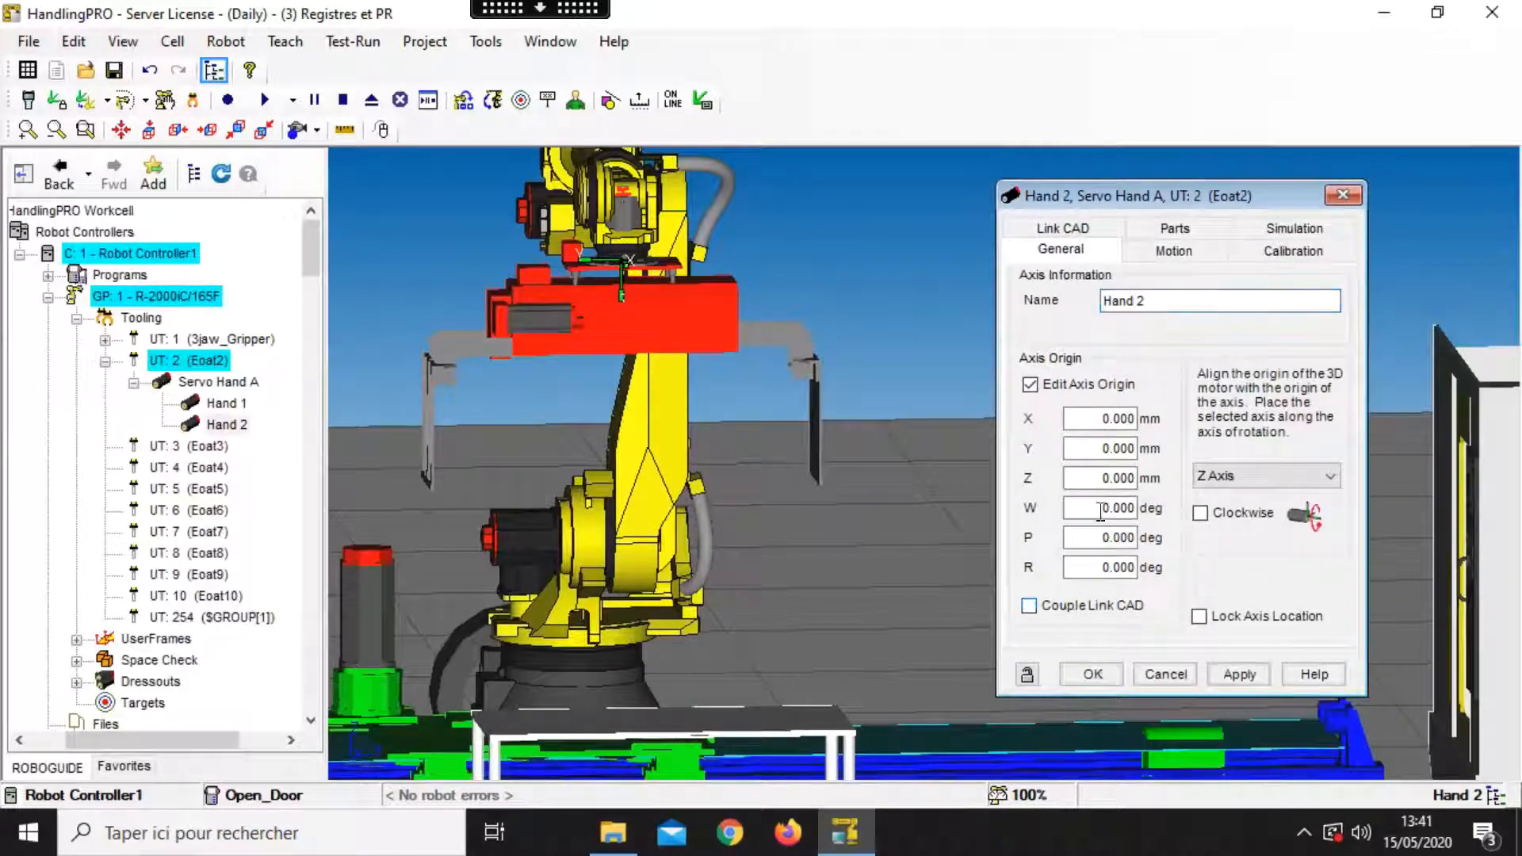
{"action": "left_click", "coordinate": [1100, 512]}
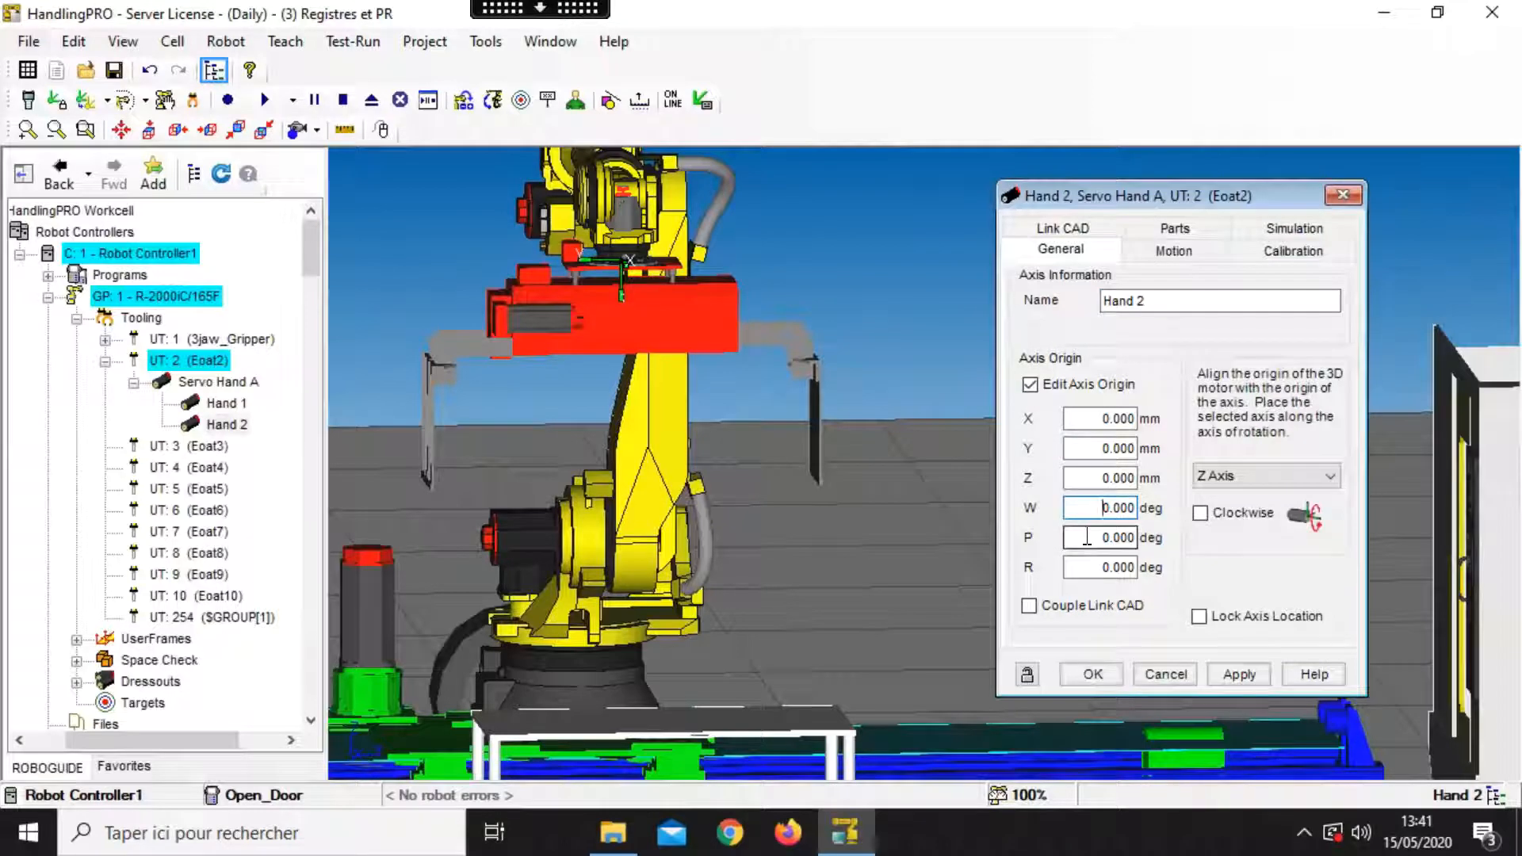
{"action": "type", "text": "-9"}
{"action": "left_click", "coordinate": [1215, 678]}
Step: Set Hand 2's motion control type to Device I/O Controlled with a linear axis
{"action": "left_click", "coordinate": [1186, 255]}
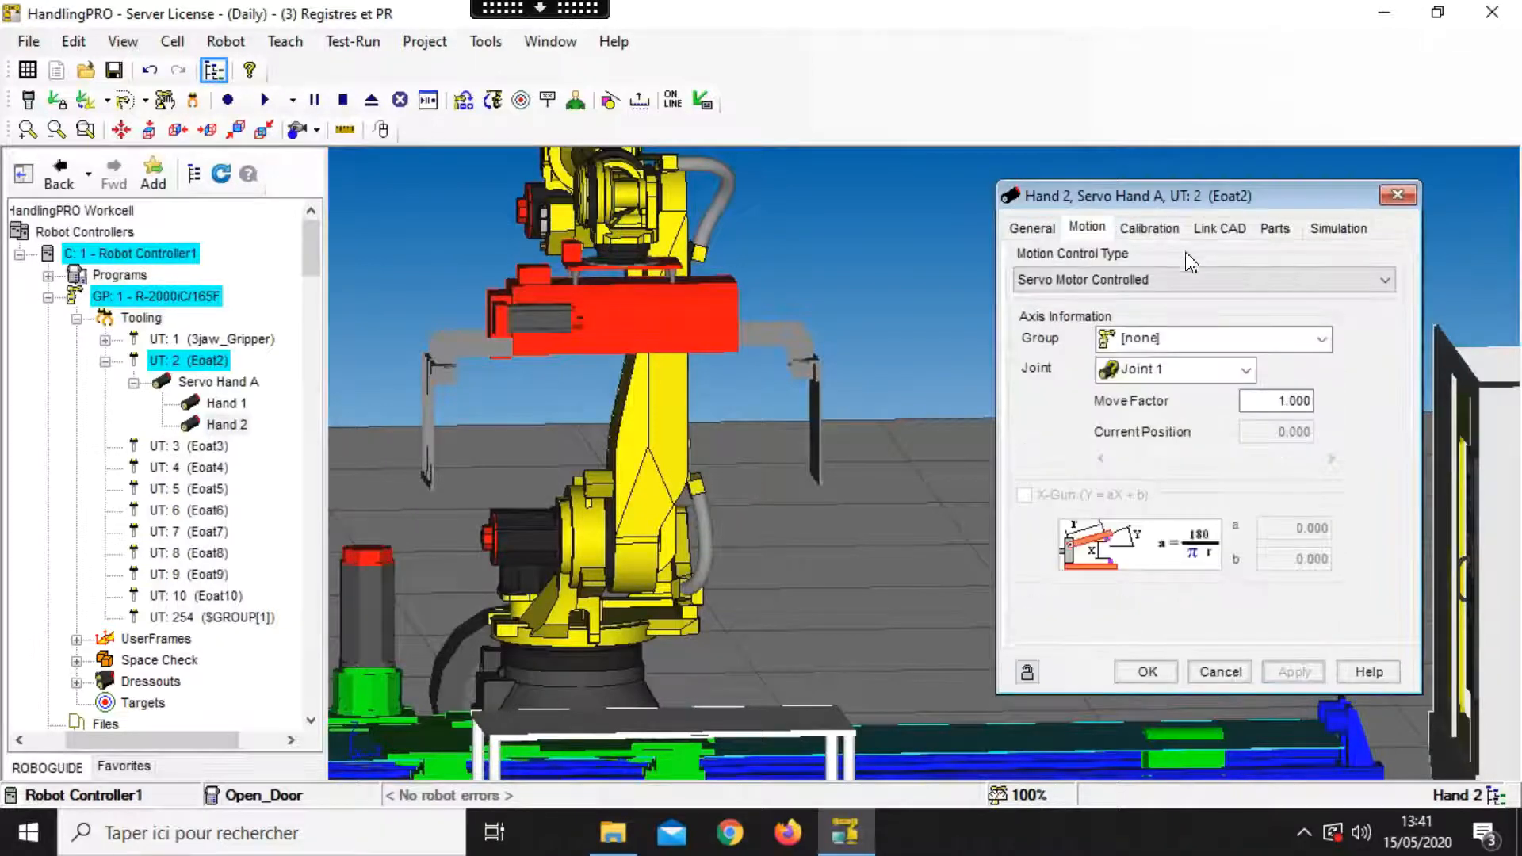
{"action": "left_click", "coordinate": [1181, 281]}
{"action": "left_click", "coordinate": [1145, 316]}
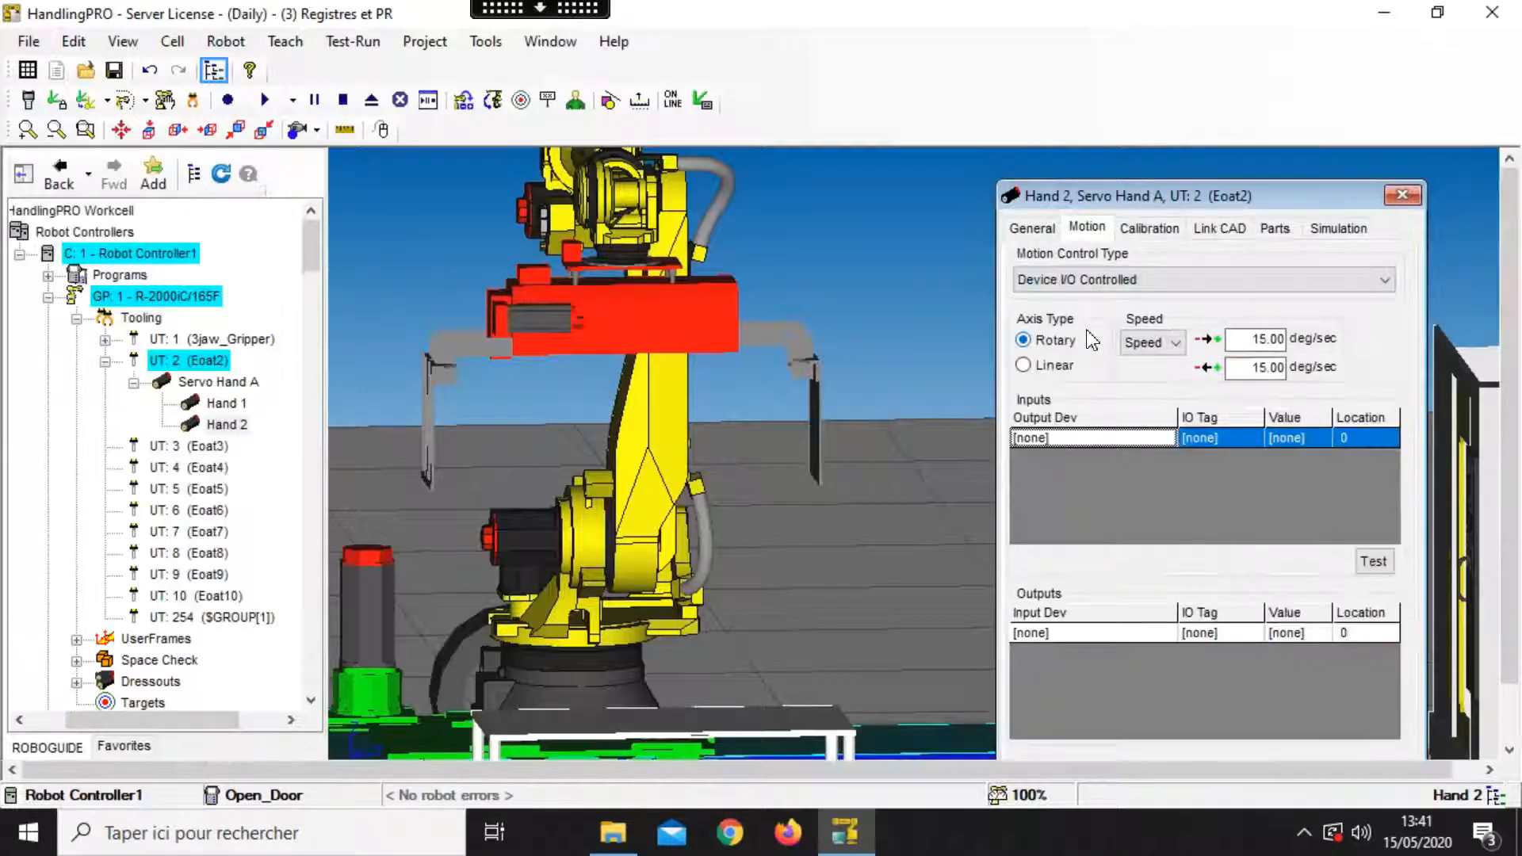
{"action": "left_click", "coordinate": [1054, 365]}
Step: Set Hand 2's speed to 25 mm/sec in both directions
{"action": "left_click", "coordinate": [1259, 339]}
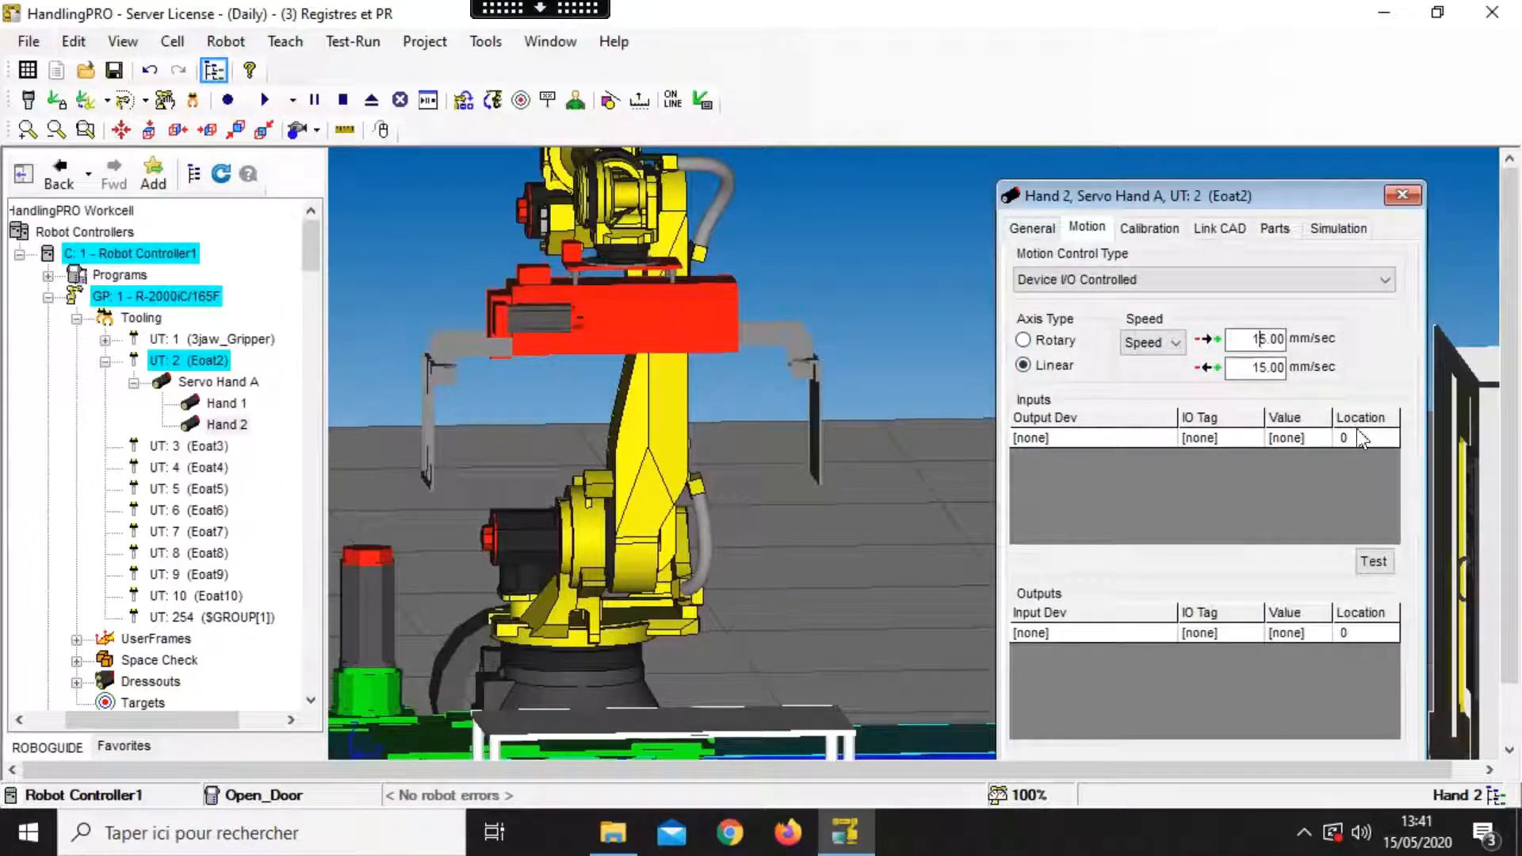
{"action": "type", "text": "2"}
{"action": "left_click", "coordinate": [1260, 367]}
{"action": "key", "text": "BackSpace"}
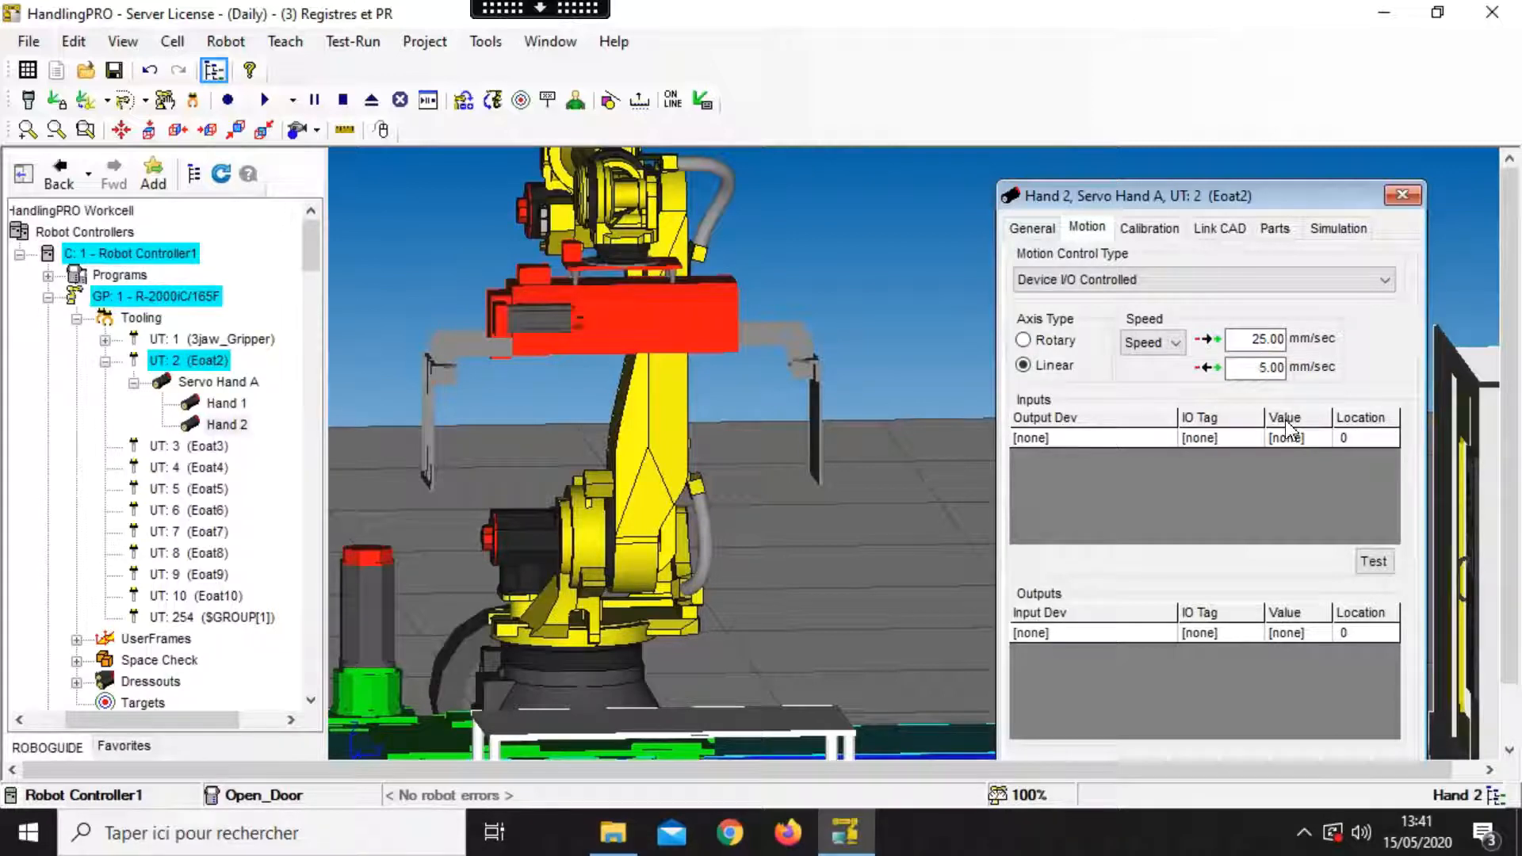
{"action": "type", "text": "2"}
Step: Assign Robot Controller1 as the output device on the first two input rows of Hand 2
{"action": "left_click", "coordinate": [1114, 436]}
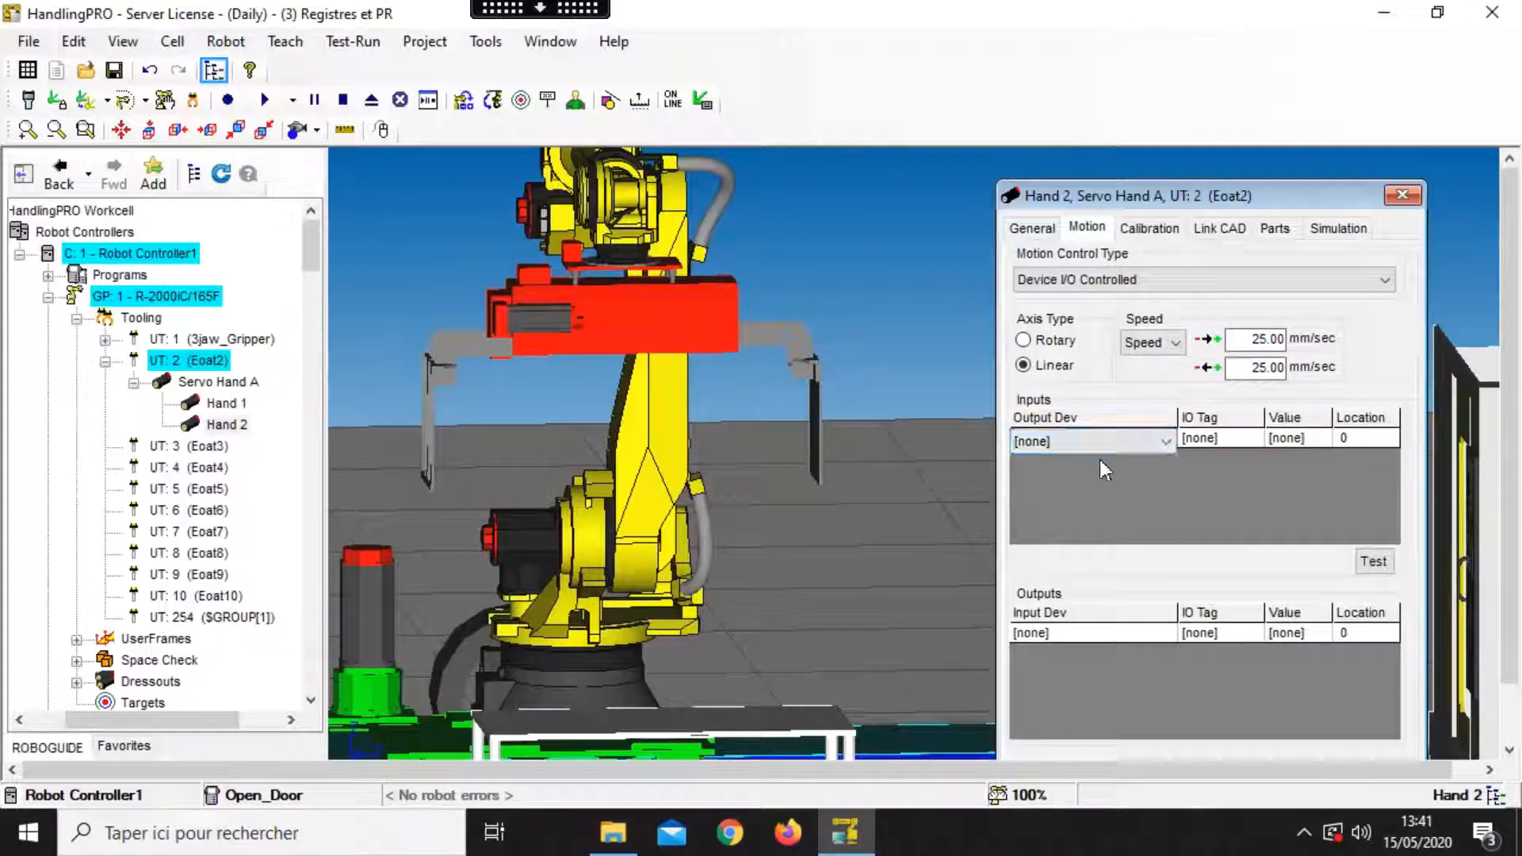
{"action": "left_click", "coordinate": [1101, 444]}
{"action": "left_click", "coordinate": [1088, 478]}
{"action": "left_click", "coordinate": [1087, 460]}
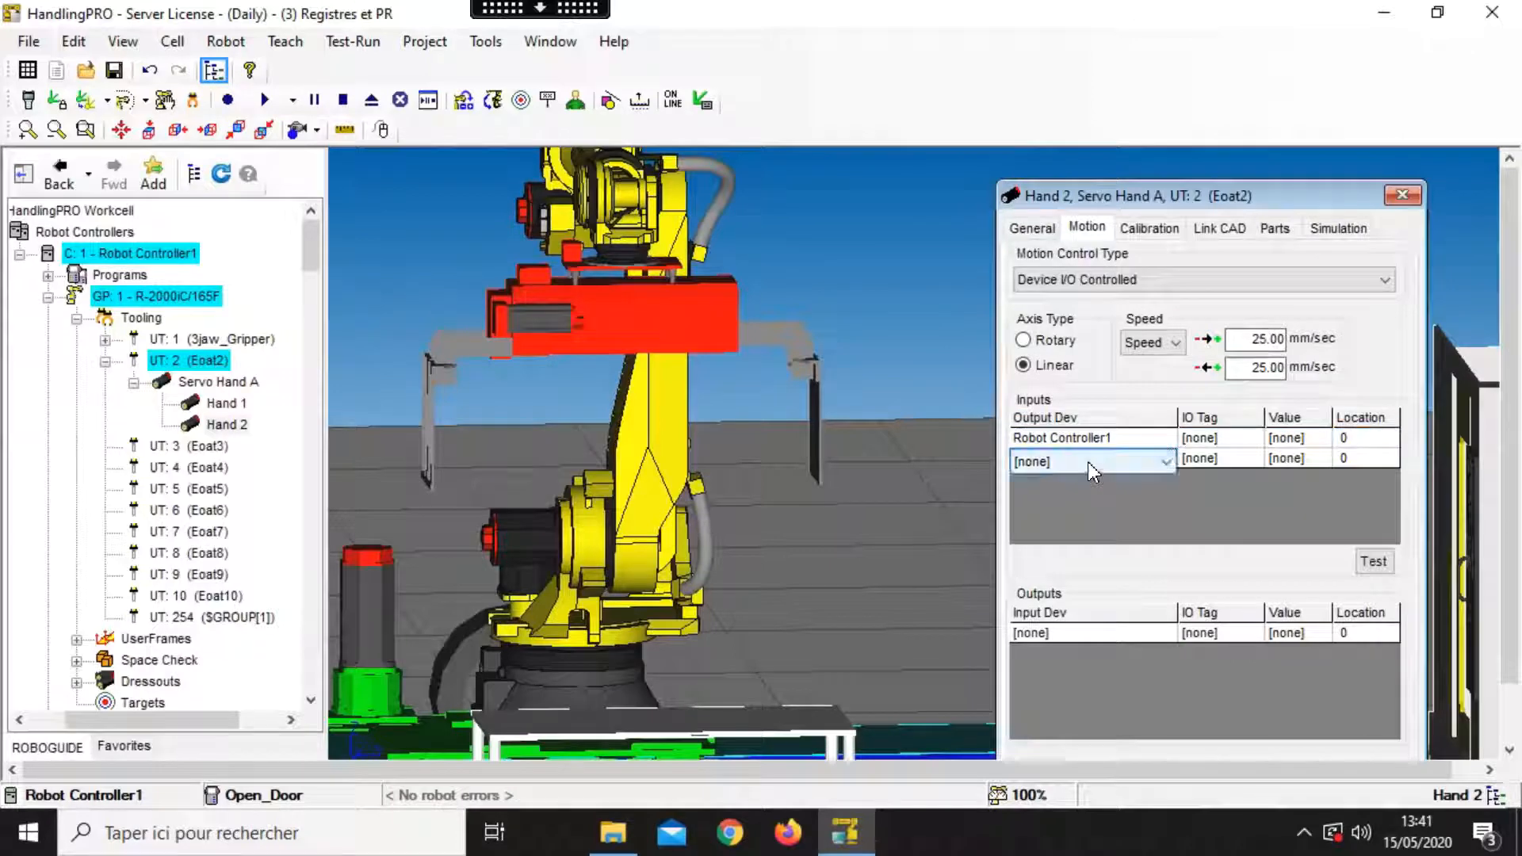
{"action": "left_click", "coordinate": [1087, 459]}
{"action": "left_click", "coordinate": [1113, 498]}
Step: Assign the I/O tag DO[1] to both of Hand 2's Robot Controller1 input rows and set the first row's value to OFF
{"action": "left_click", "coordinate": [1213, 437]}
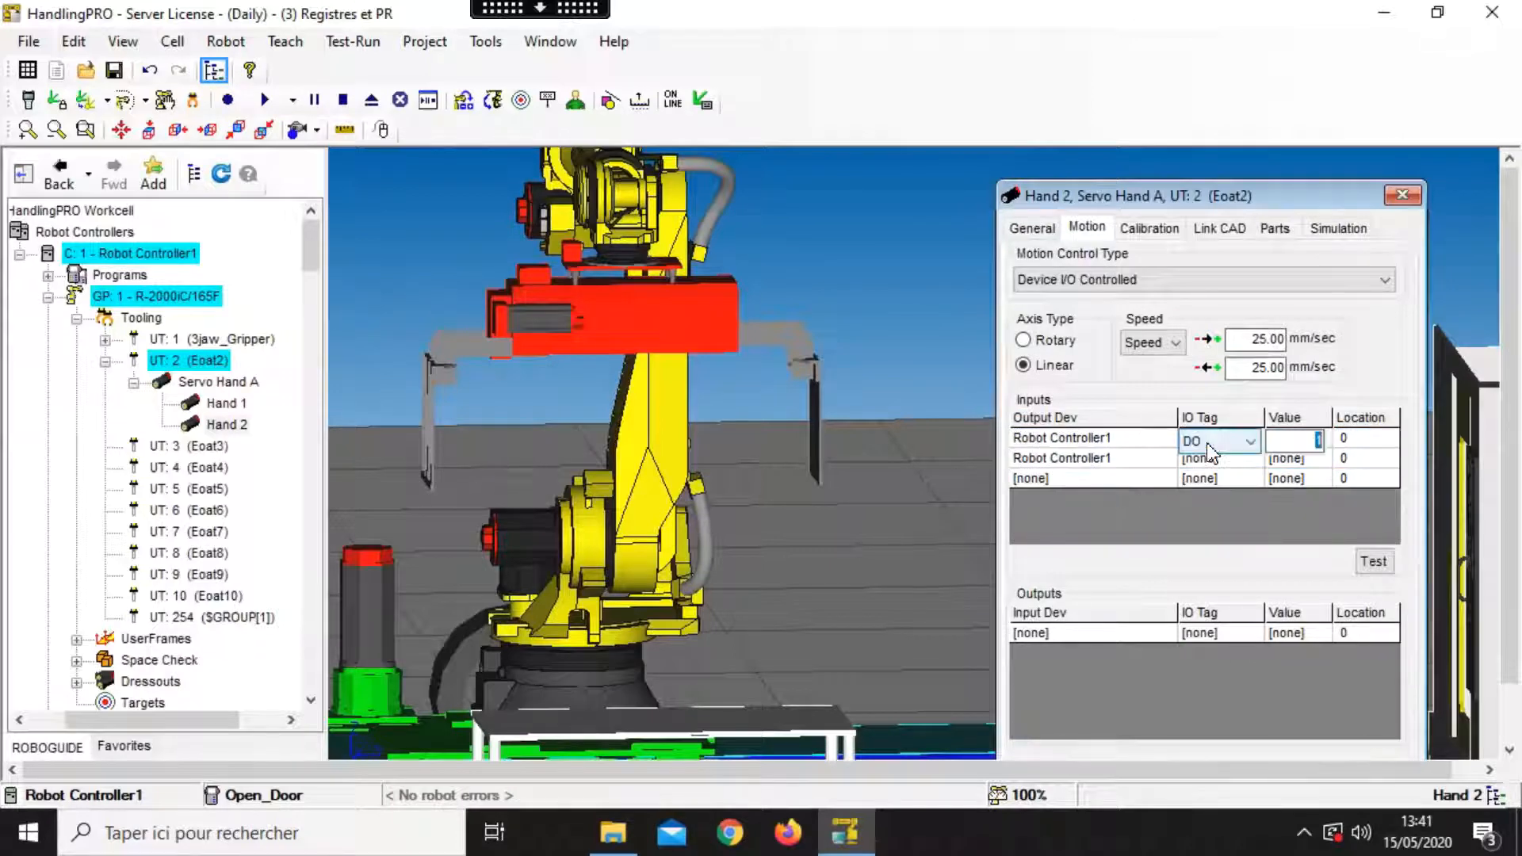
{"action": "left_click", "coordinate": [1293, 439]}
{"action": "left_click", "coordinate": [1233, 460]}
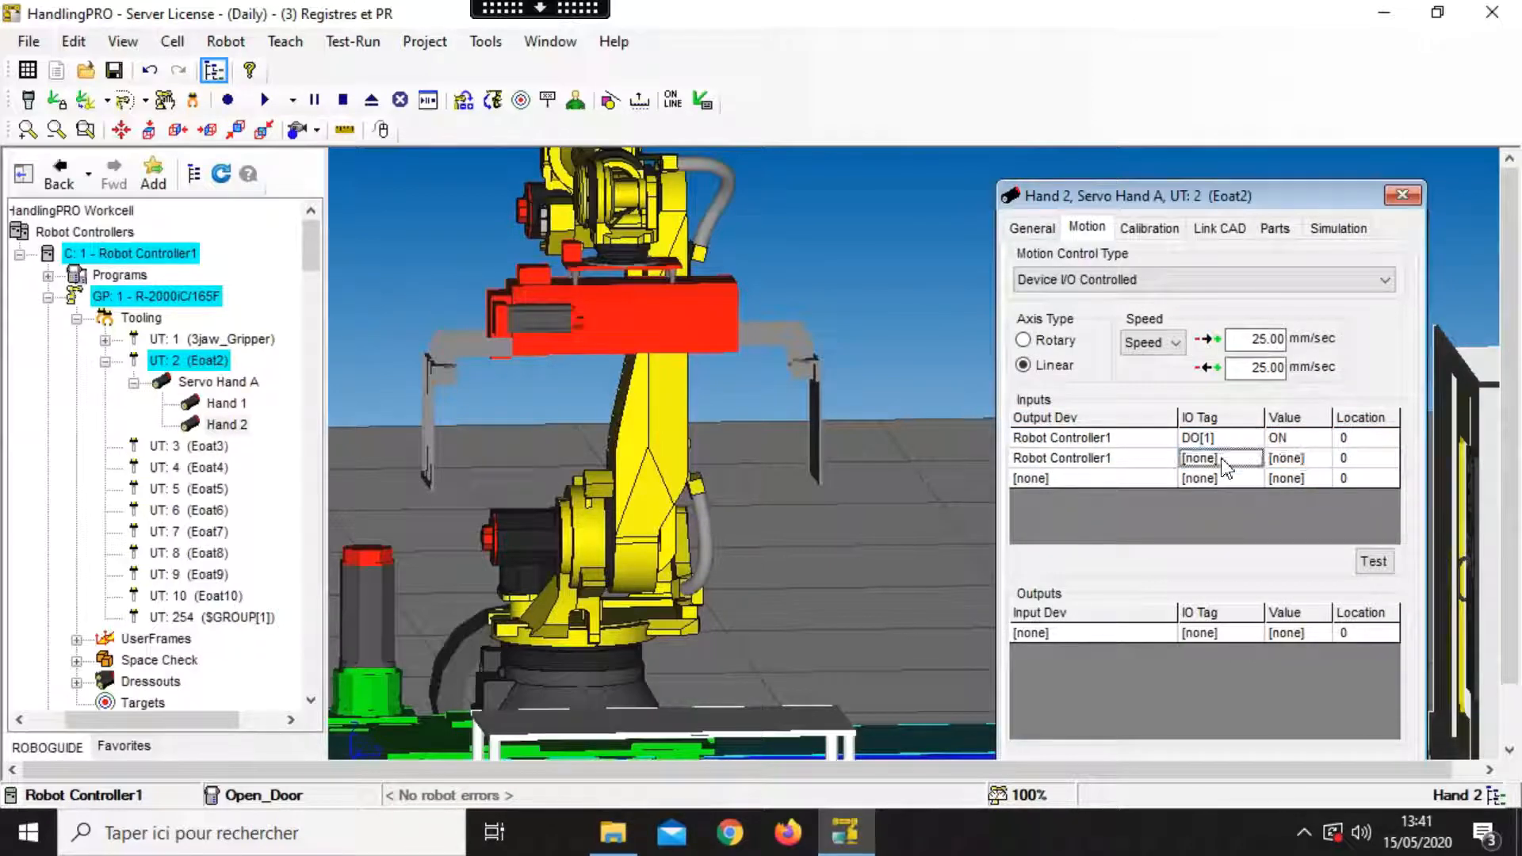
{"action": "left_click", "coordinate": [1289, 459]}
{"action": "left_click", "coordinate": [1290, 458]}
{"action": "left_click", "coordinate": [1289, 458]}
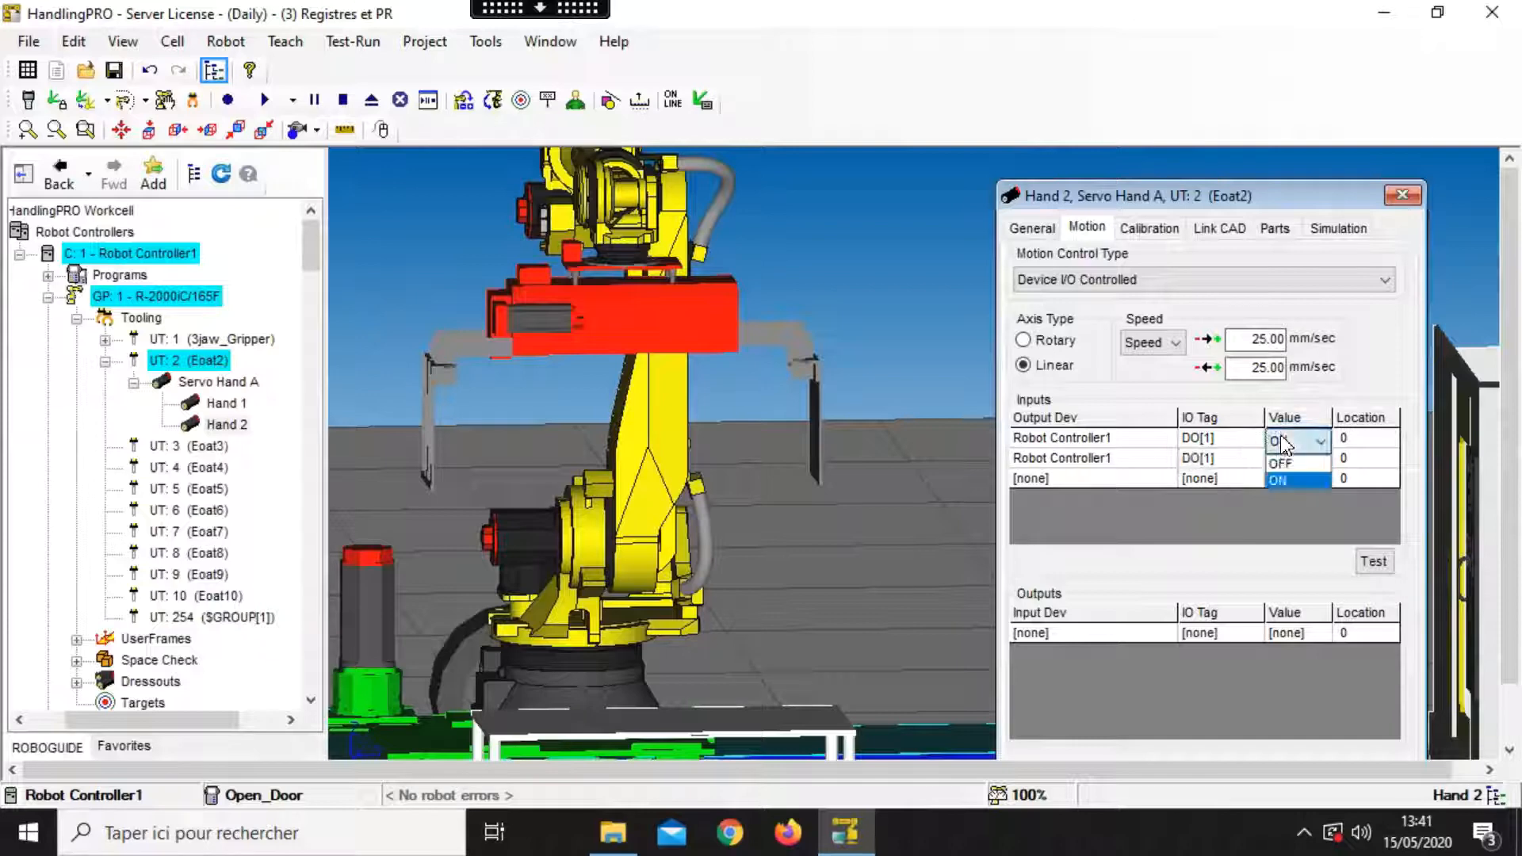
{"action": "left_click", "coordinate": [1289, 463]}
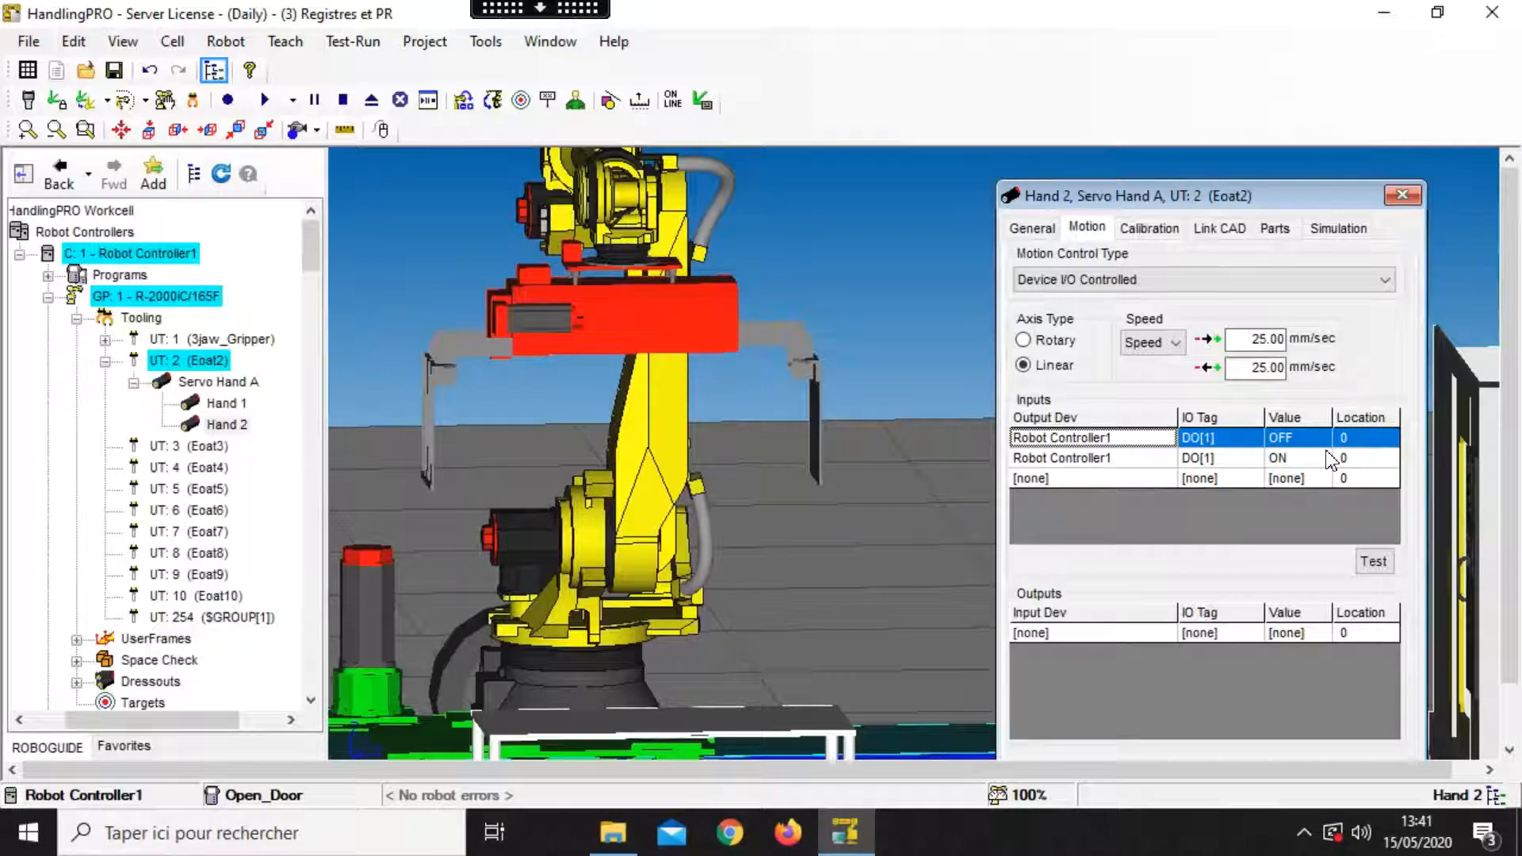
Step: Set the location of Hand 2's DO[1] ON row to -100, apply the settings, and close the properties
{"action": "left_click", "coordinate": [1377, 462]}
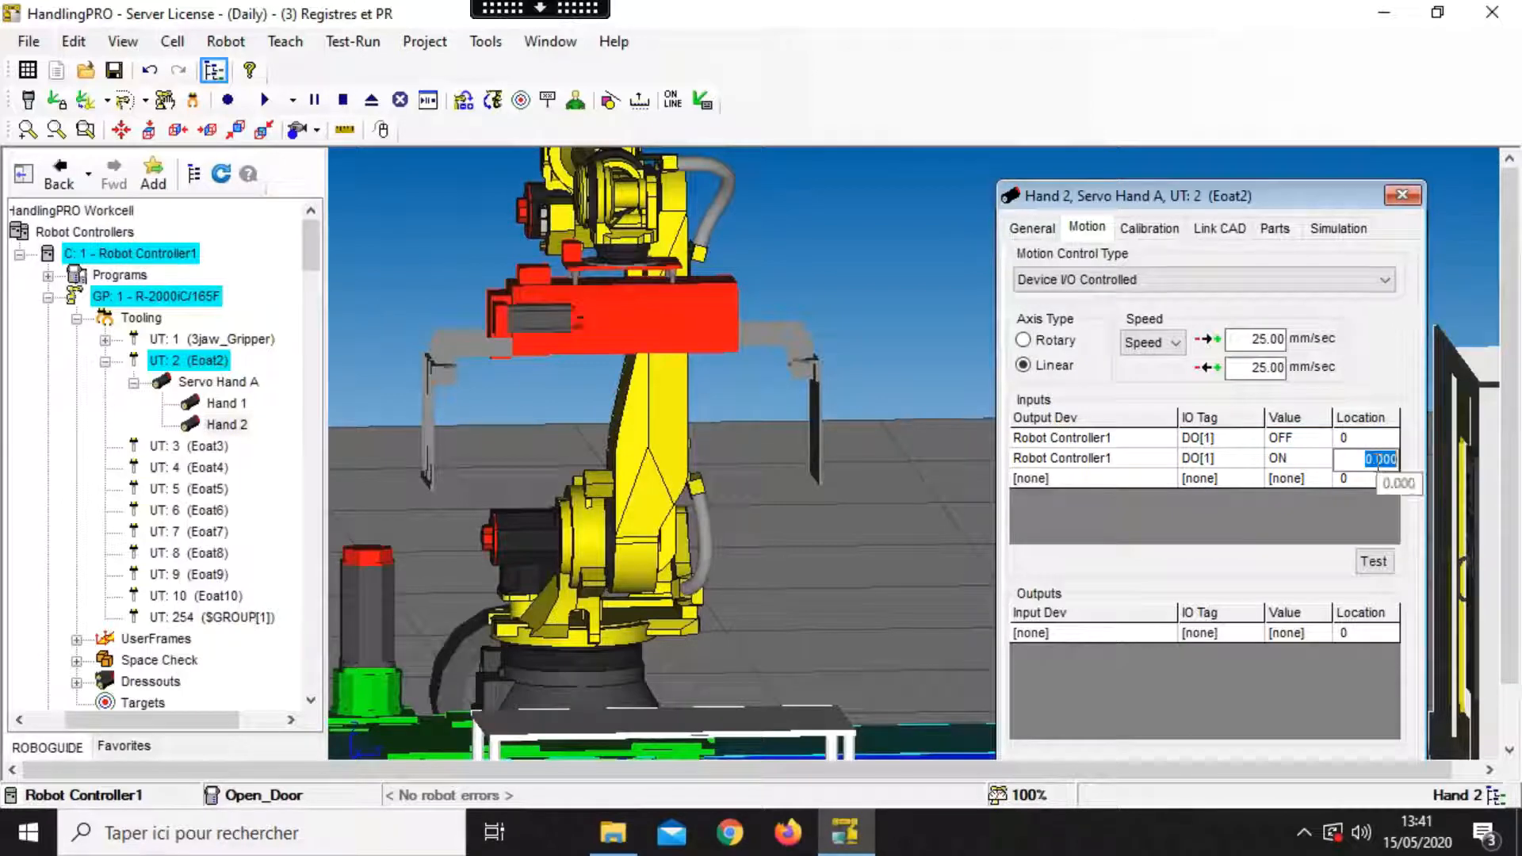
{"action": "type", "text": "-100"}
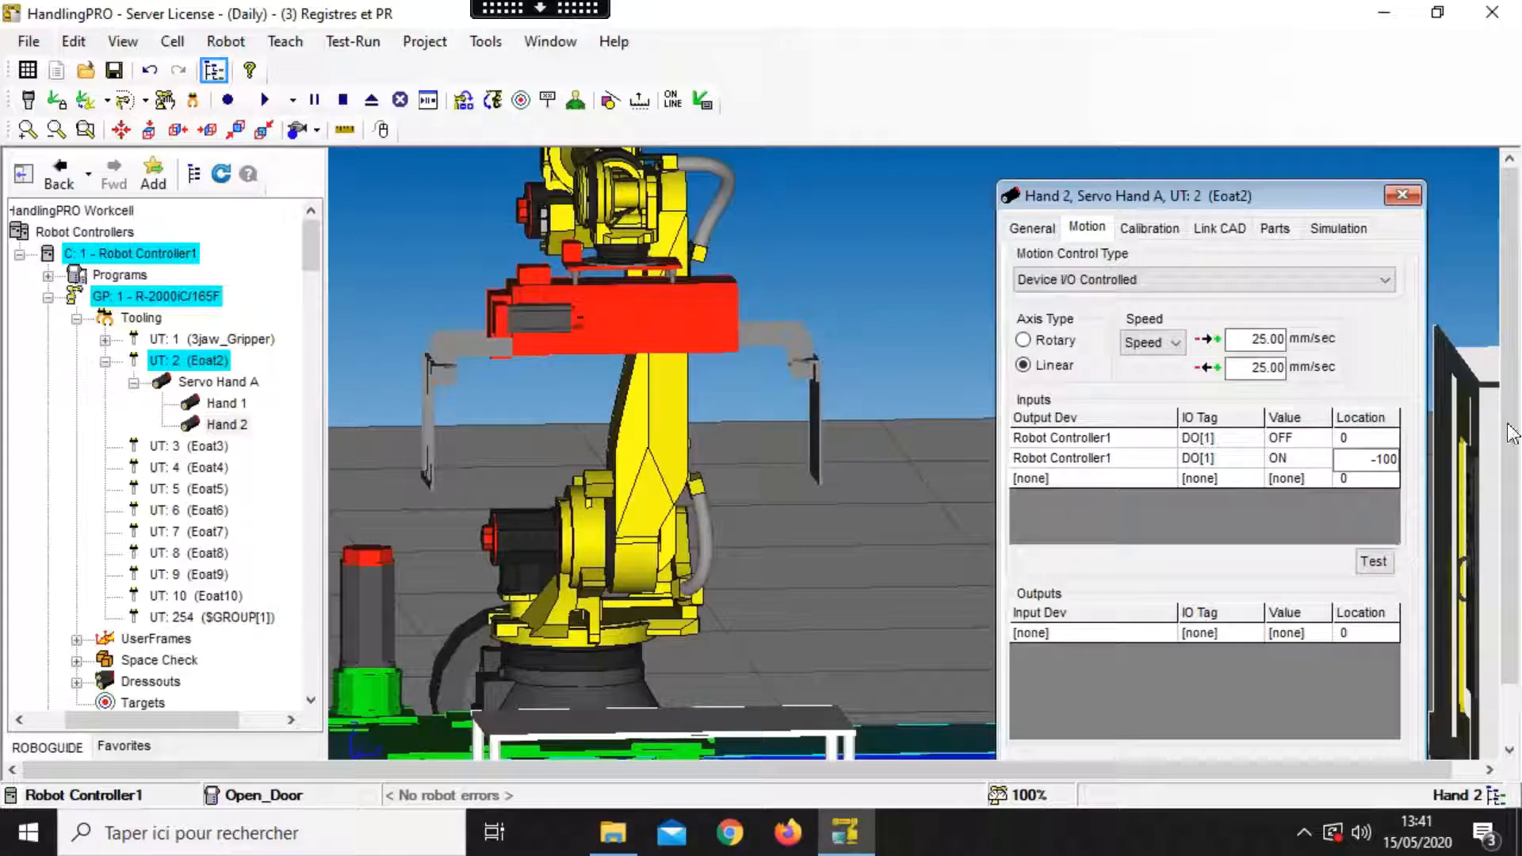
{"action": "left_click_drag", "start_coordinate": [1509, 436], "coordinate": [1495, 512]}
{"action": "left_click", "coordinate": [1299, 729]}
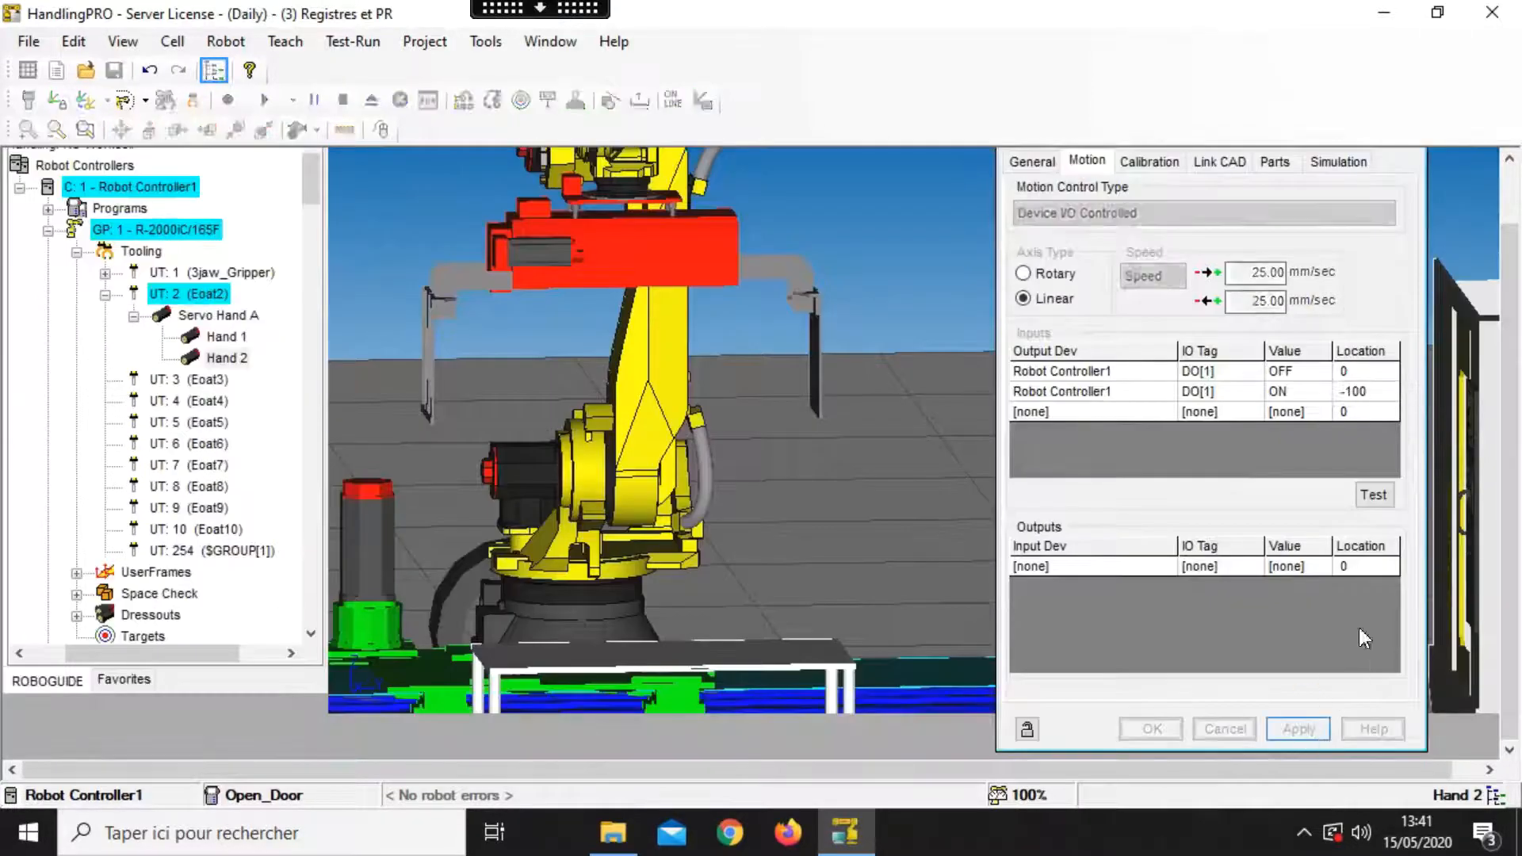
{"action": "scroll", "coordinate": [1514, 373], "scroll_direction": "up", "scroll_amount": 2}
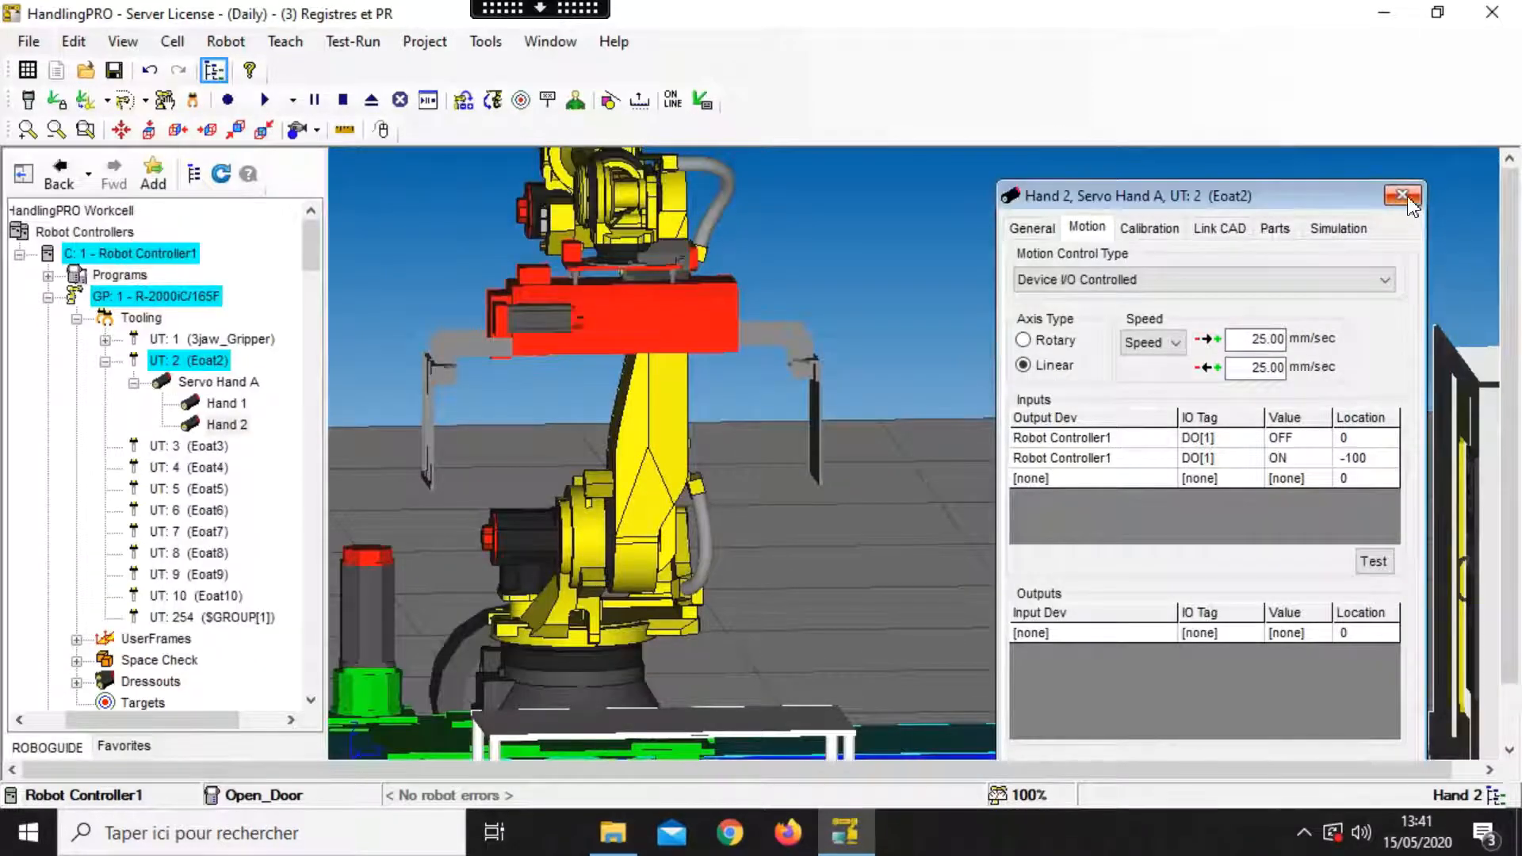
{"action": "left_click", "coordinate": [1409, 199]}
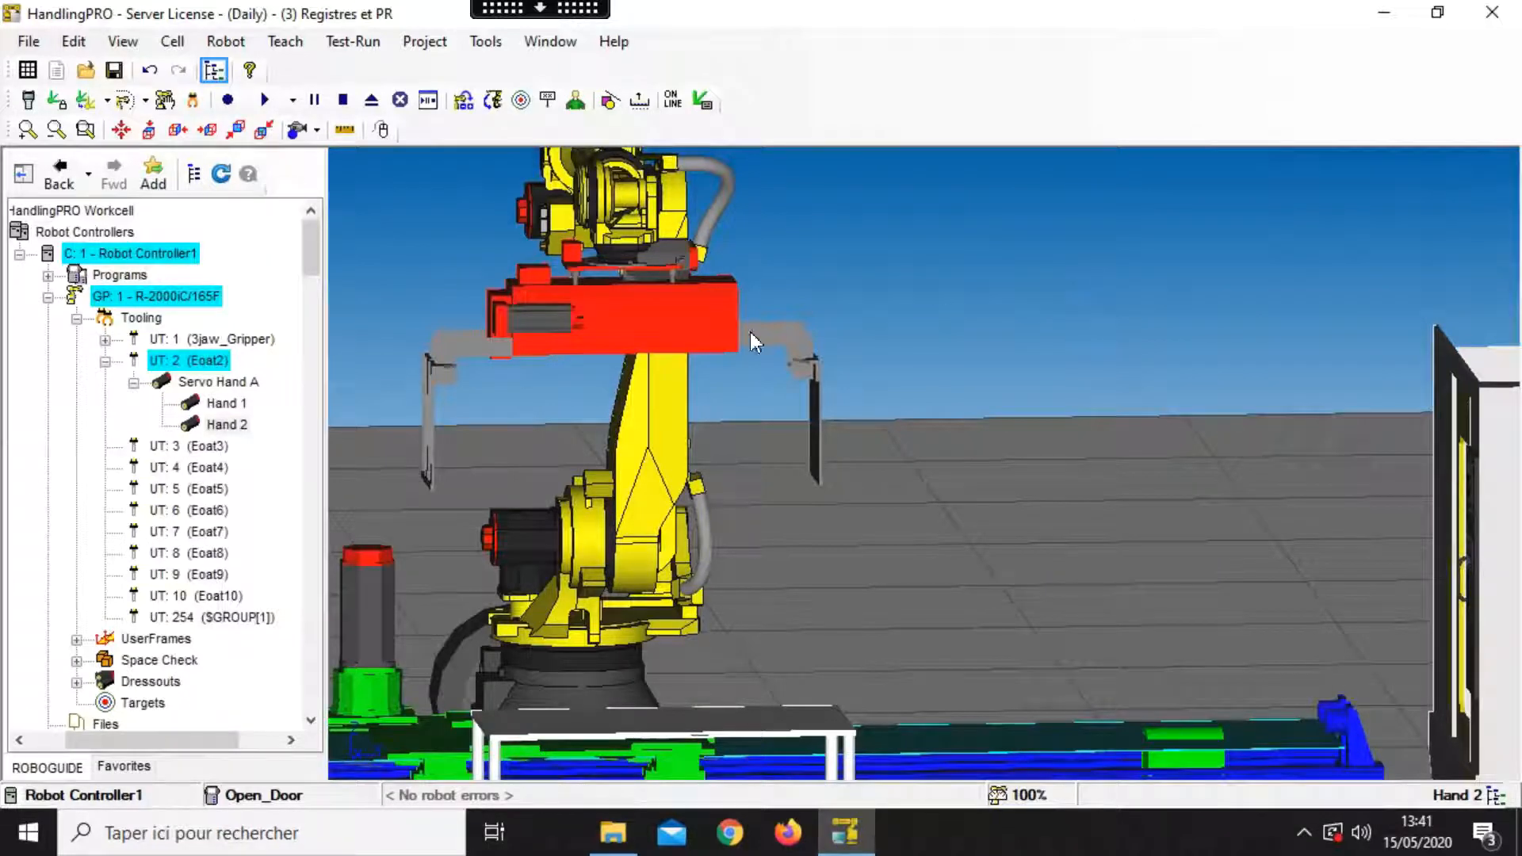
Step: Create a new simulation program named PROG_1 for Robot Controller1
{"action": "right_click_drag", "start_coordinate": [790, 515], "coordinate": [887, 521], "text": "ctrl"}
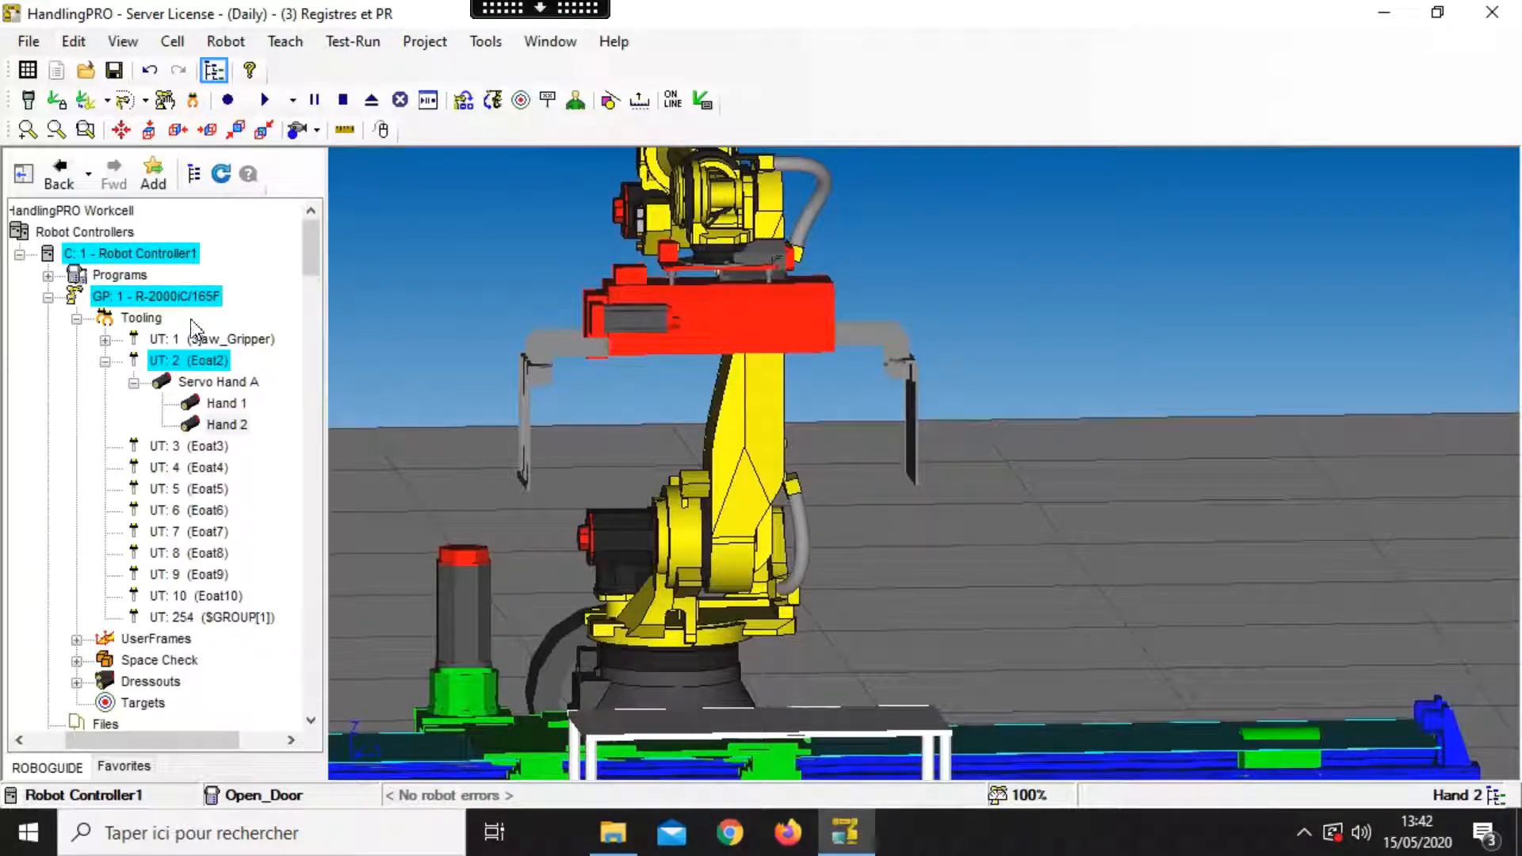
{"action": "left_click", "coordinate": [48, 275]}
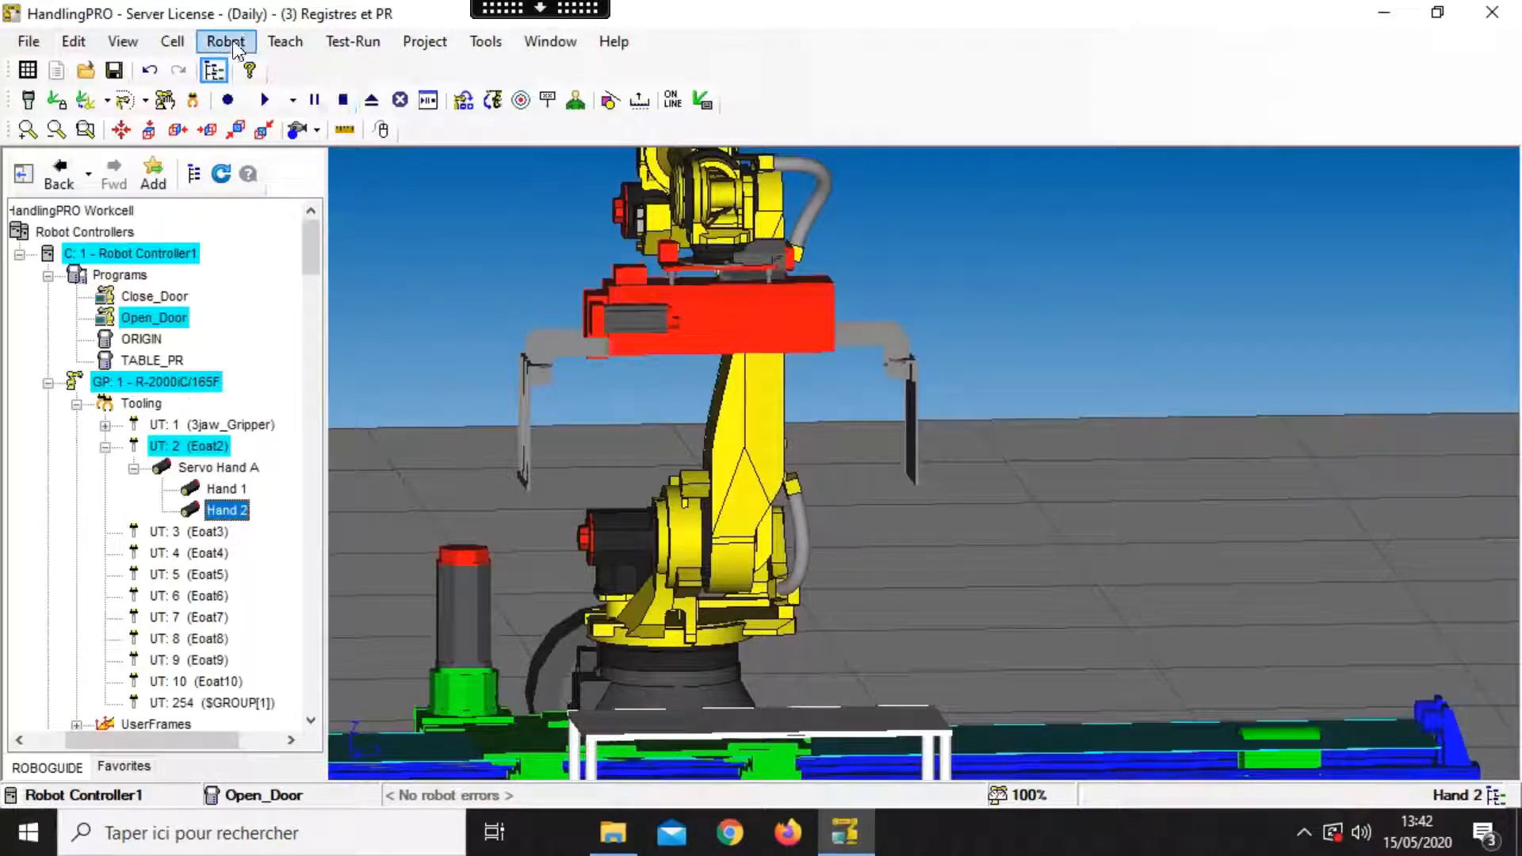
{"action": "left_click", "coordinate": [285, 42]}
{"action": "left_click", "coordinate": [346, 103]}
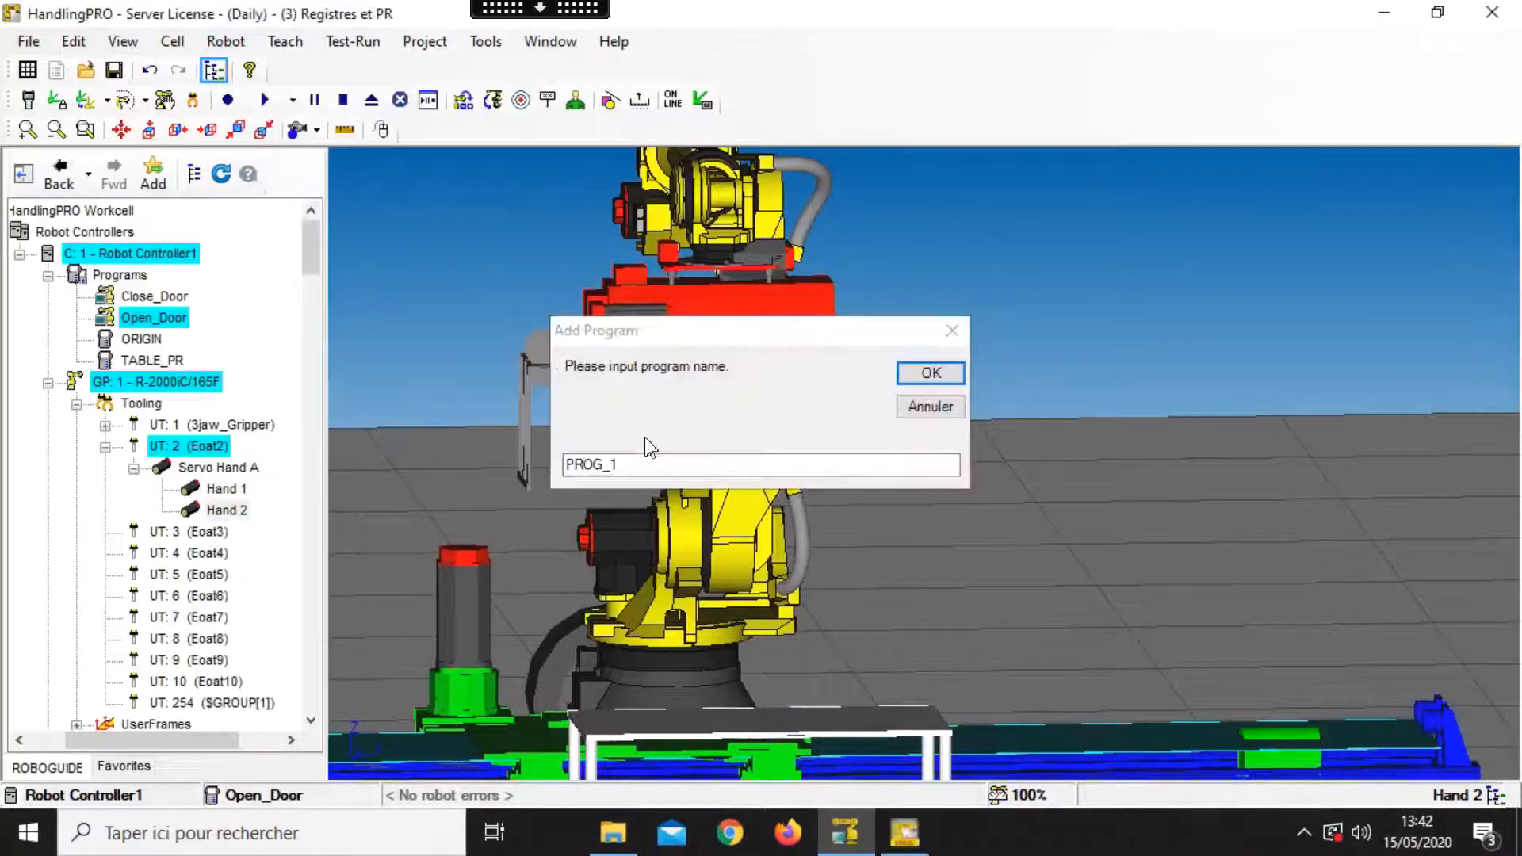
{"action": "left_click", "coordinate": [924, 374]}
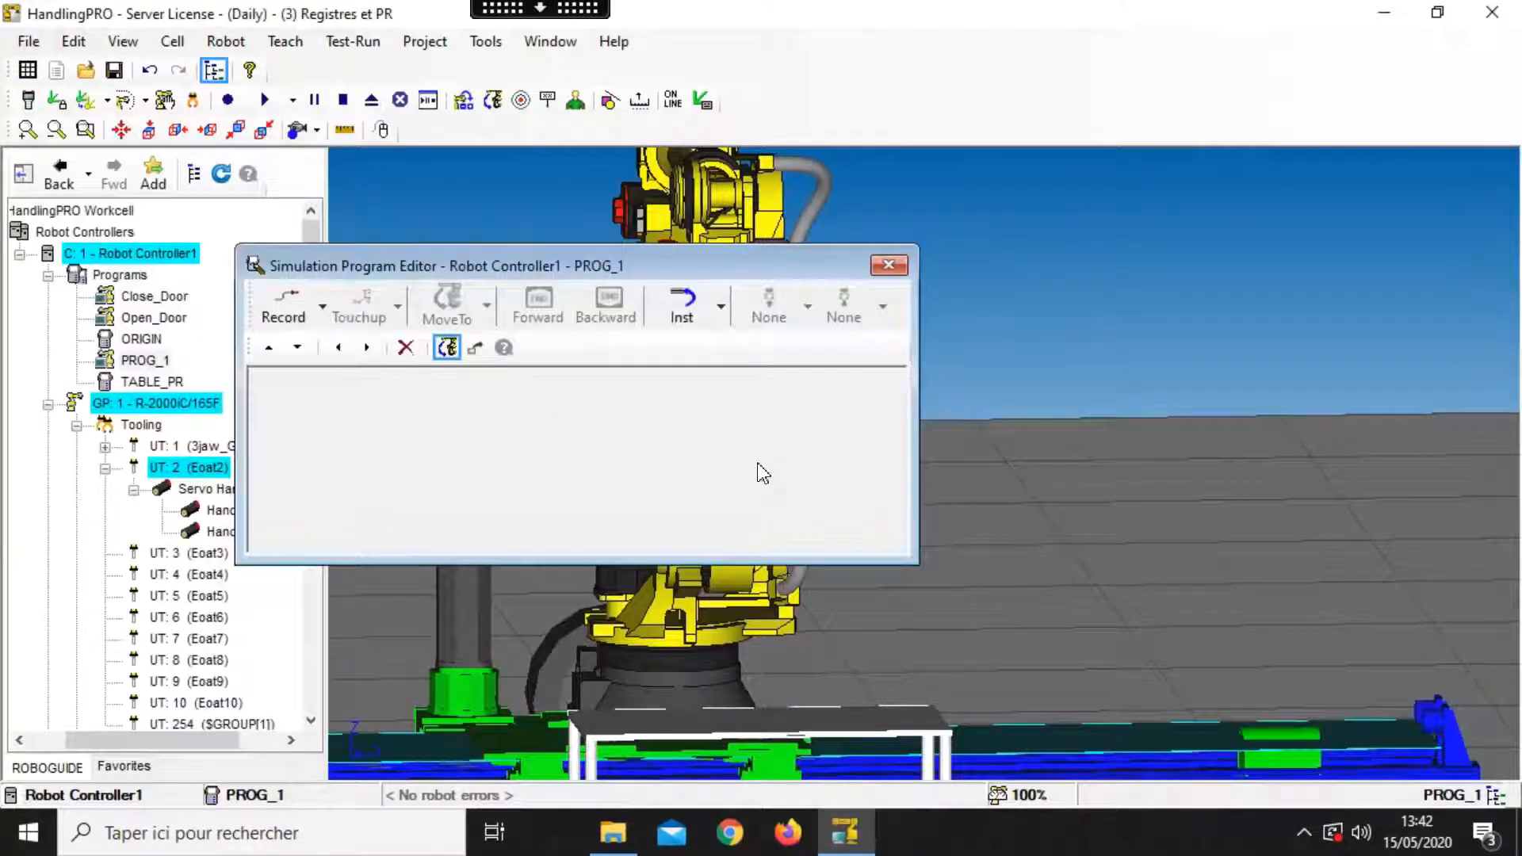
Step: Add a DO[1]=ON instruction to PROG_1 and run the program with the gripper in view
{"action": "left_click", "coordinate": [723, 306]}
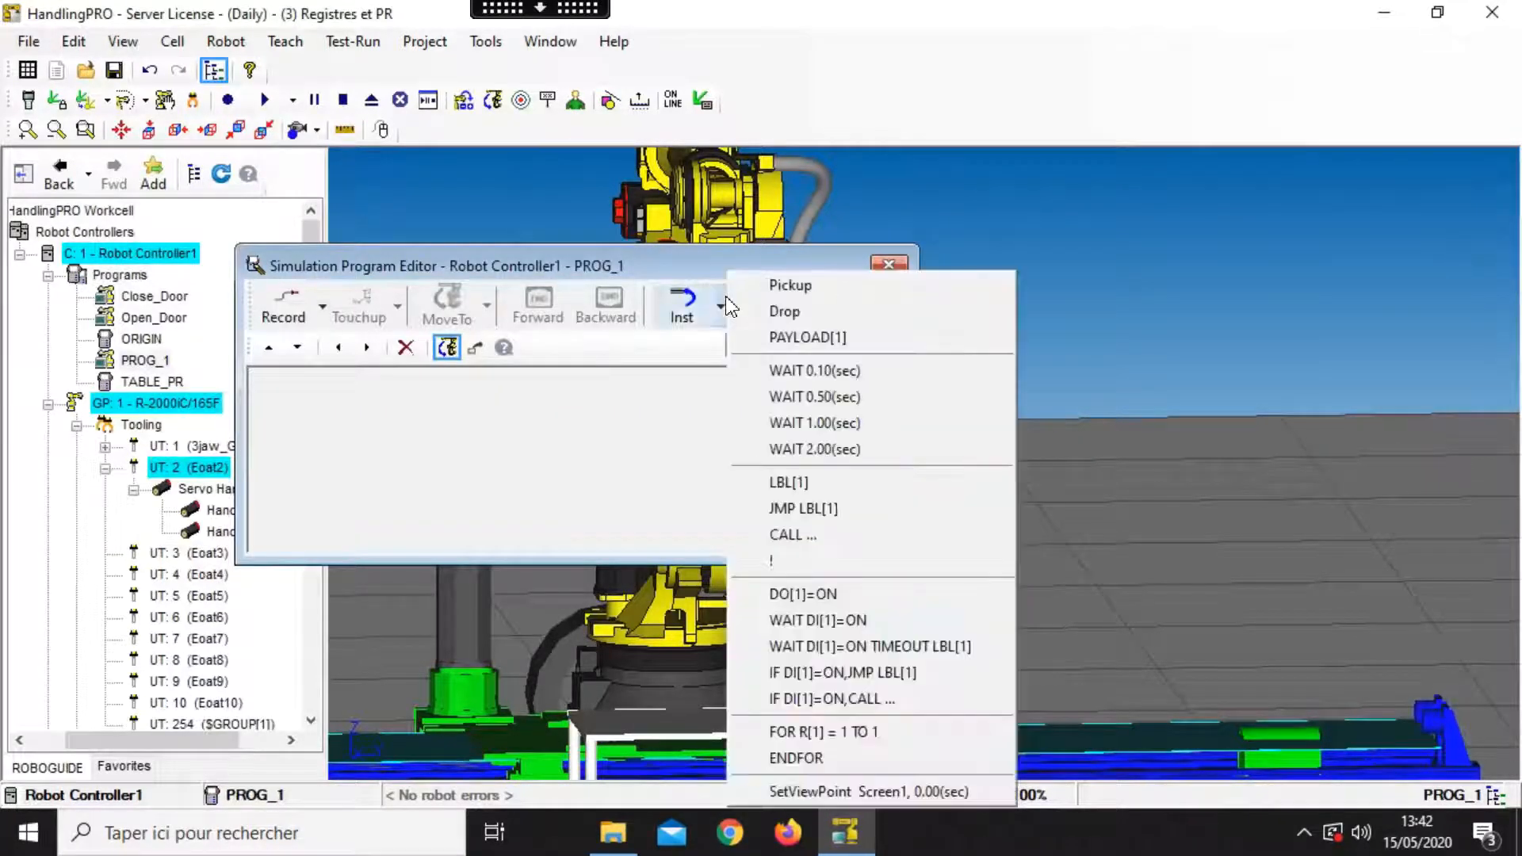
{"action": "left_click", "coordinate": [853, 597]}
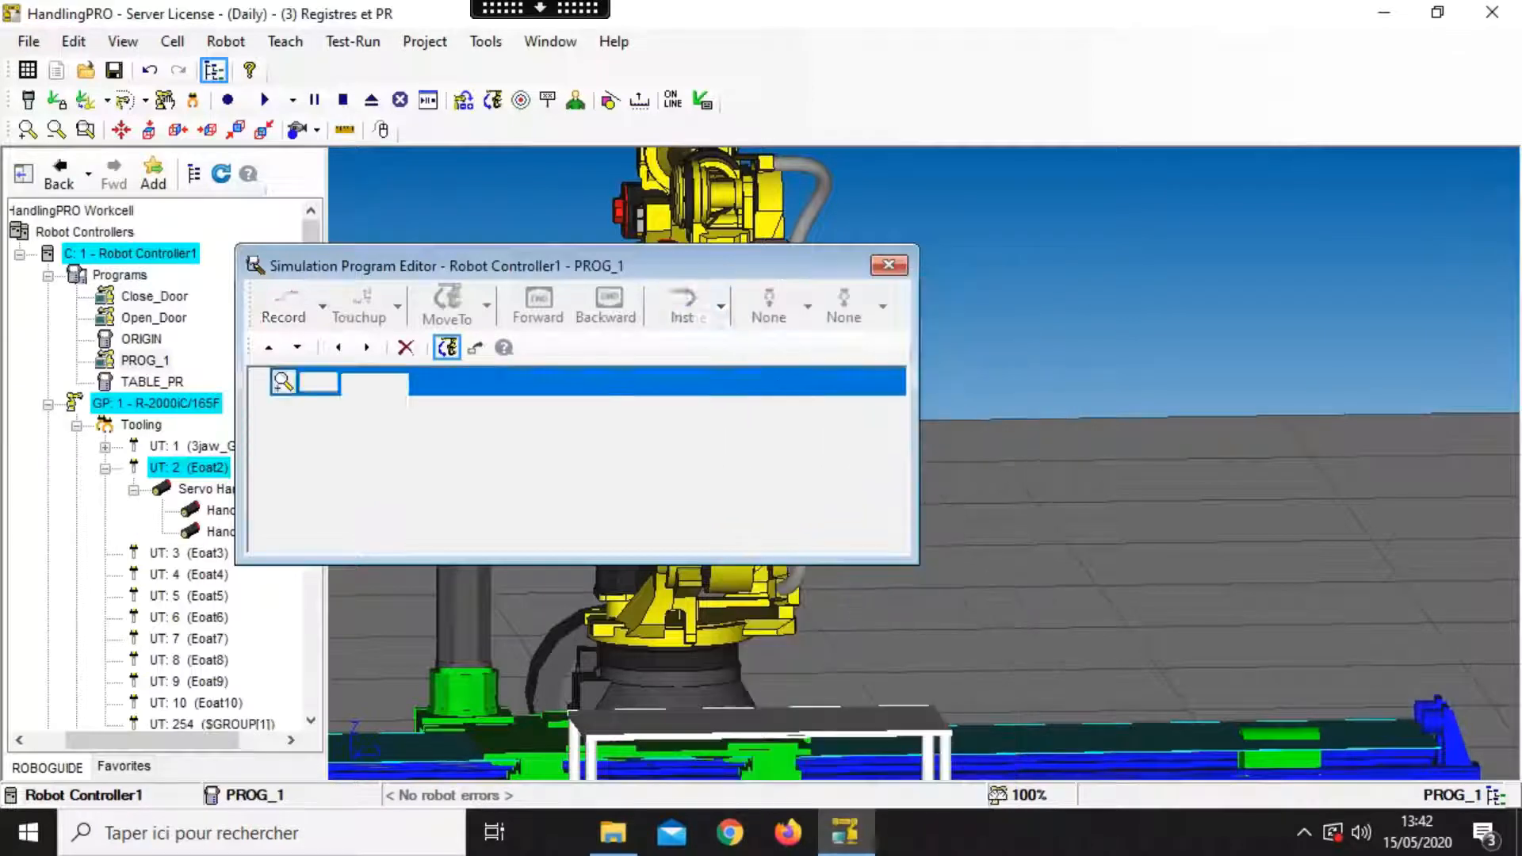
{"action": "left_click_drag", "start_coordinate": [666, 266], "coordinate": [1364, 333]}
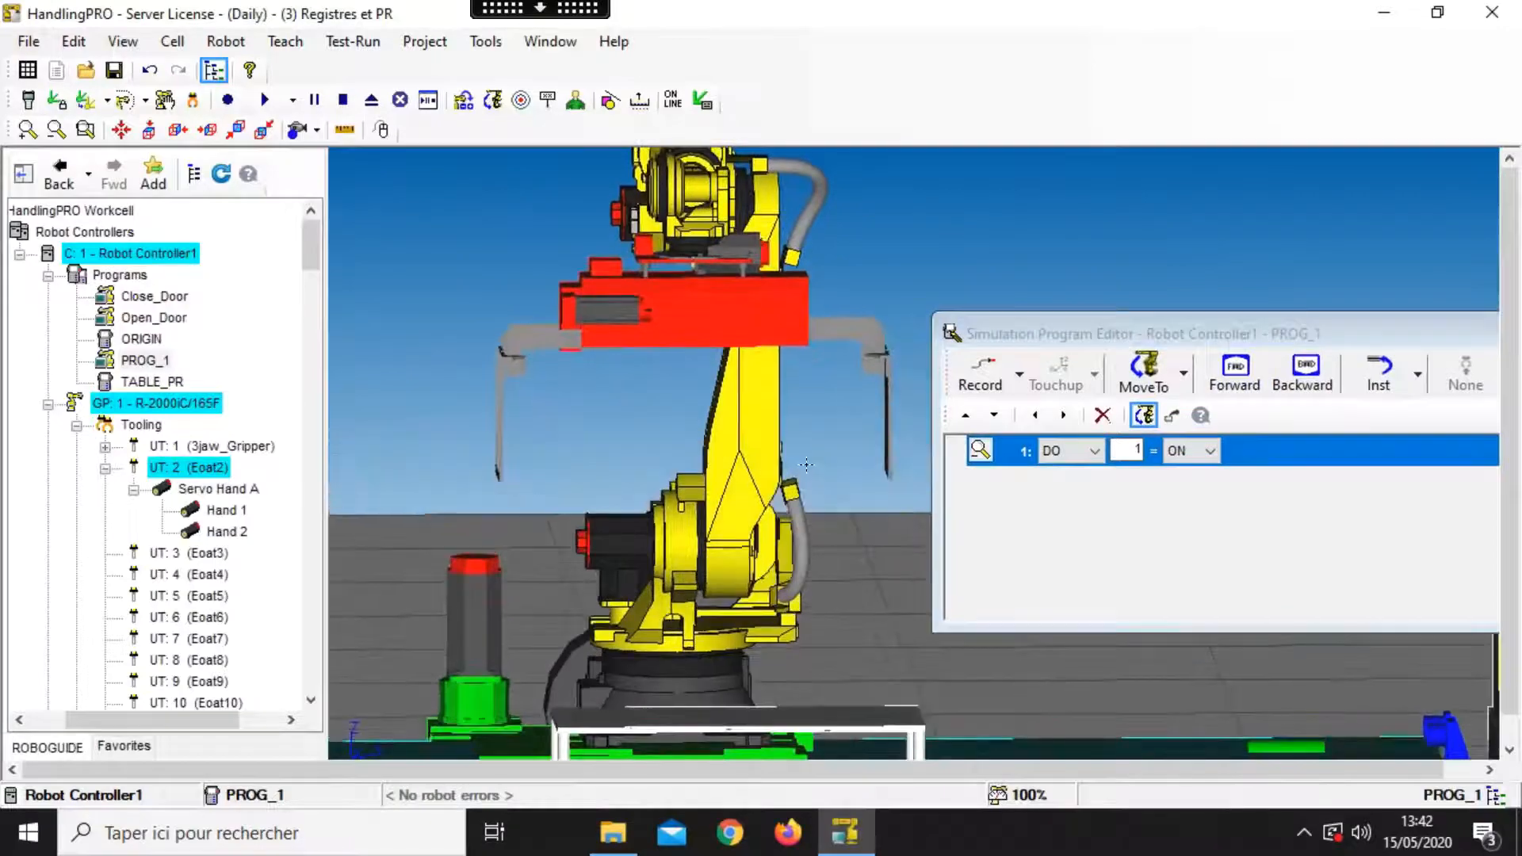
{"action": "scroll", "coordinate": [802, 468], "scroll_direction": "down", "scroll_amount": 5}
{"action": "middle_click_drag", "start_coordinate": [835, 478], "coordinate": [823, 491]}
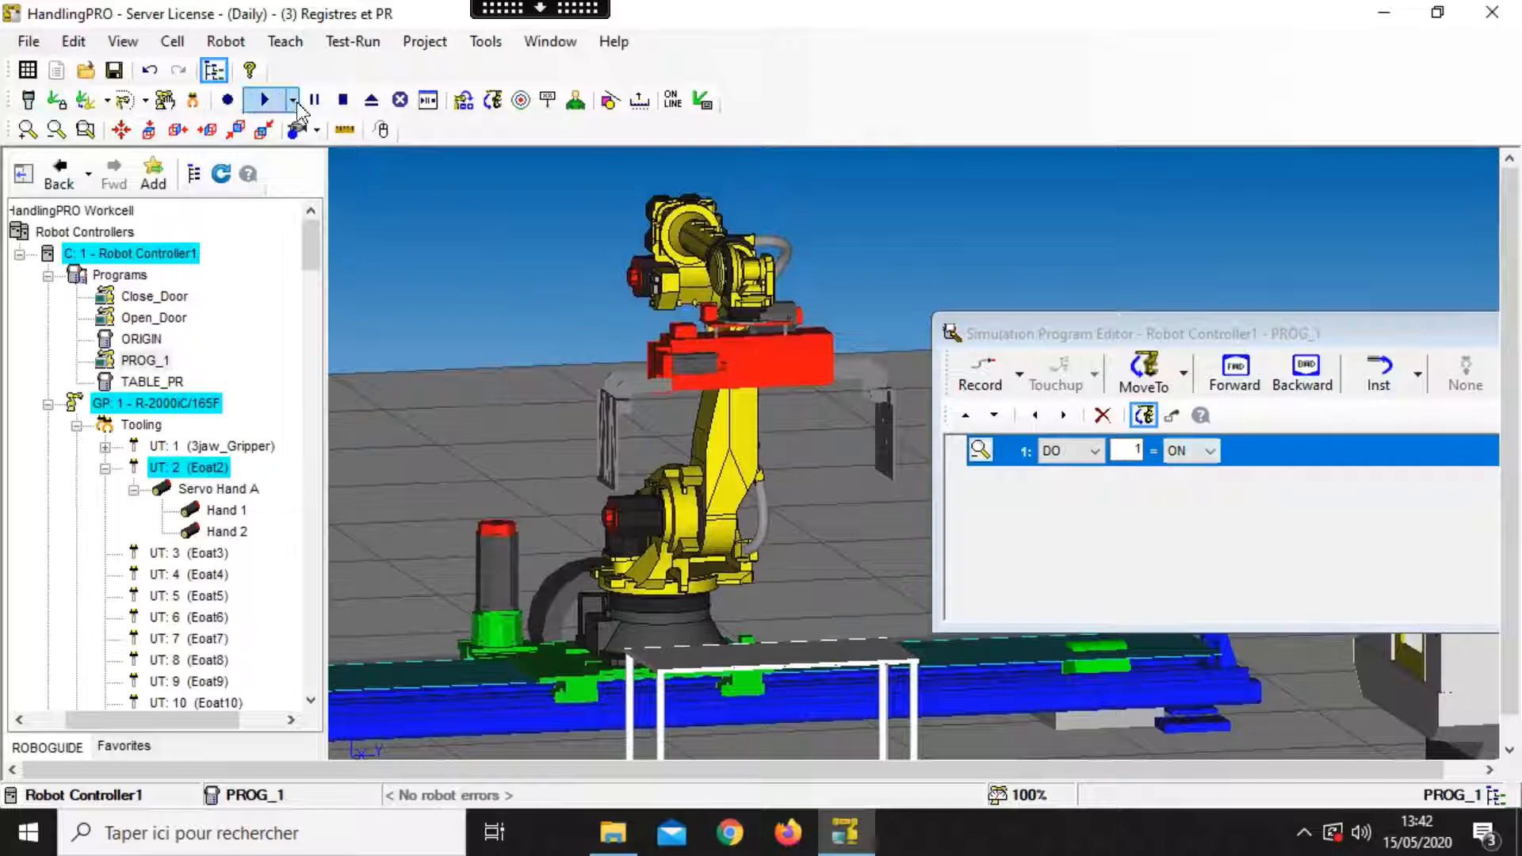
{"action": "left_click", "coordinate": [265, 99]}
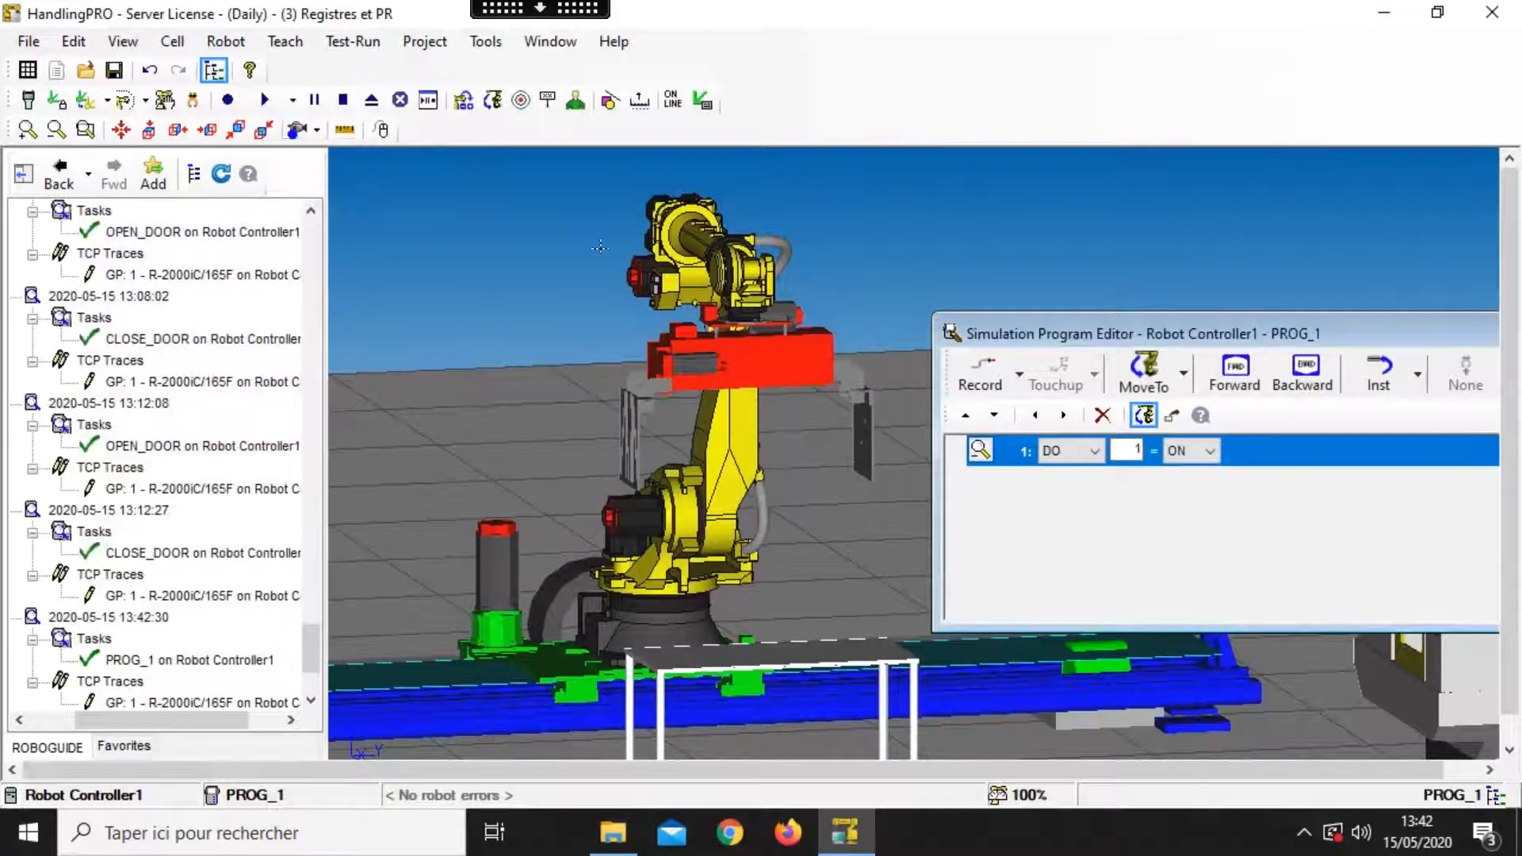
Step: Switch the DO[1] instruction in PROG_1 to OFF and run the program
{"action": "left_click", "coordinate": [1186, 458]}
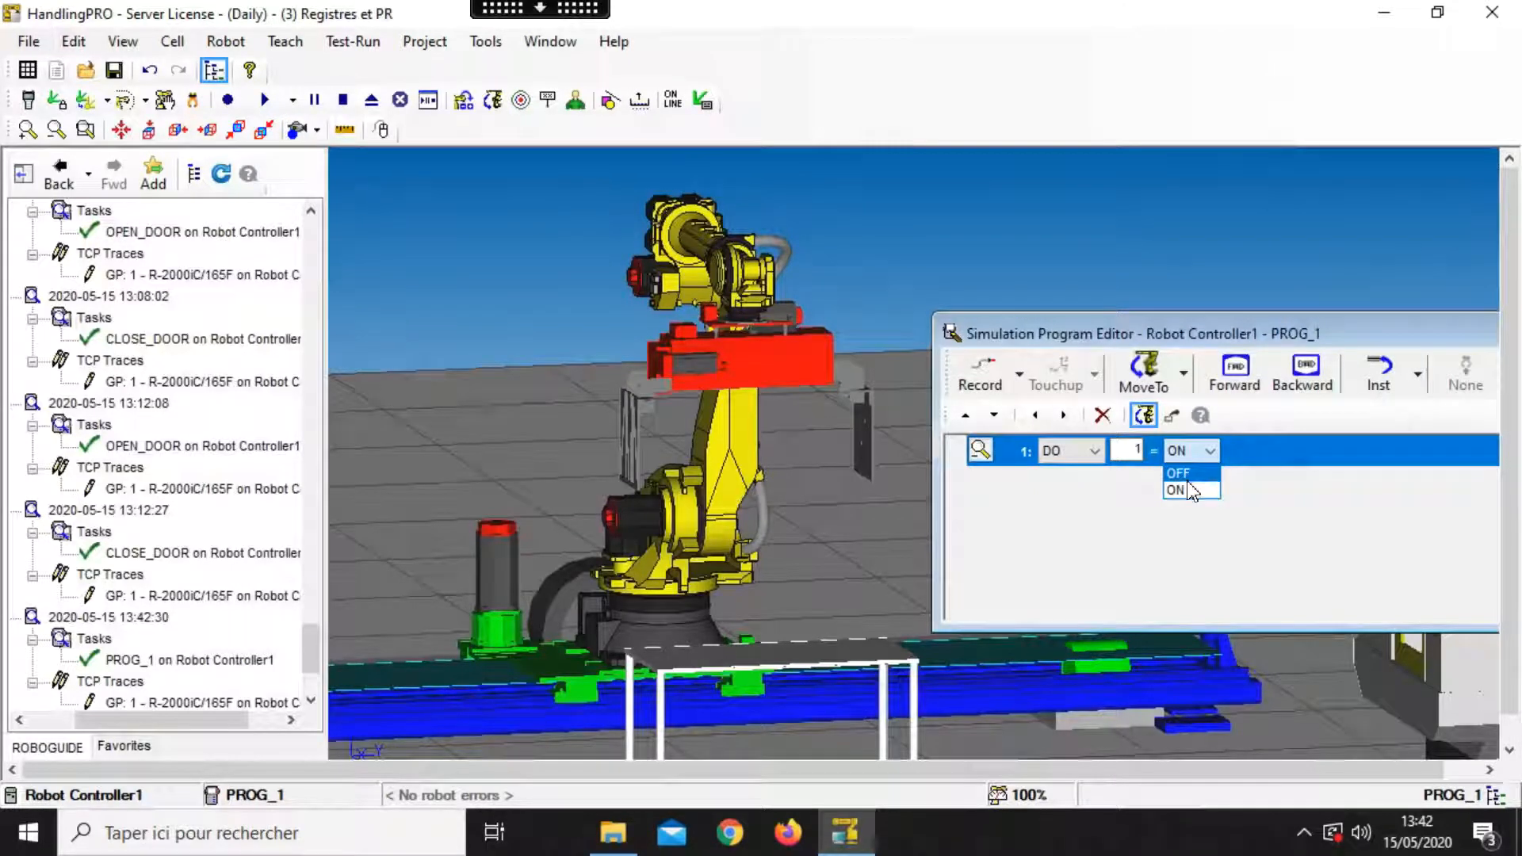
{"action": "left_click", "coordinate": [1184, 490]}
{"action": "left_click", "coordinate": [264, 99]}
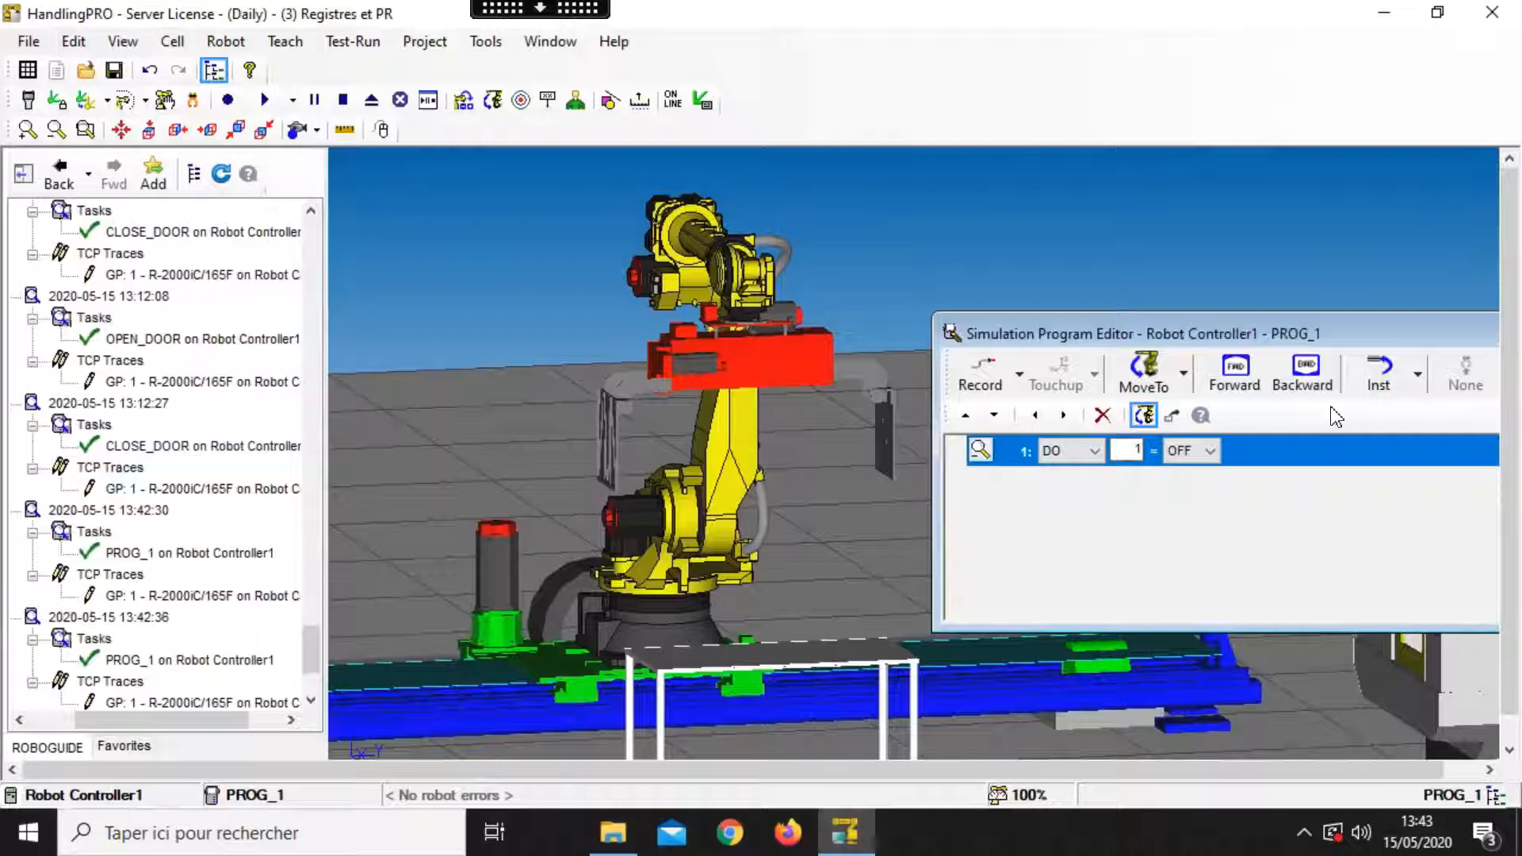
Step: Add a WAIT instruction after the DO[1] line in PROG_1 and set its duration to 4.00 sec
{"action": "left_click", "coordinate": [1418, 374]}
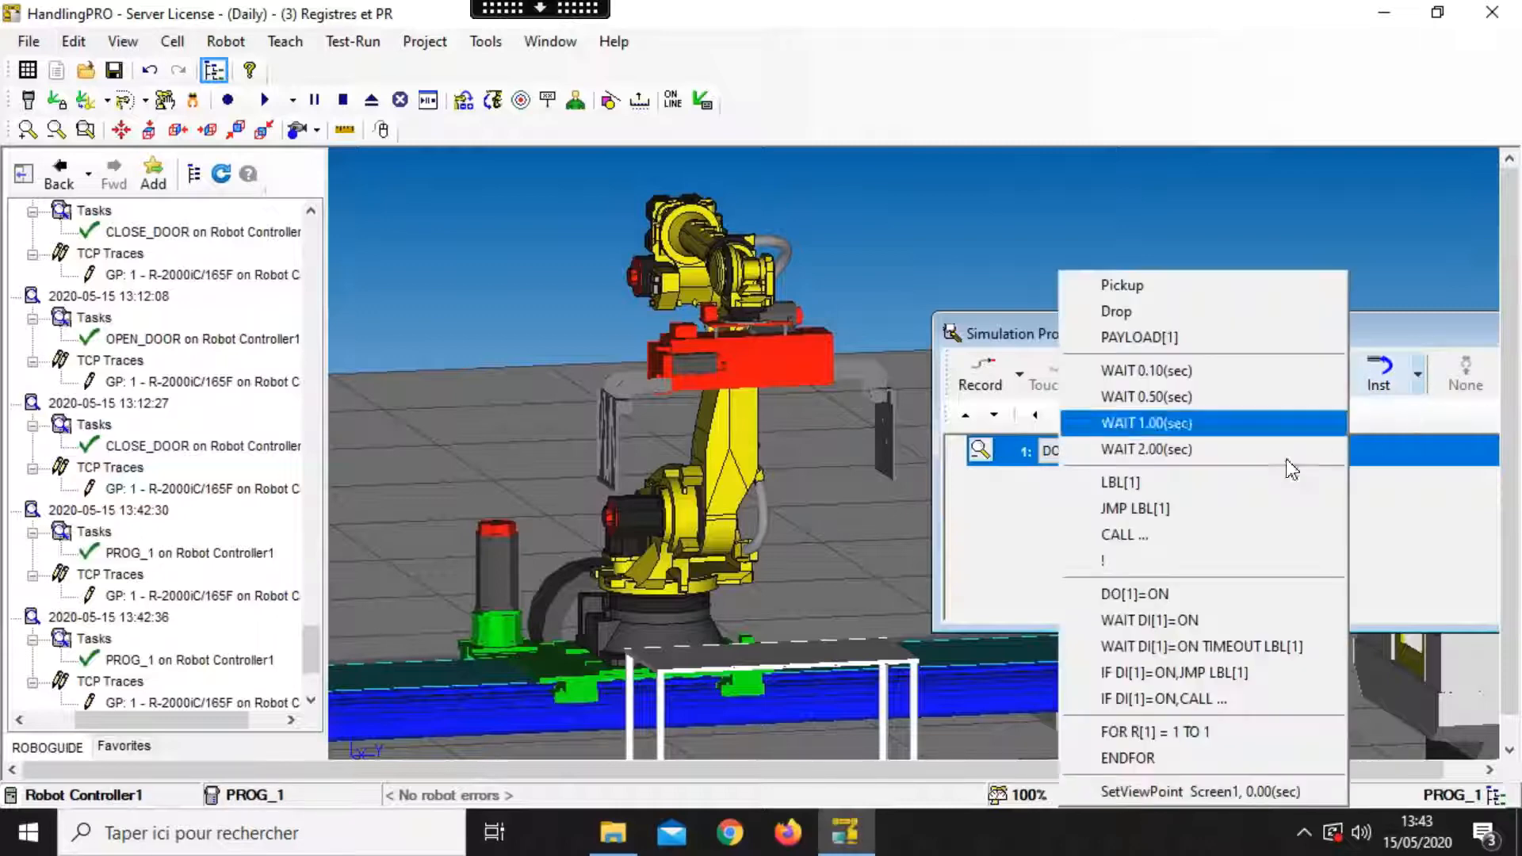
{"action": "left_click", "coordinate": [1167, 448]}
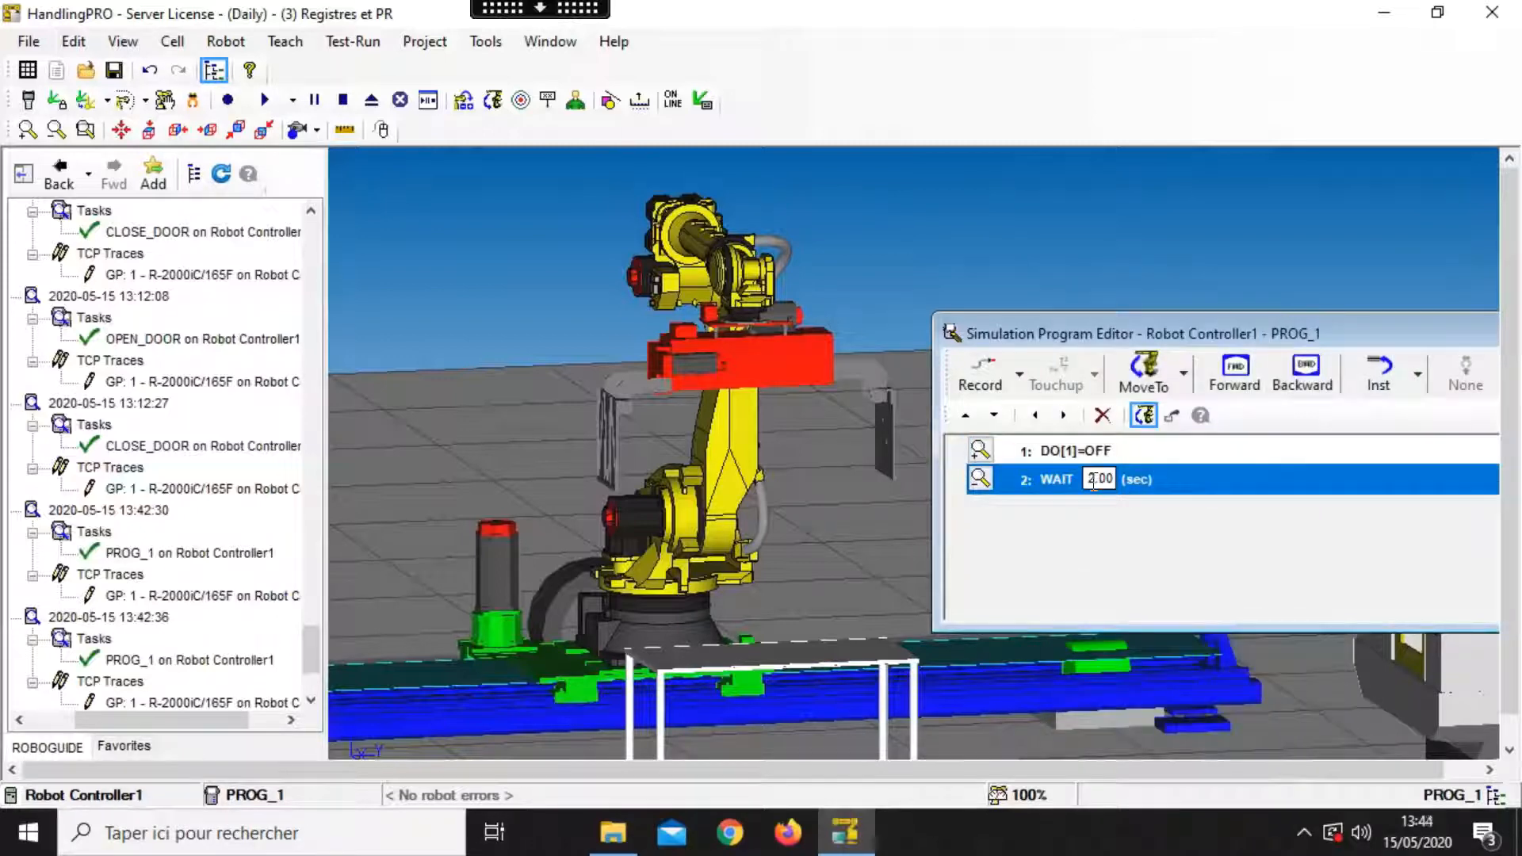
{"action": "left_click", "coordinate": [1093, 480]}
{"action": "type", "text": "4"}
Step: Set line 1 of PROG_1 to DO[1]=ON and run the program with the wait included
{"action": "left_click", "coordinate": [1026, 452]}
{"action": "left_click", "coordinate": [1197, 451]}
{"action": "left_click", "coordinate": [1181, 489]}
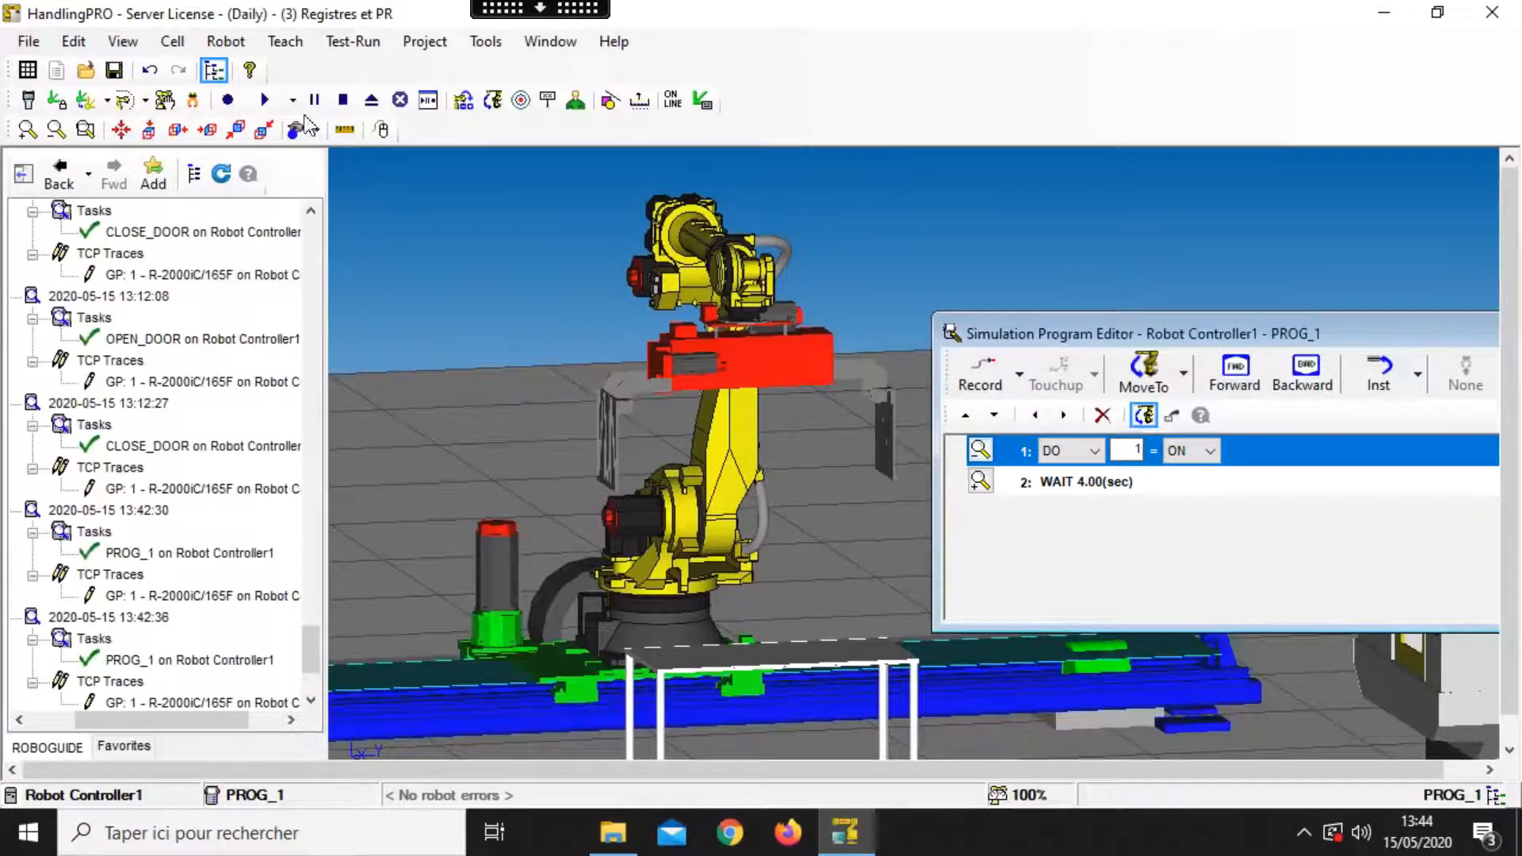
{"action": "left_click", "coordinate": [275, 108]}
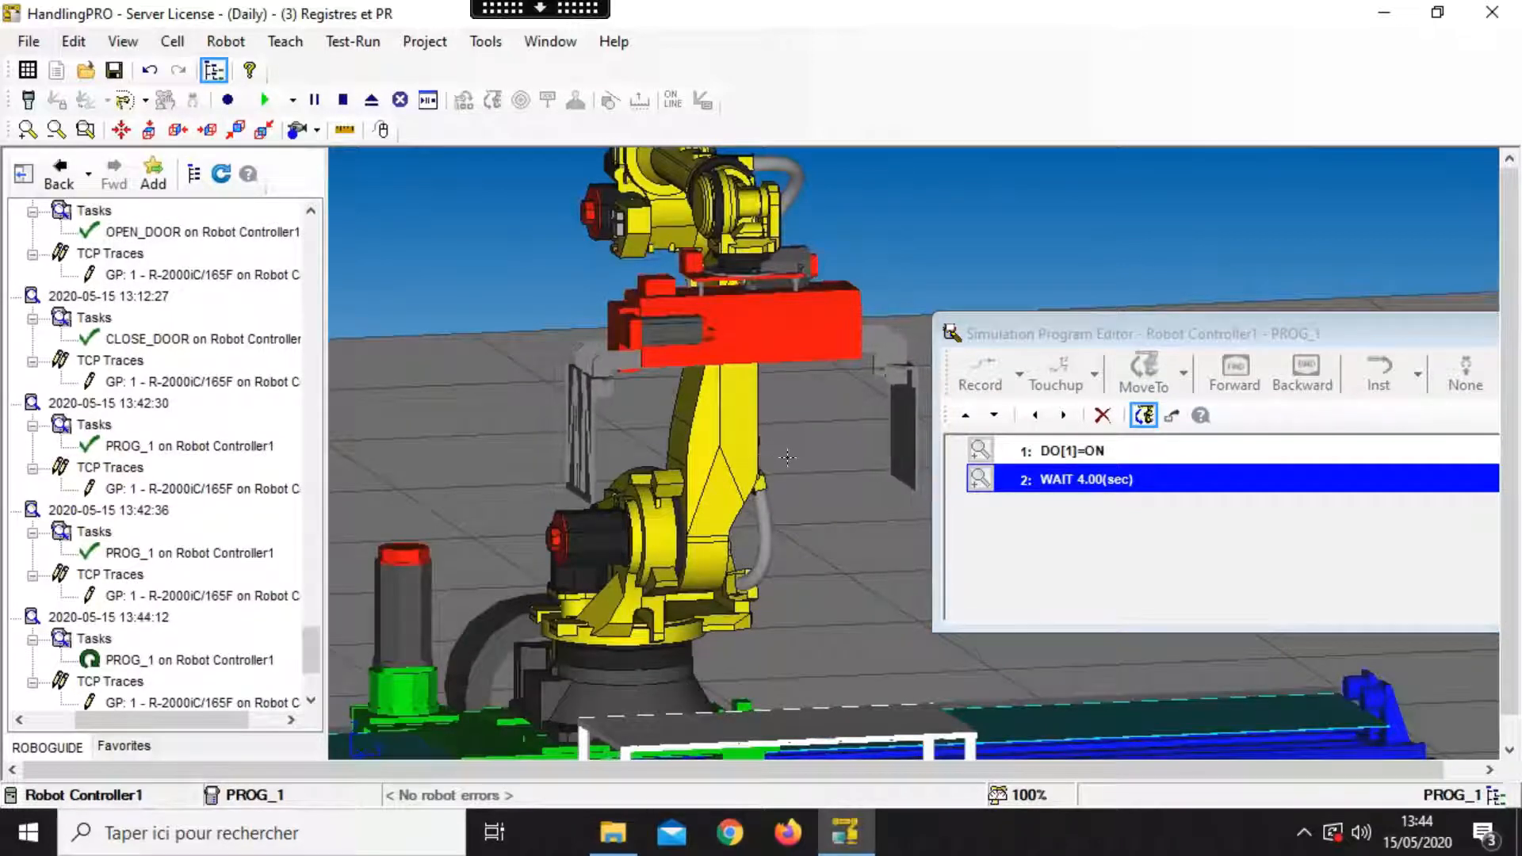
Step: Set line 1 of PROG_1 to DO[1]=OFF and test-run the program
{"action": "left_click", "coordinate": [1193, 450]}
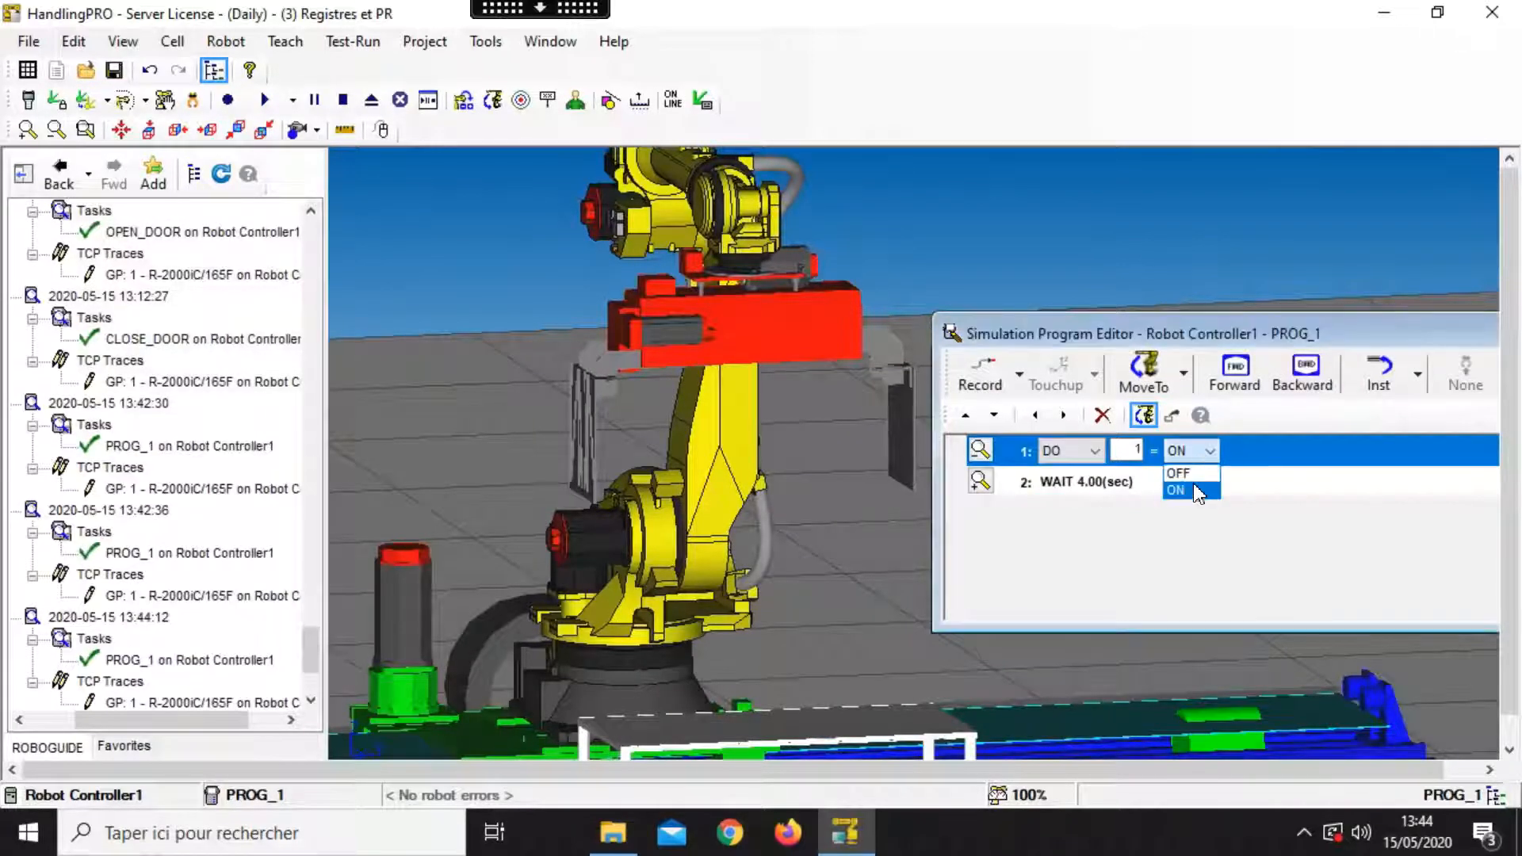
{"action": "left_click", "coordinate": [1183, 470]}
{"action": "left_click", "coordinate": [265, 100]}
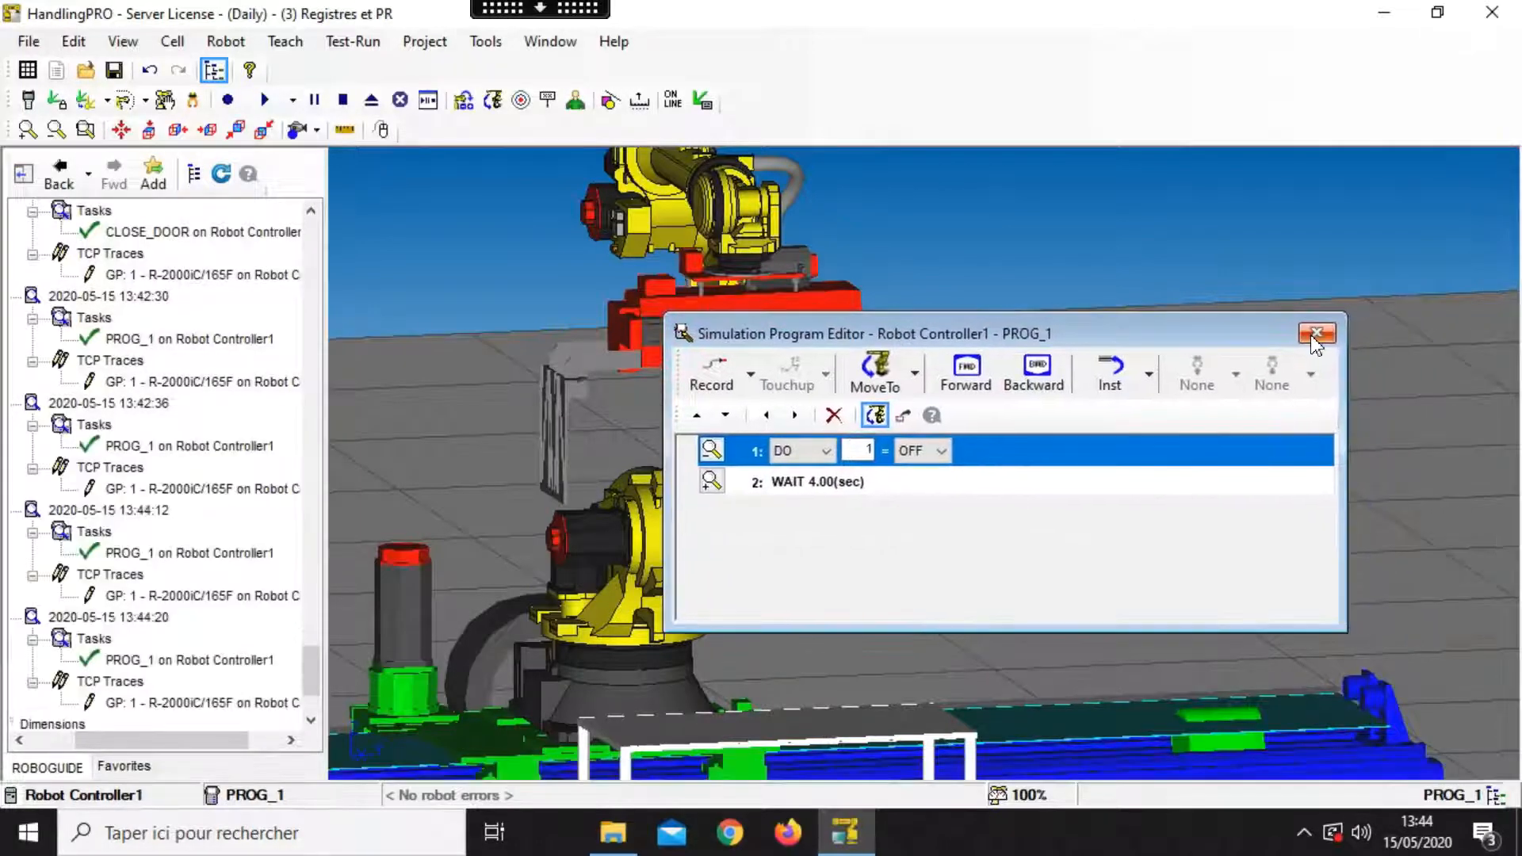
Step: Close the program editor and rename PROG_1 as Ouverture_Pince
{"action": "left_click", "coordinate": [1317, 336]}
{"action": "left_click_drag", "start_coordinate": [309, 672], "coordinate": [326, 233]}
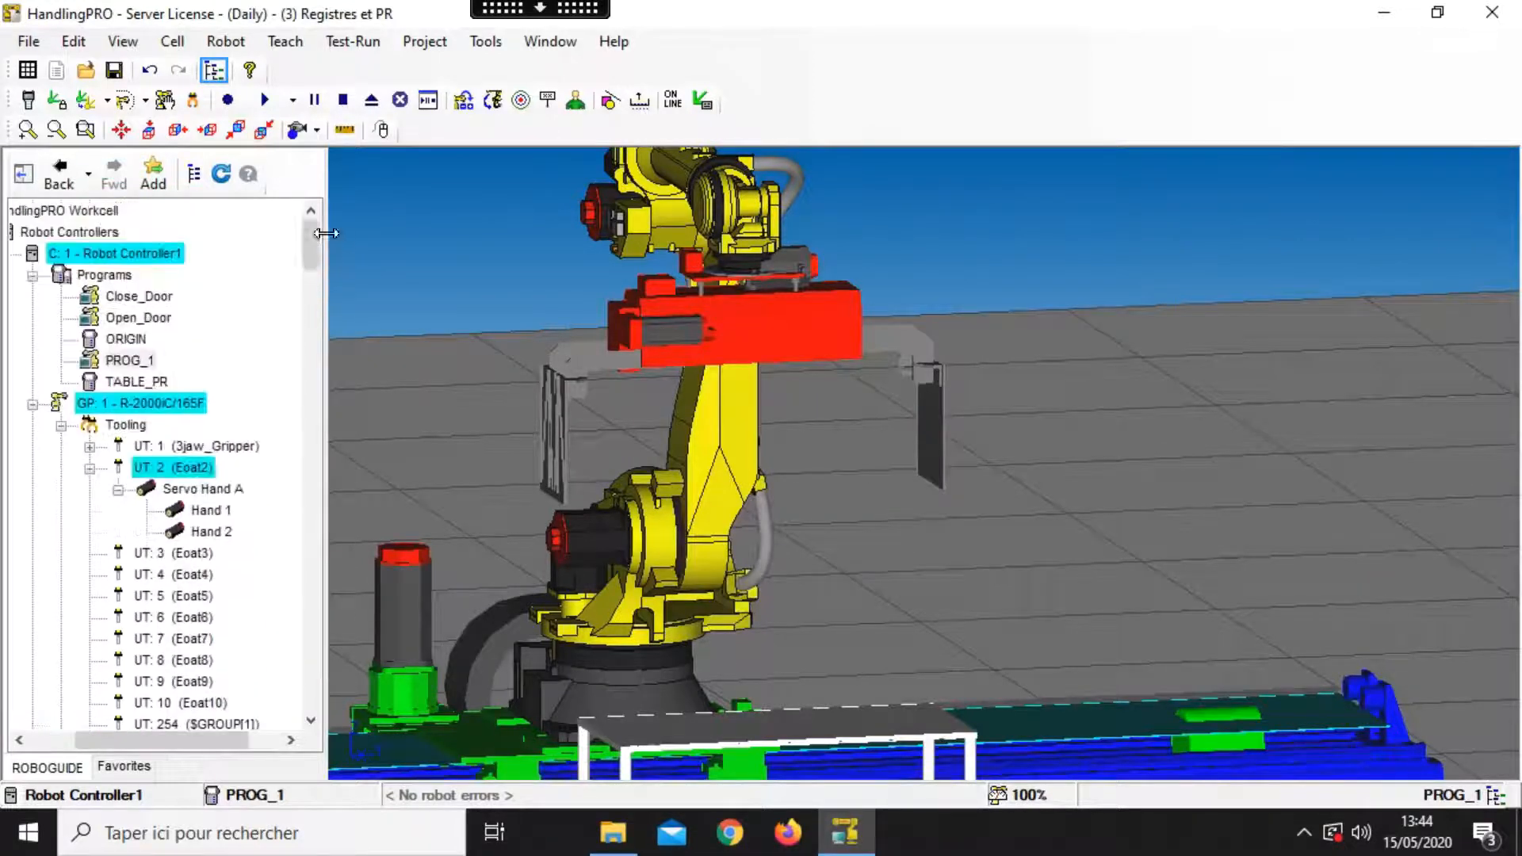
{"action": "right_click", "coordinate": [133, 363]}
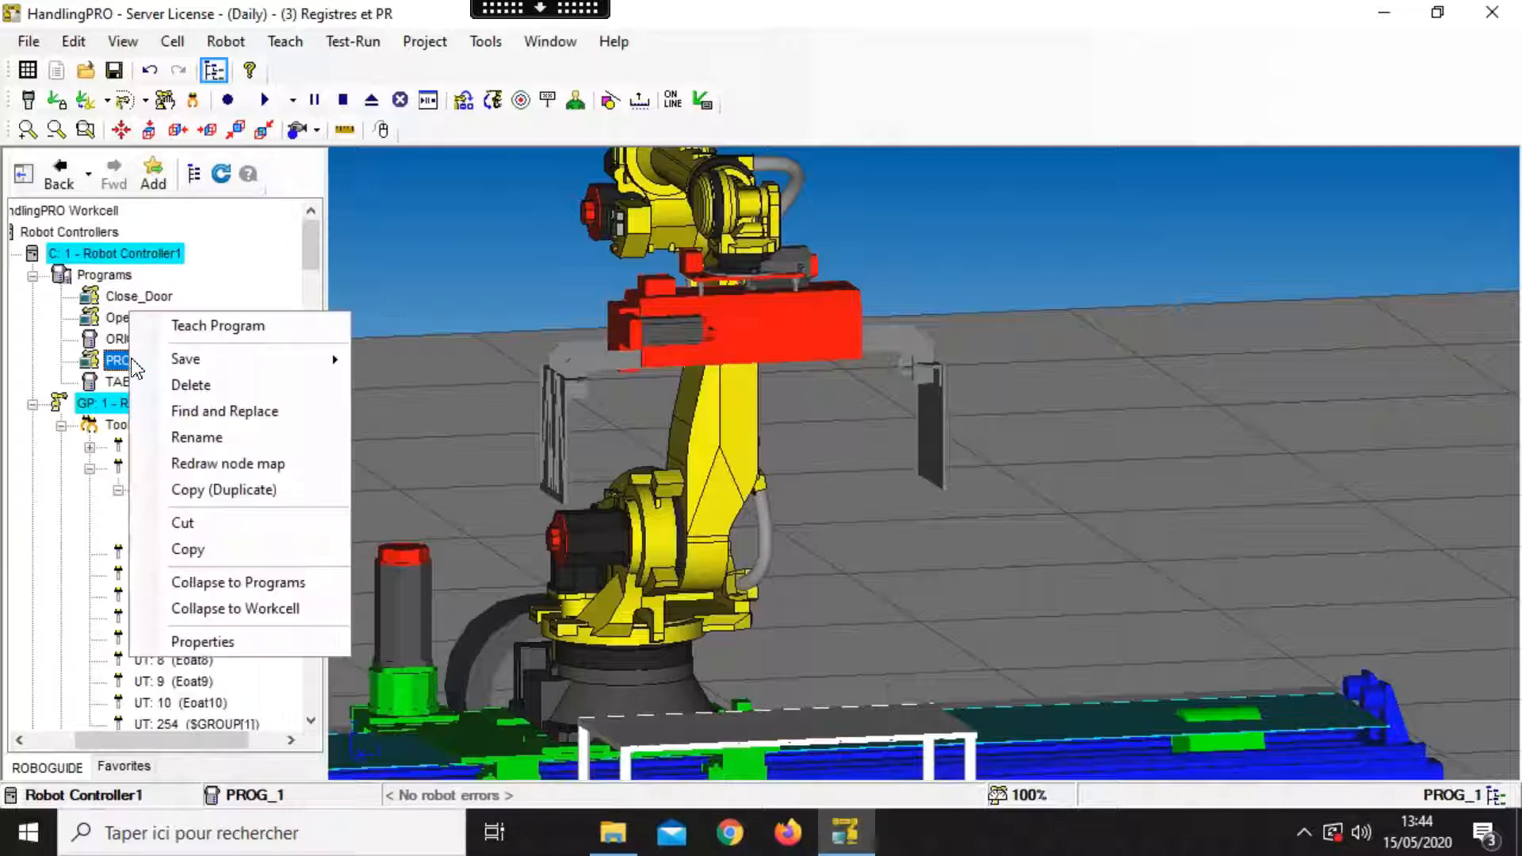
{"action": "left_click", "coordinate": [196, 438]}
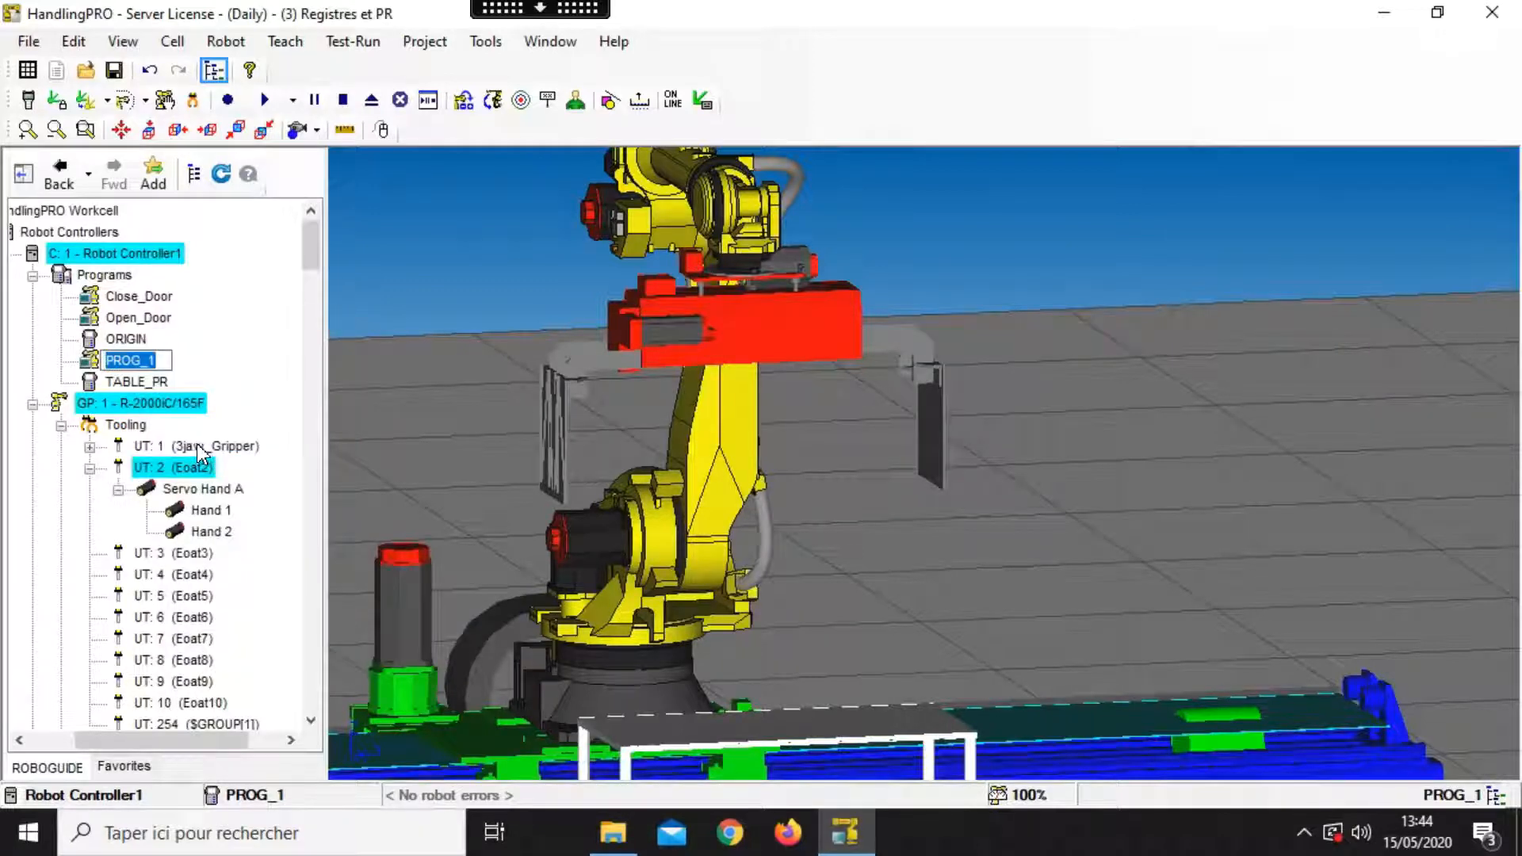
{"action": "type", "text": "Ouverture"}
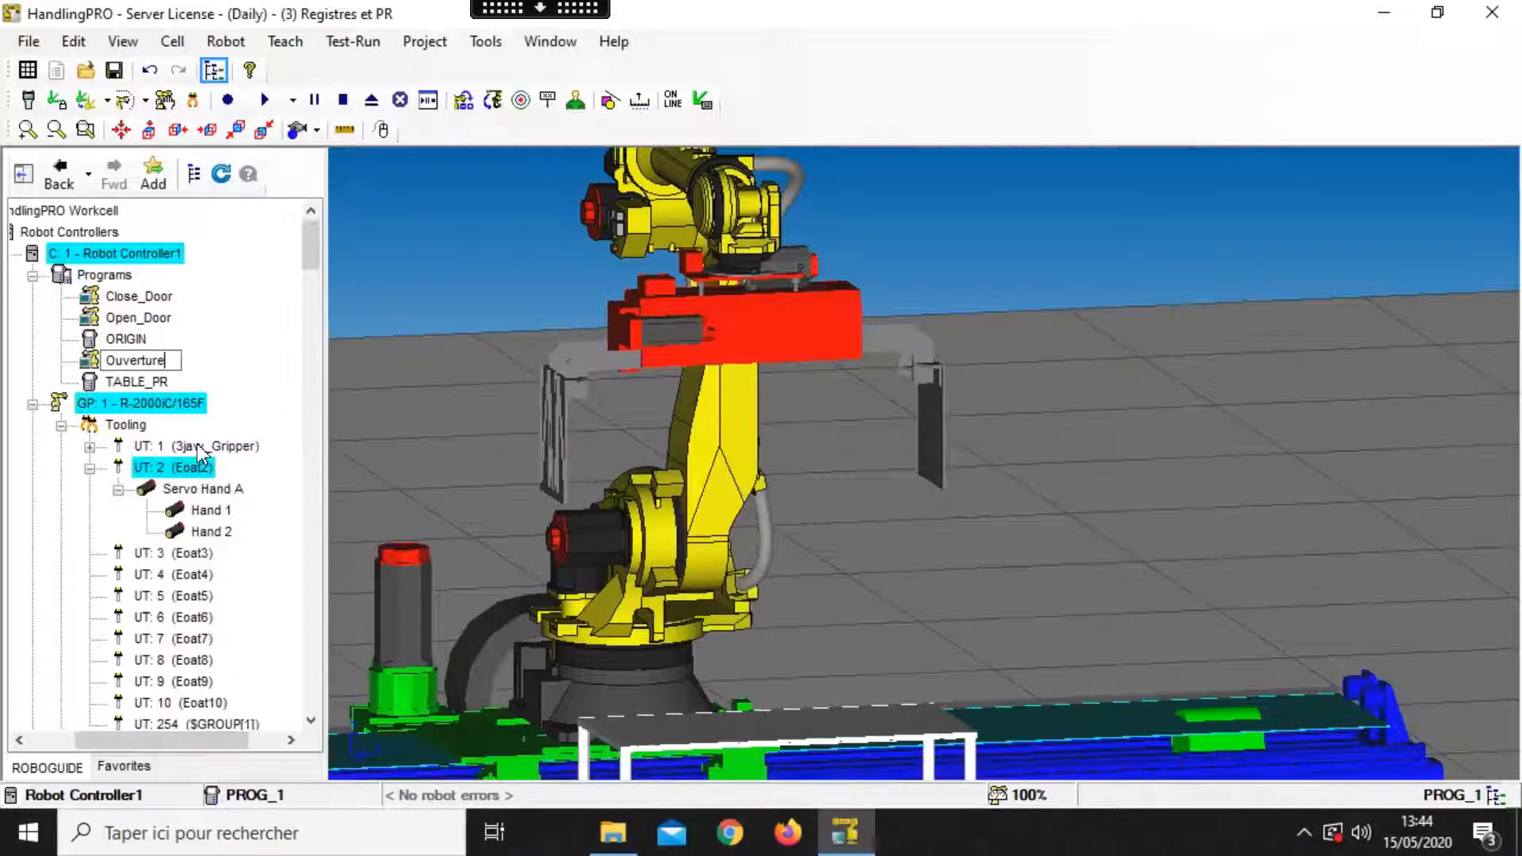
{"action": "type", "text": "_Pince"}
{"action": "key", "text": "Return"}
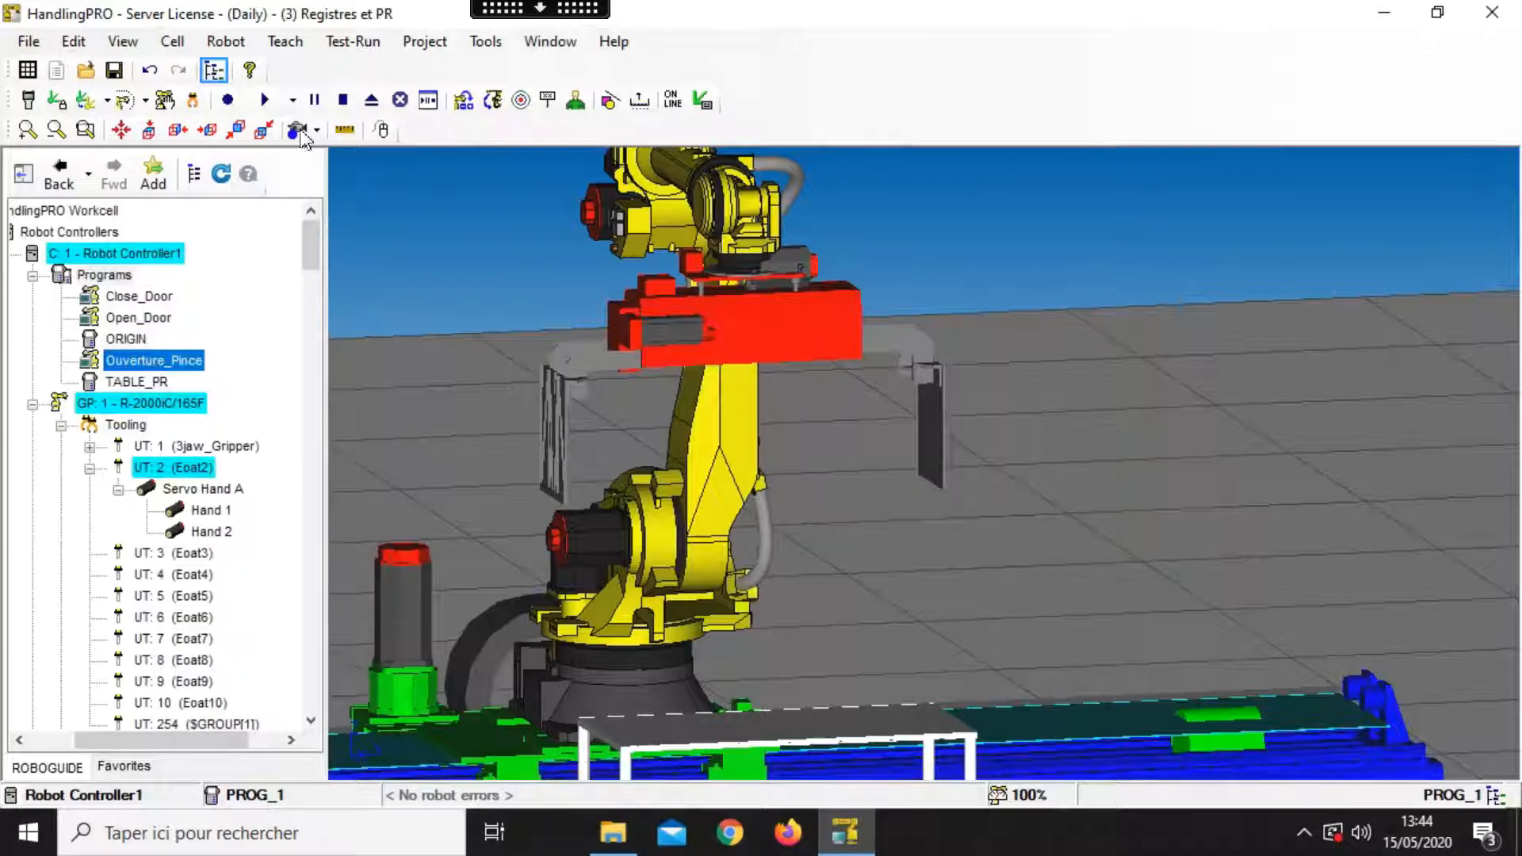
Step: Create a new simulation program named Fermeture_pince
{"action": "left_click", "coordinate": [284, 41]}
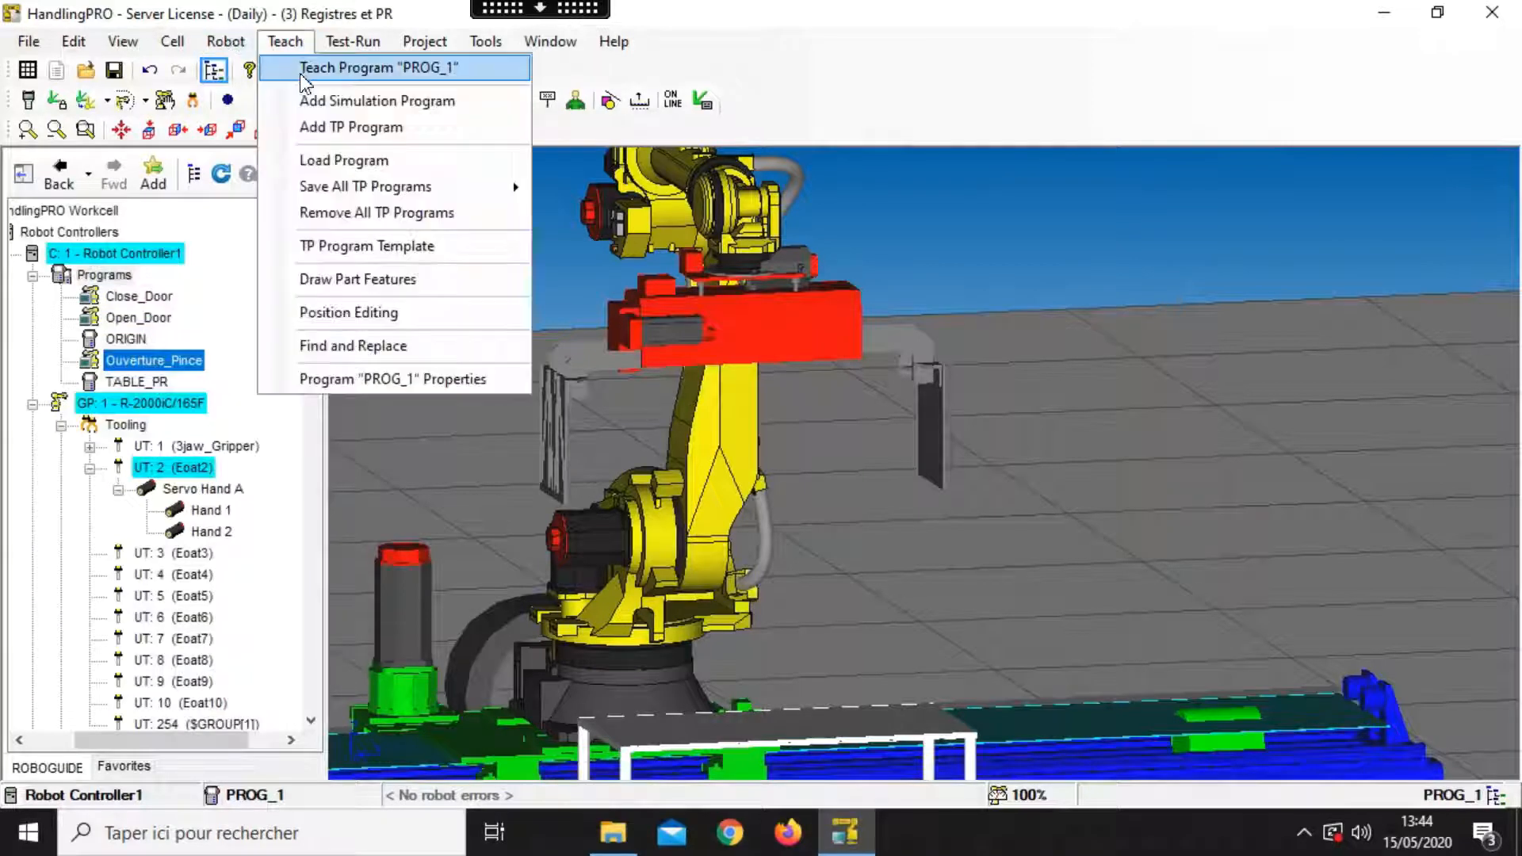
{"action": "left_click", "coordinate": [325, 101]}
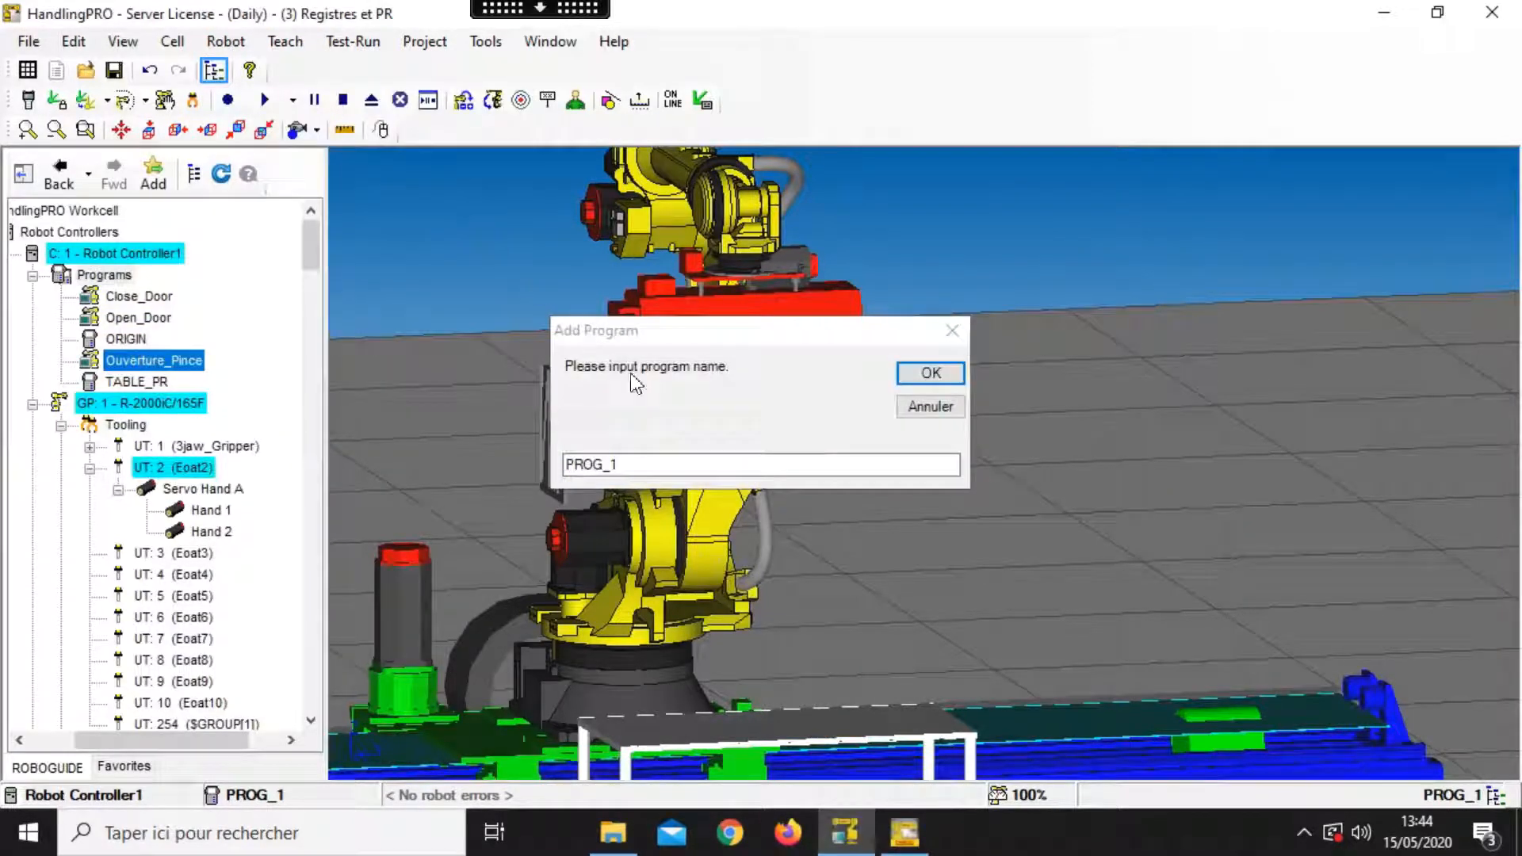
{"action": "type", "text": "Fermeture_pince"}
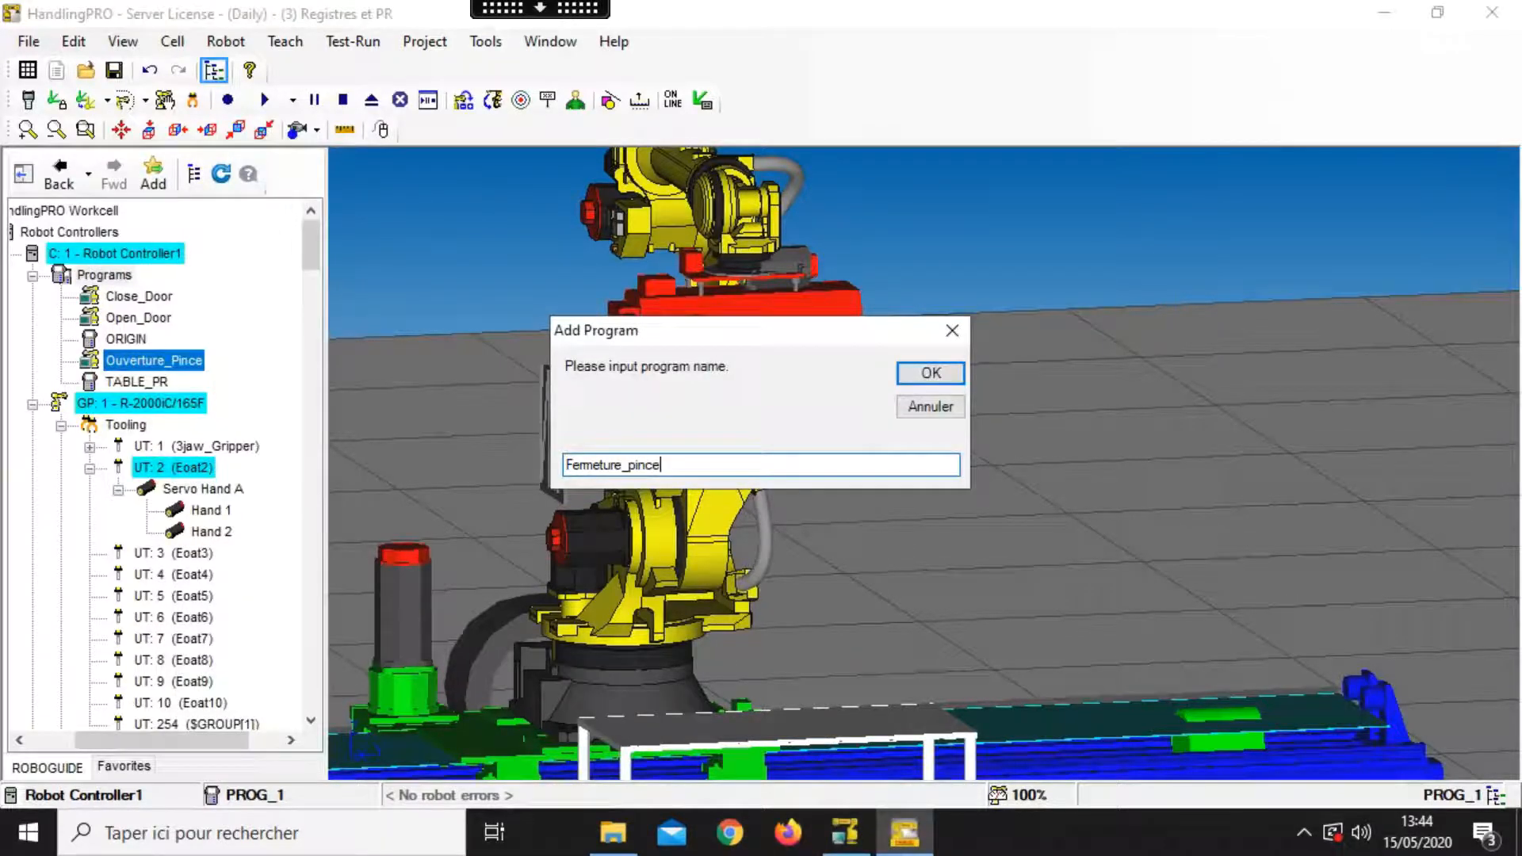
{"action": "key", "text": "Return"}
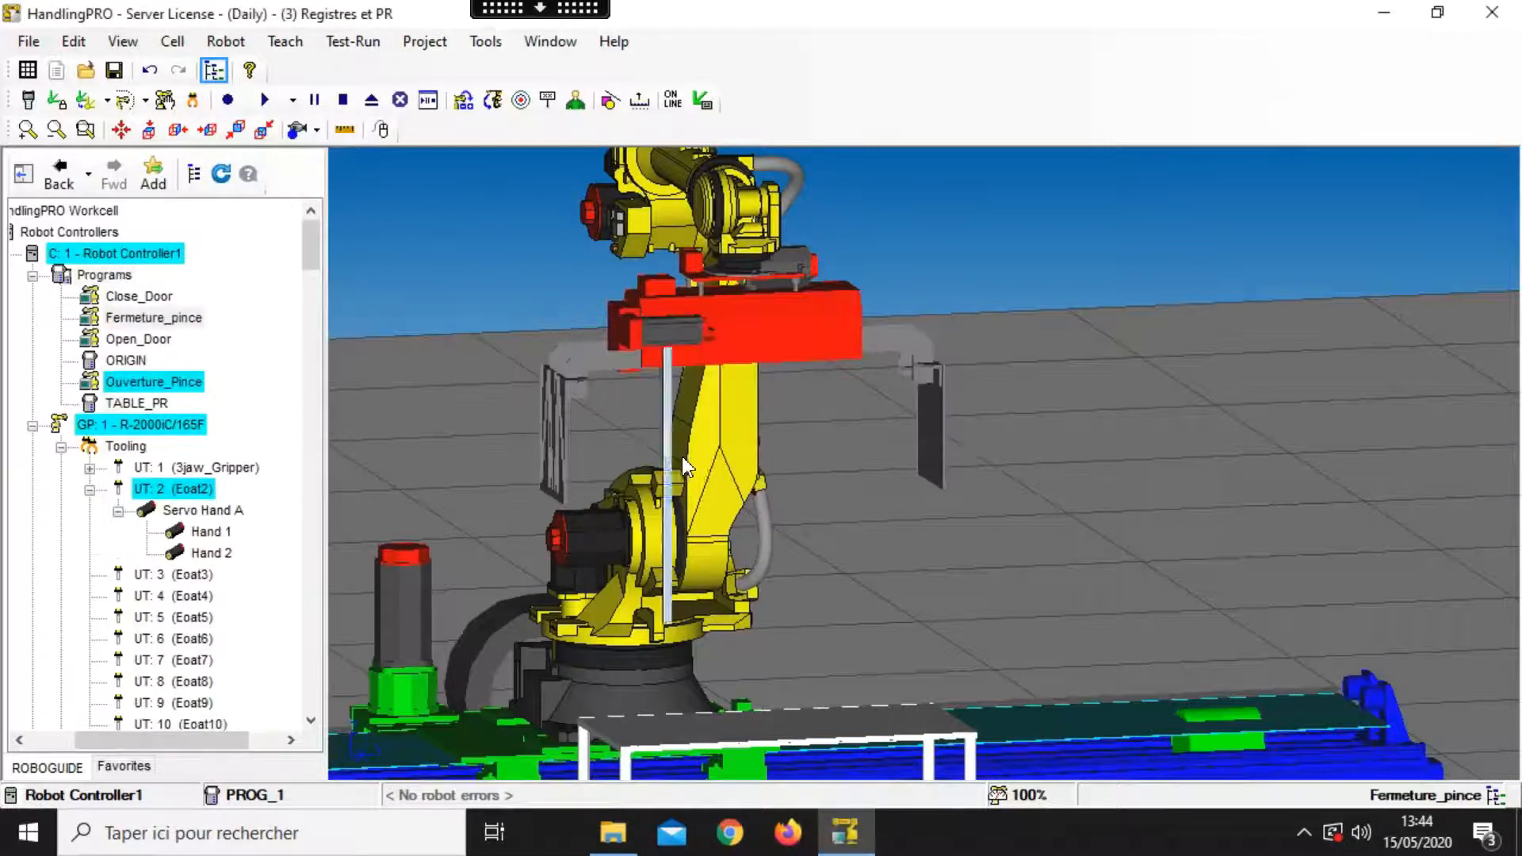
Step: Add DO[1]=ON and WAIT 4.00(sec) instructions to Fermeture_pince, and close the program editor
{"action": "left_click", "coordinate": [1148, 378]}
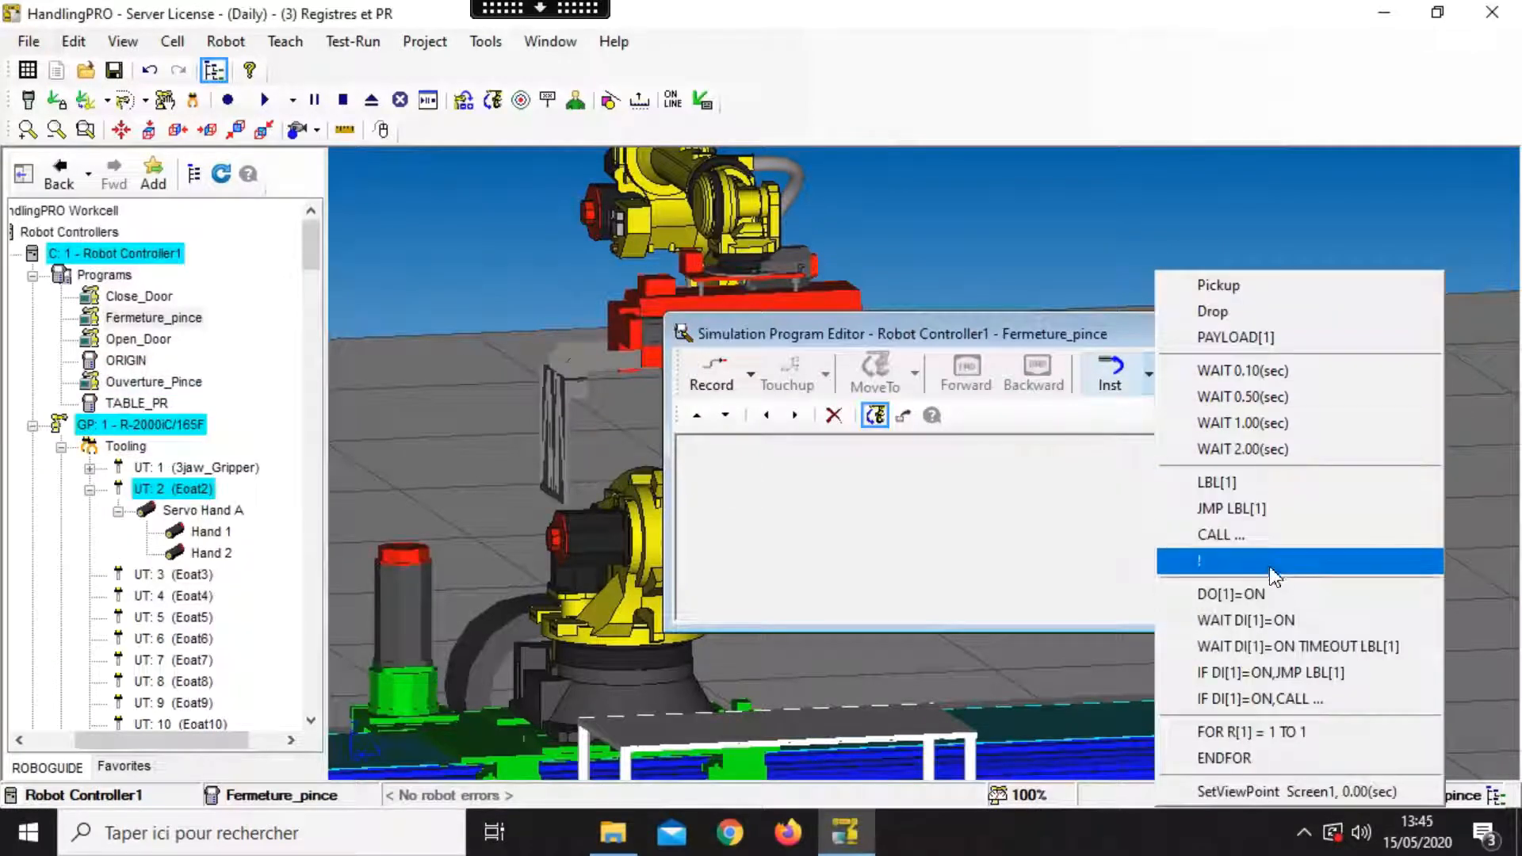
{"action": "left_click", "coordinate": [1276, 595]}
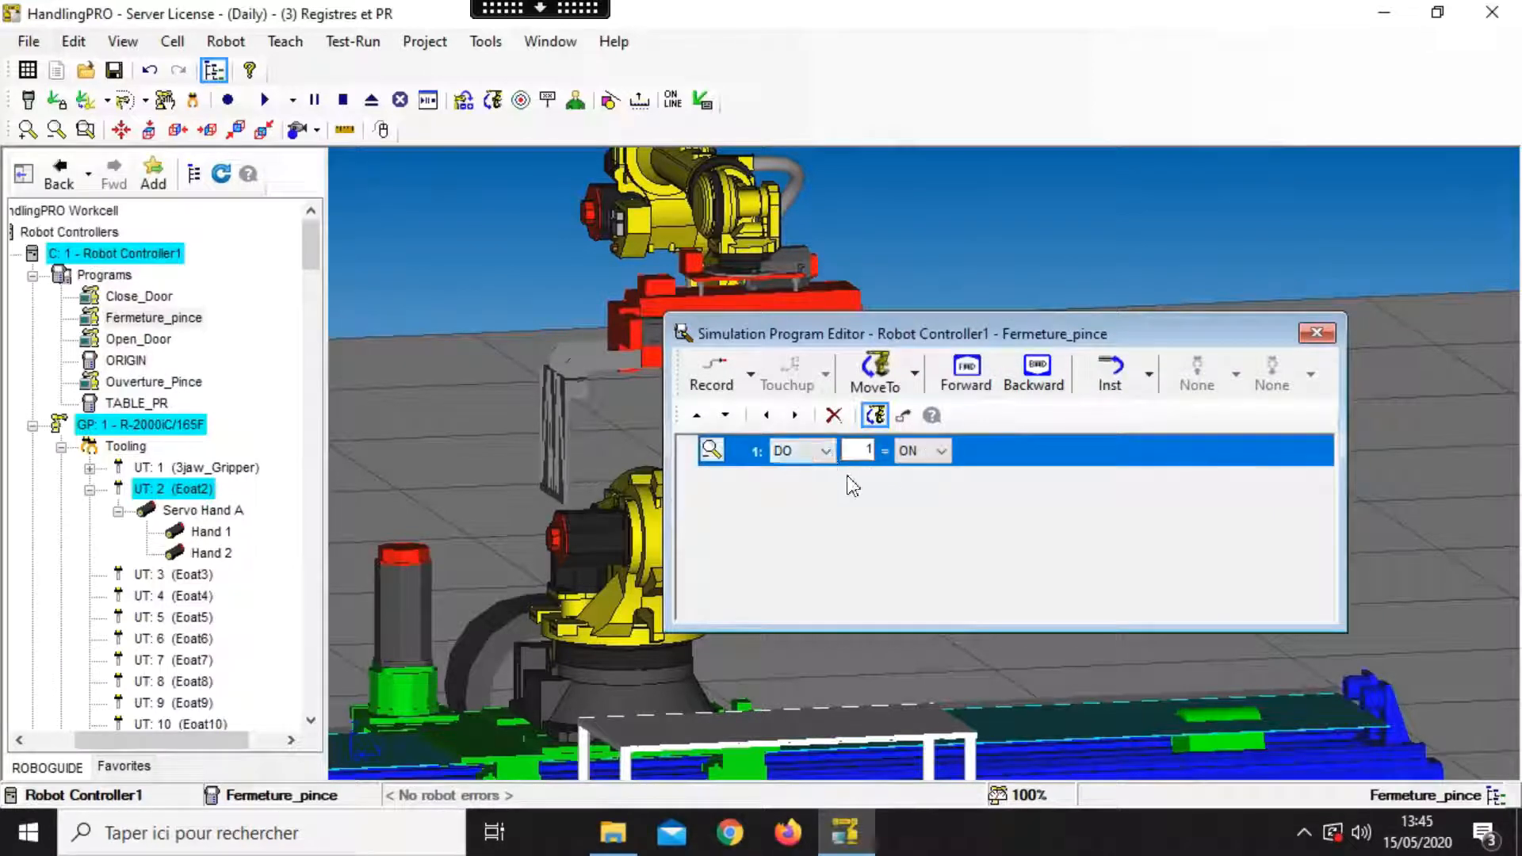
{"action": "left_click", "coordinate": [1156, 376]}
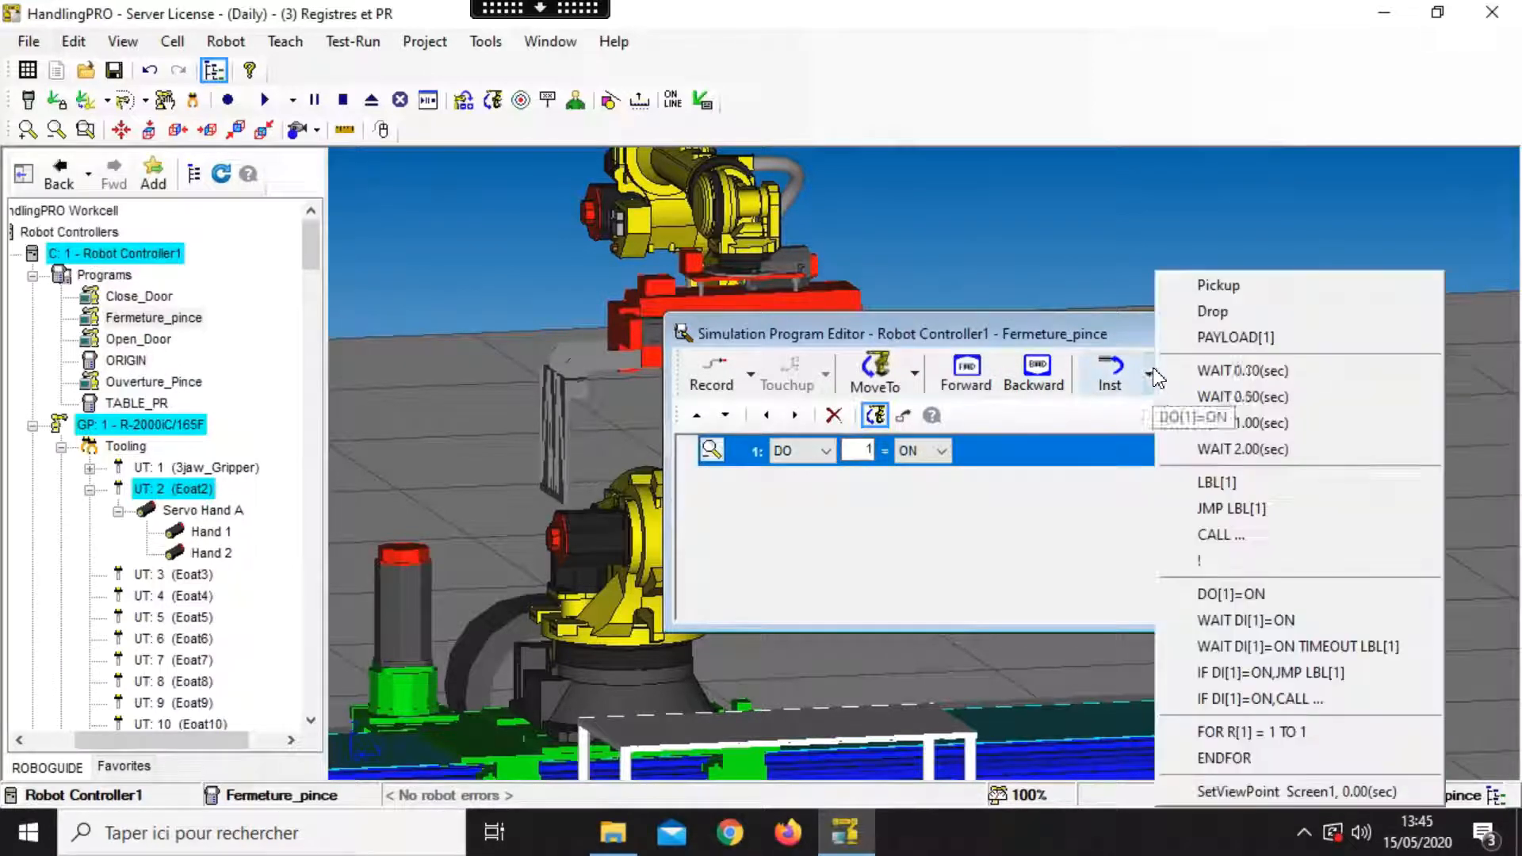
{"action": "left_click", "coordinate": [1225, 445]}
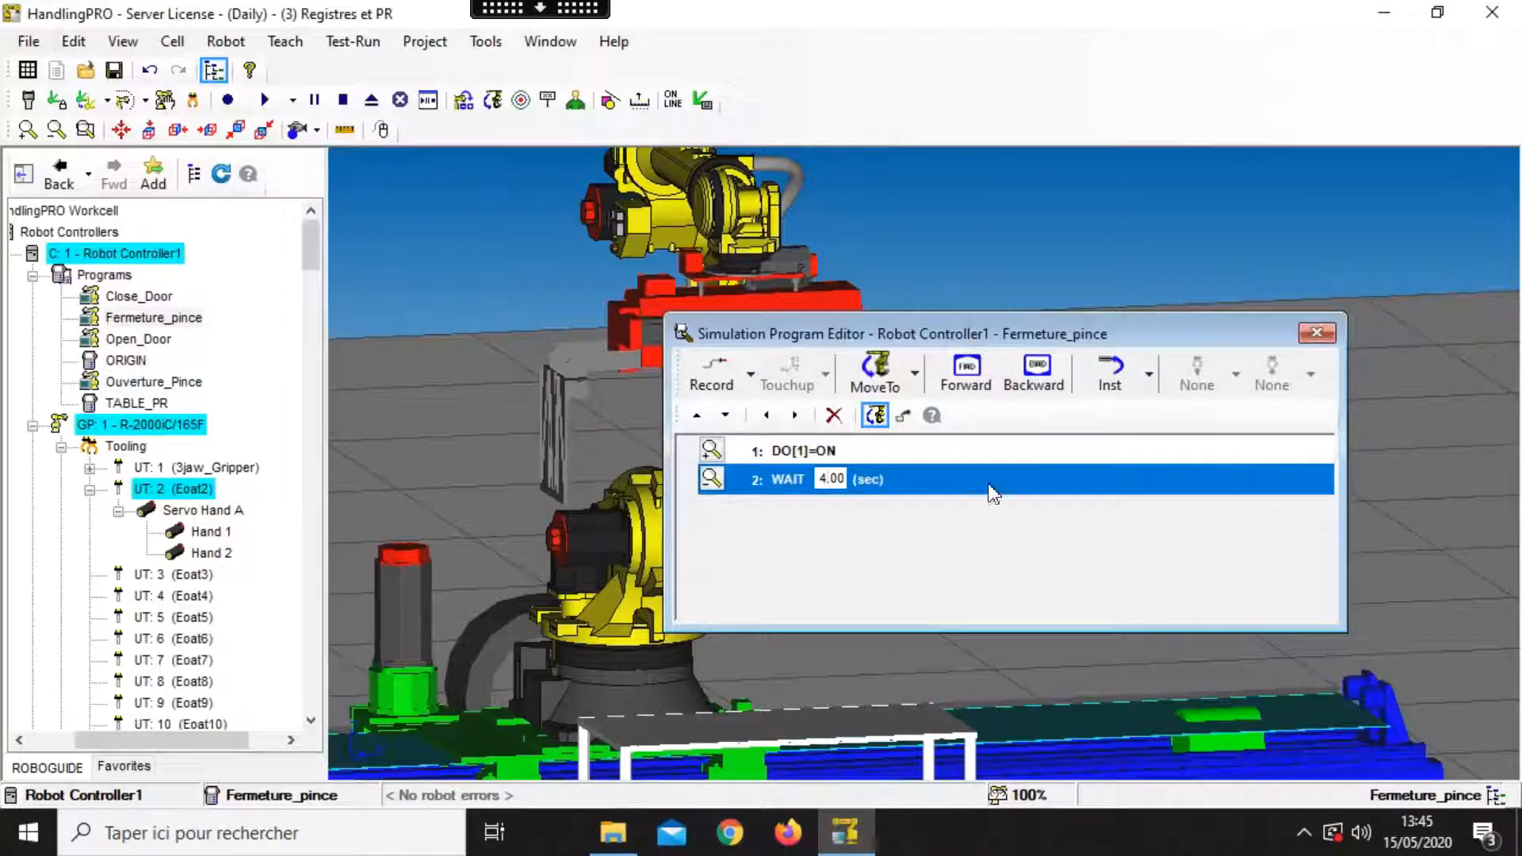
{"action": "left_click", "coordinate": [1317, 333]}
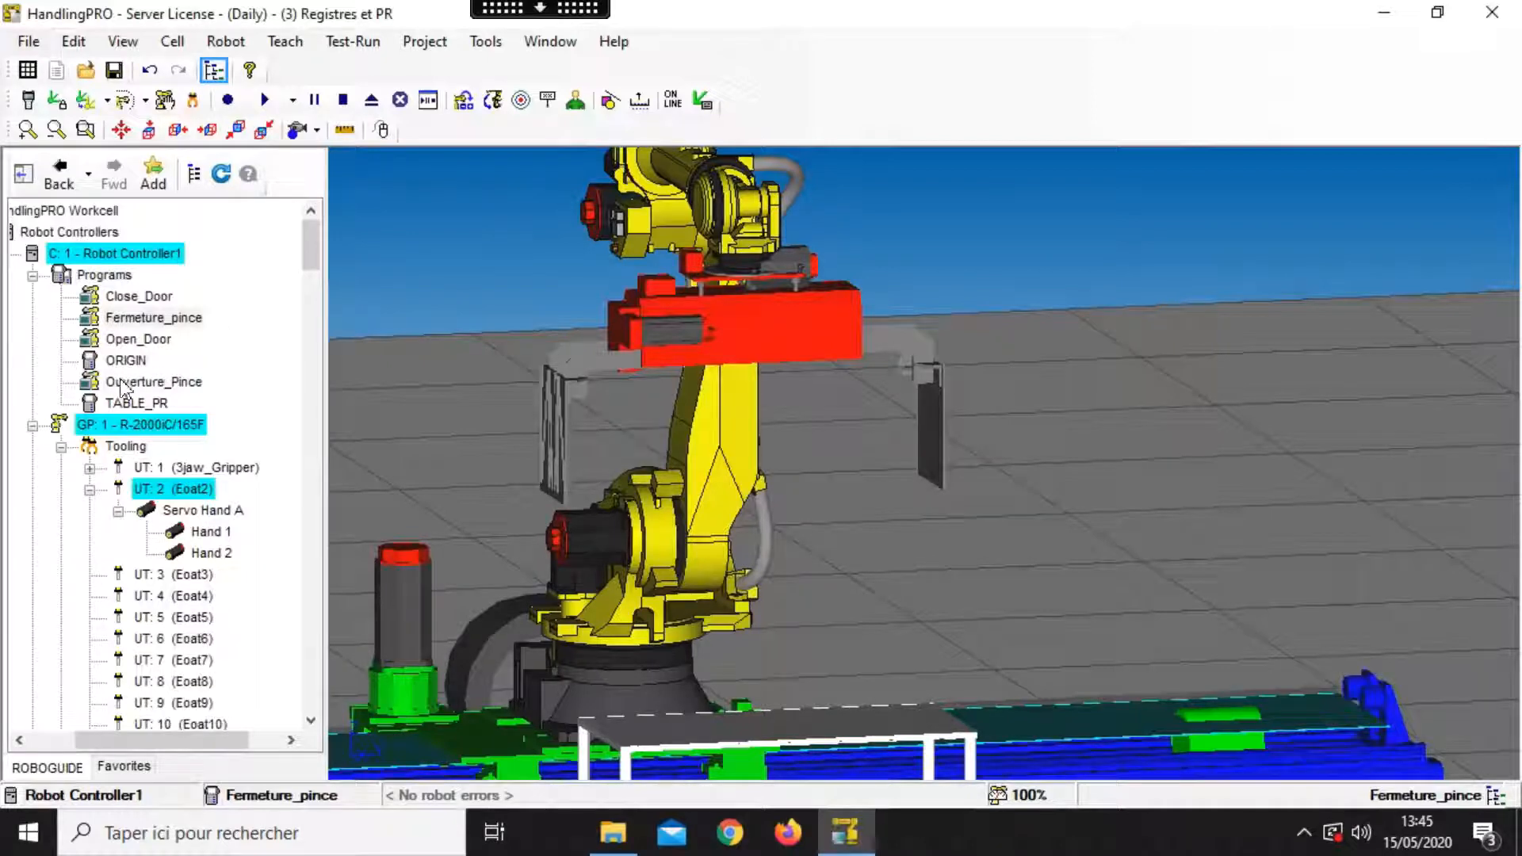
Step: Run the Fermeture_pince program, followed by Ouverture_Pince, to test closing and opening the gripper
{"action": "left_click", "coordinate": [119, 318]}
{"action": "left_click", "coordinate": [265, 99]}
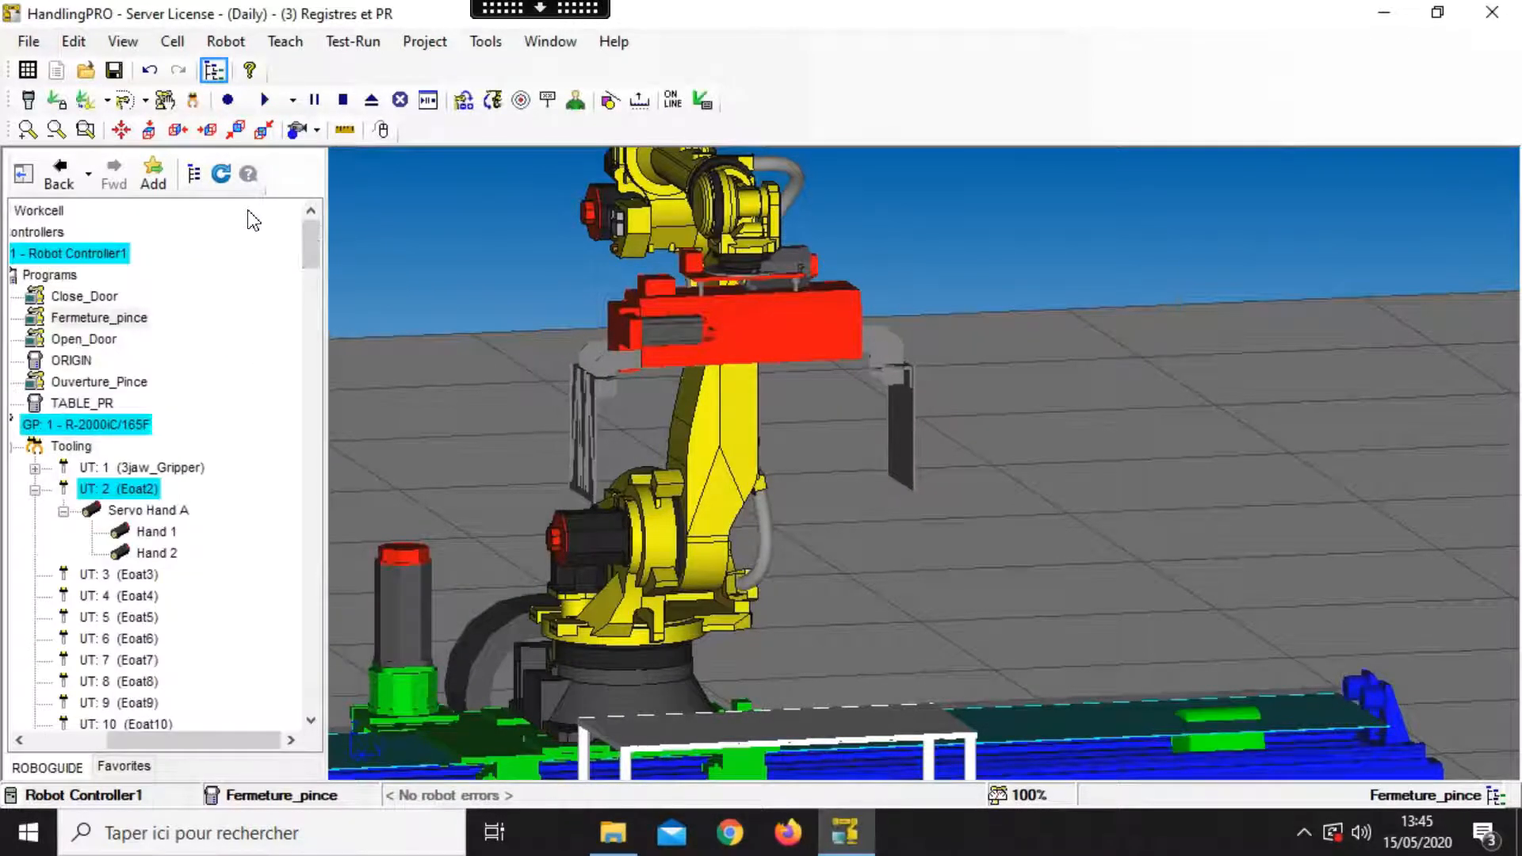
{"action": "left_click", "coordinate": [94, 341]}
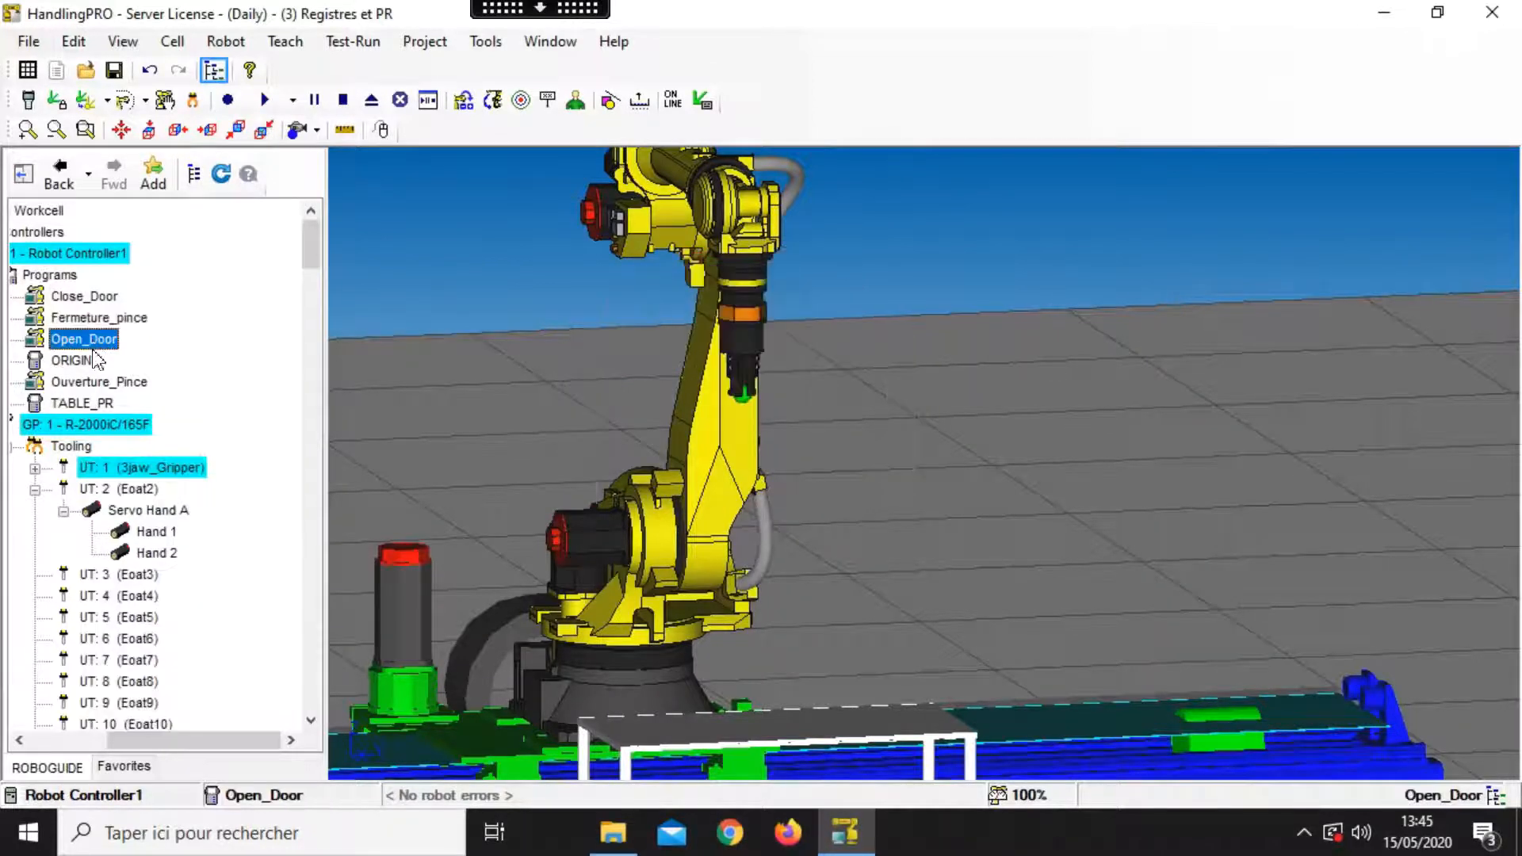
{"action": "left_click", "coordinate": [103, 383]}
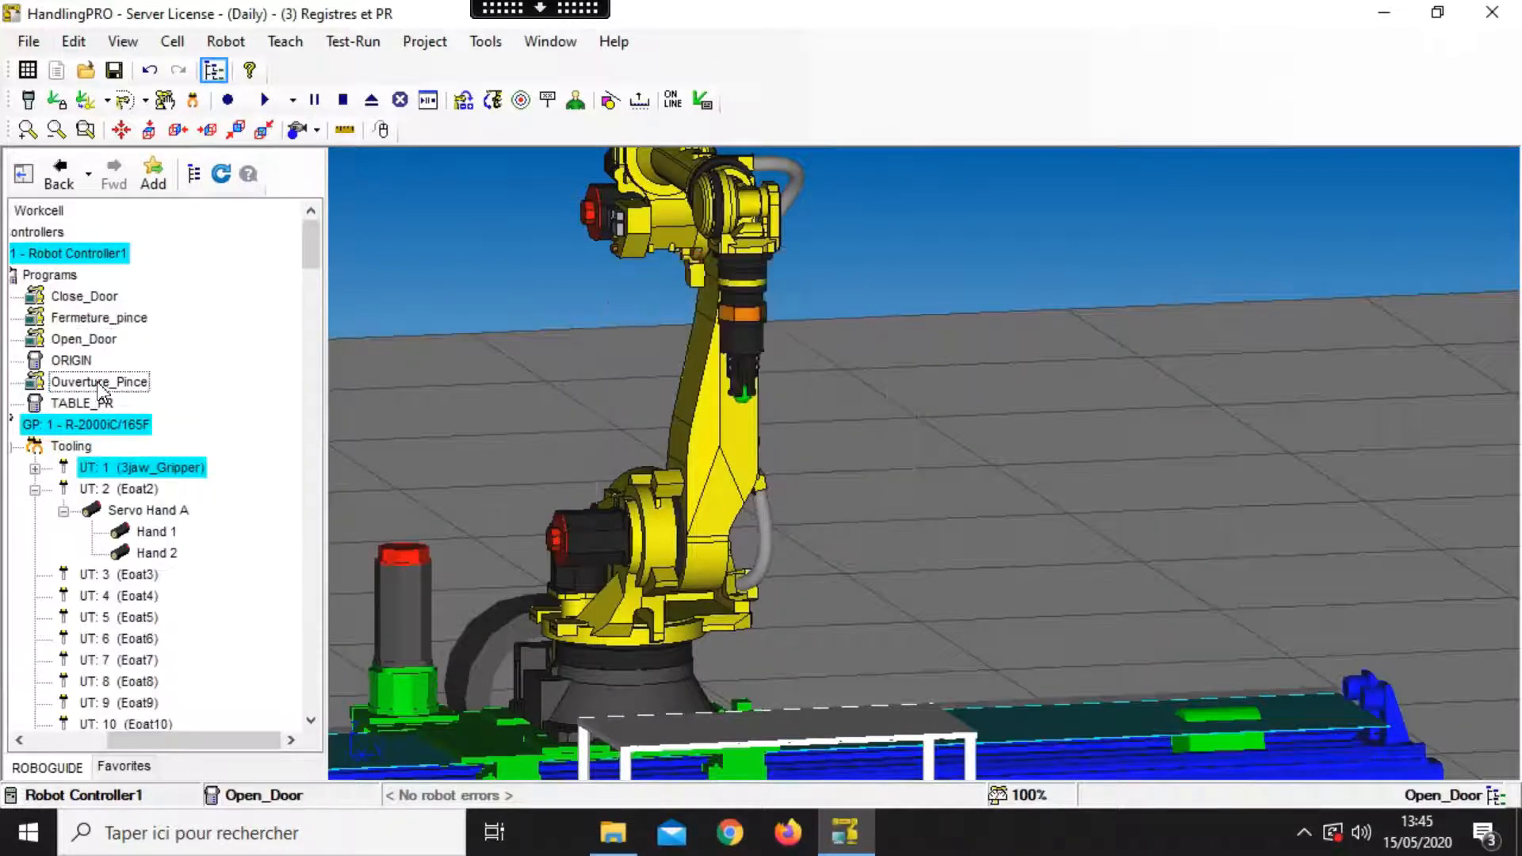
{"action": "left_click", "coordinate": [264, 99]}
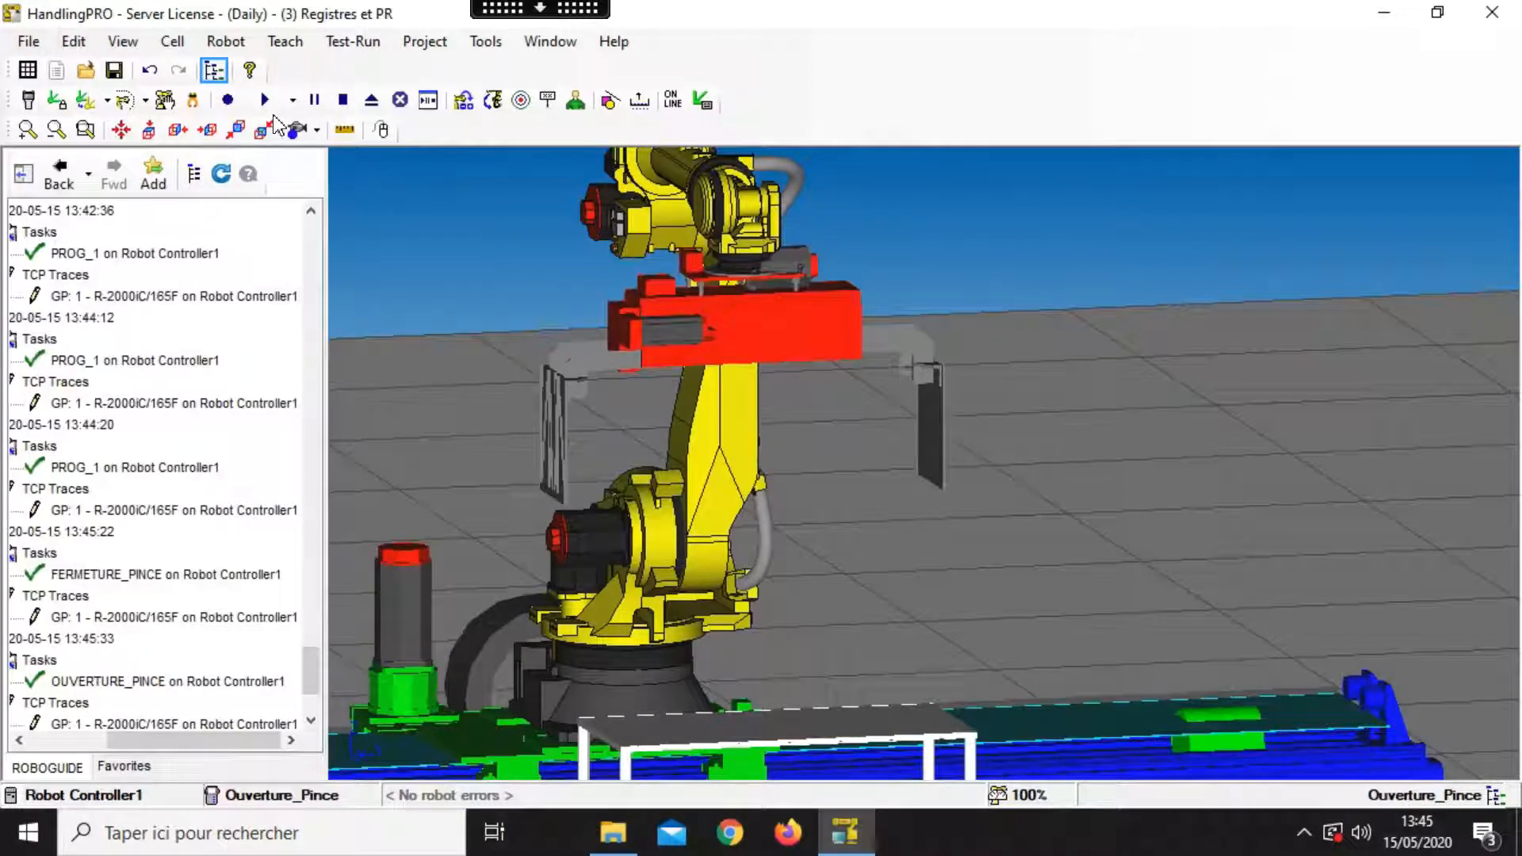
{"action": "scroll", "coordinate": [1039, 511], "scroll_direction": "up", "scroll_amount": 5}
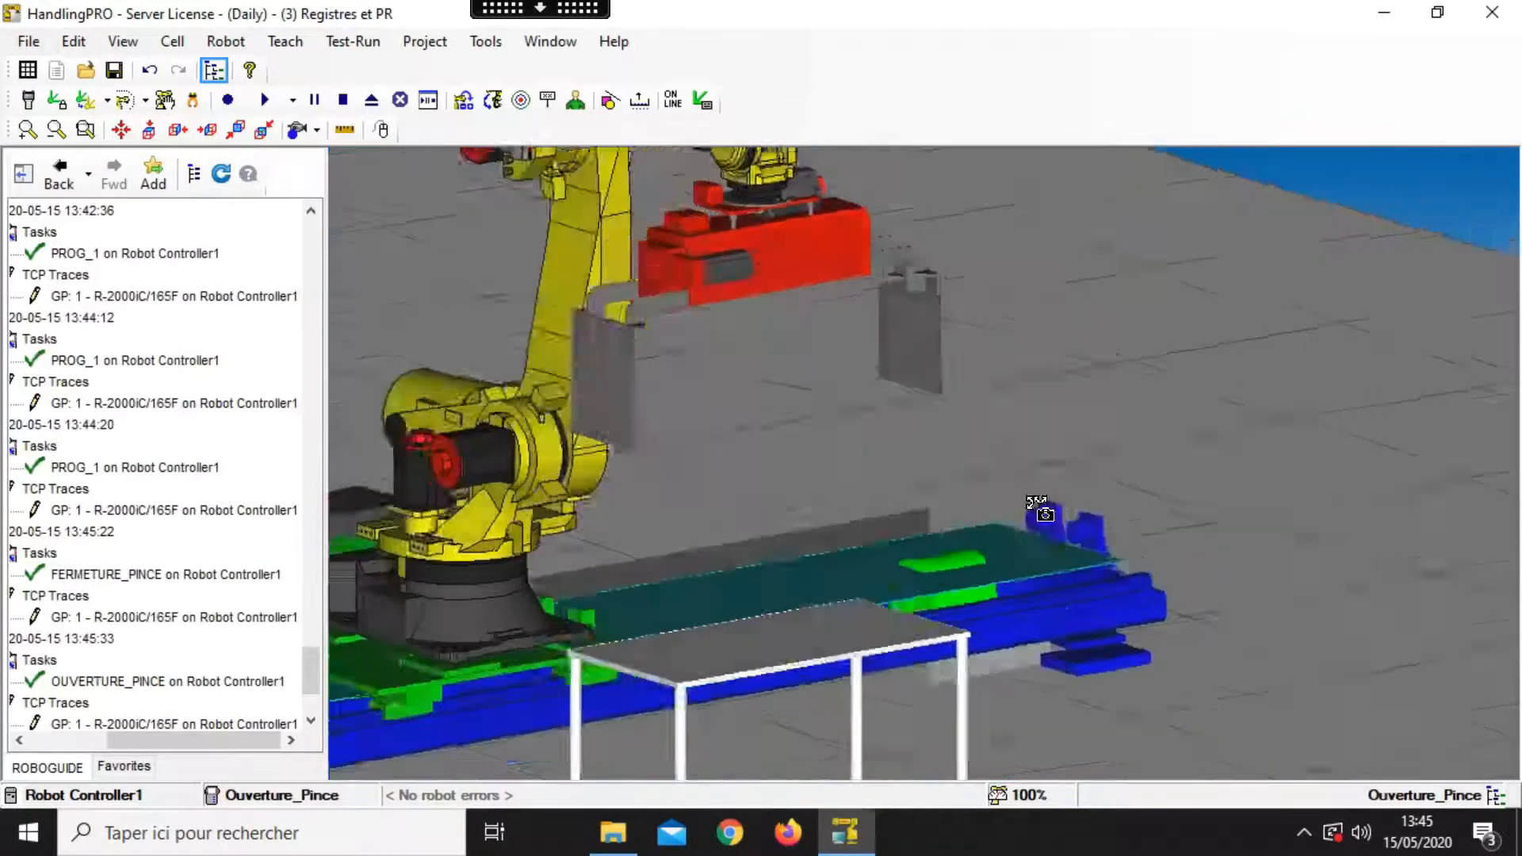
{"action": "scroll", "coordinate": [1040, 497], "scroll_direction": "down", "scroll_amount": 6}
{"action": "scroll", "coordinate": [1138, 554], "scroll_direction": "up", "scroll_amount": 6}
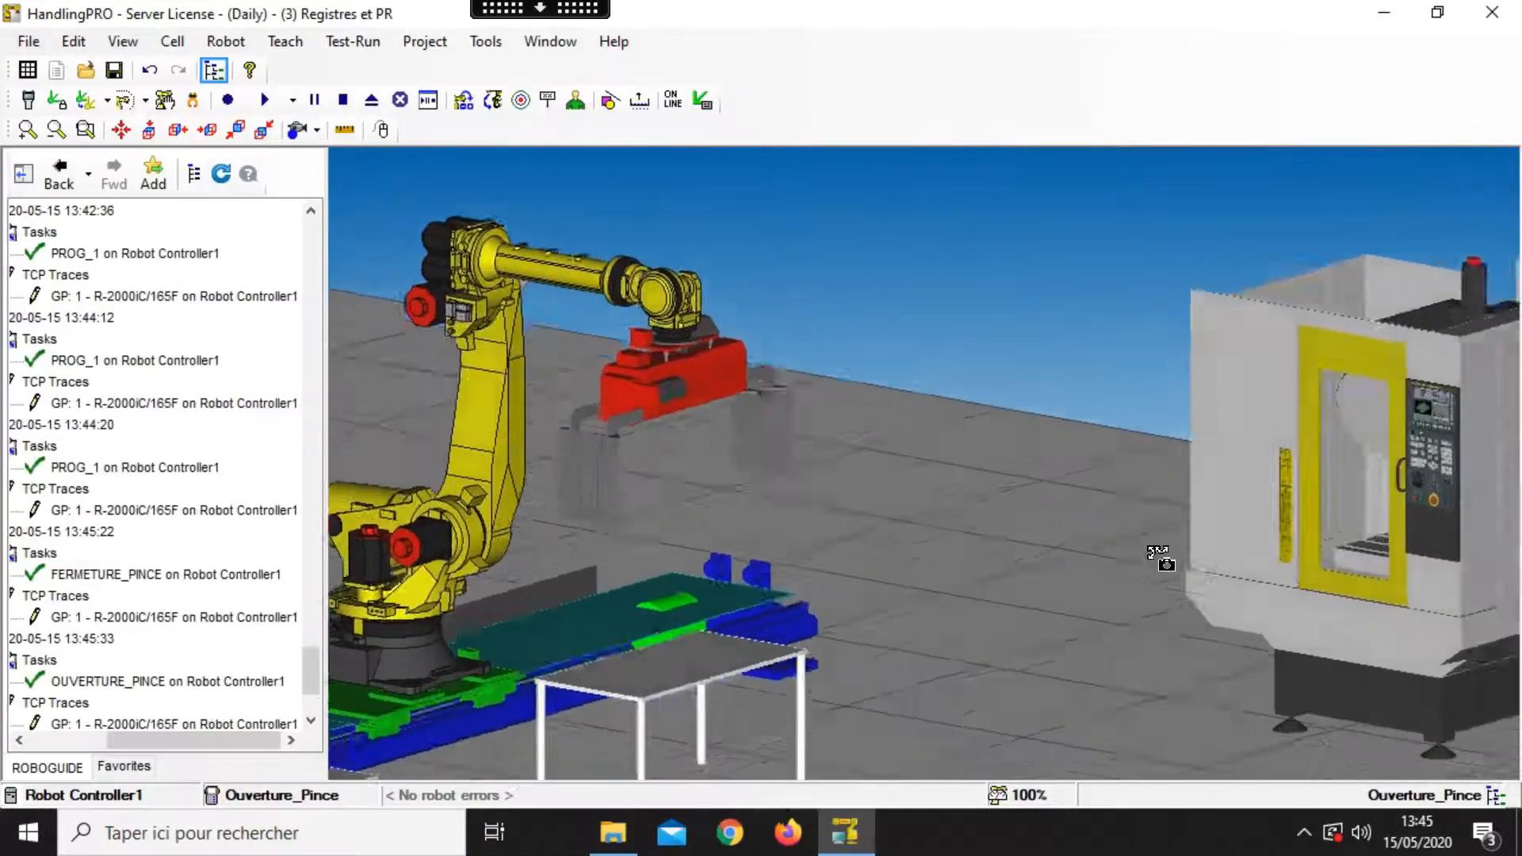
{"action": "right_click_drag", "start_coordinate": [1203, 553], "coordinate": [1076, 607]}
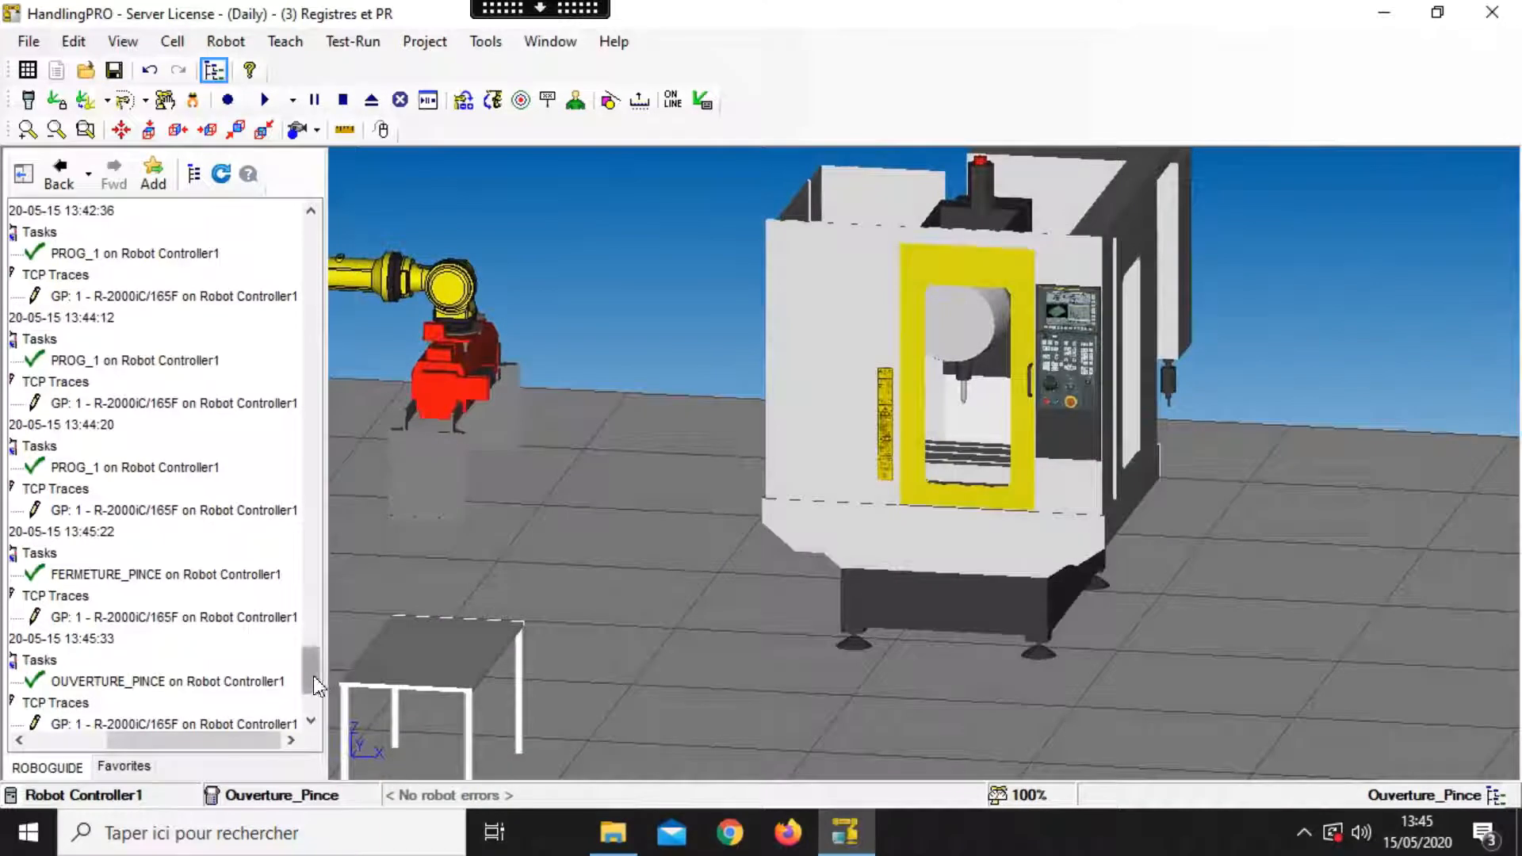
{"action": "left_click_drag", "start_coordinate": [313, 675], "coordinate": [286, 245]}
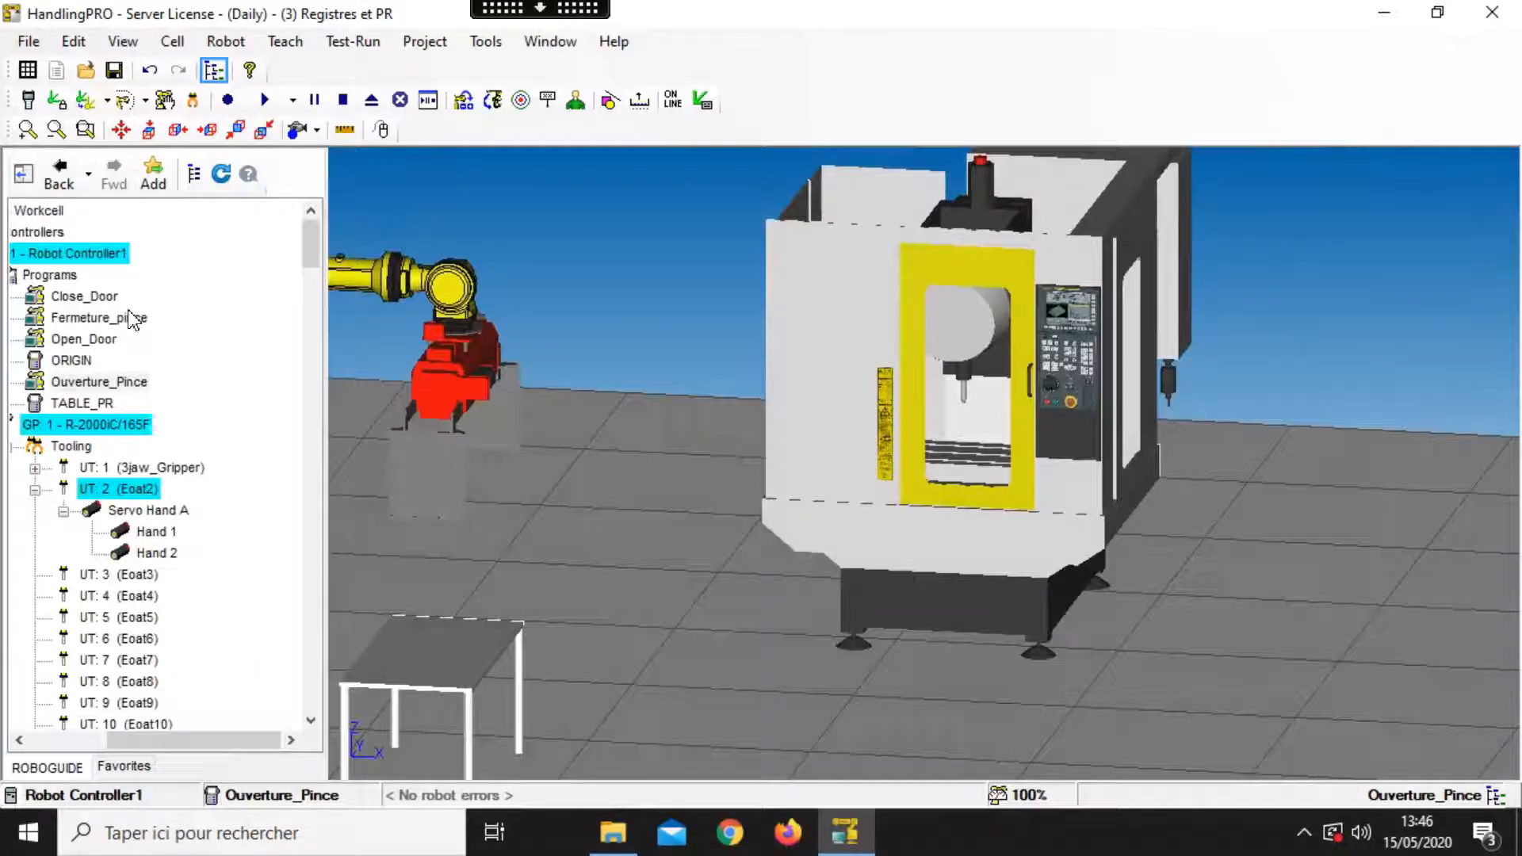
Step: Run the Open_Door program, followed by Close_Door, to test the machine door's movement
{"action": "left_click", "coordinate": [82, 341]}
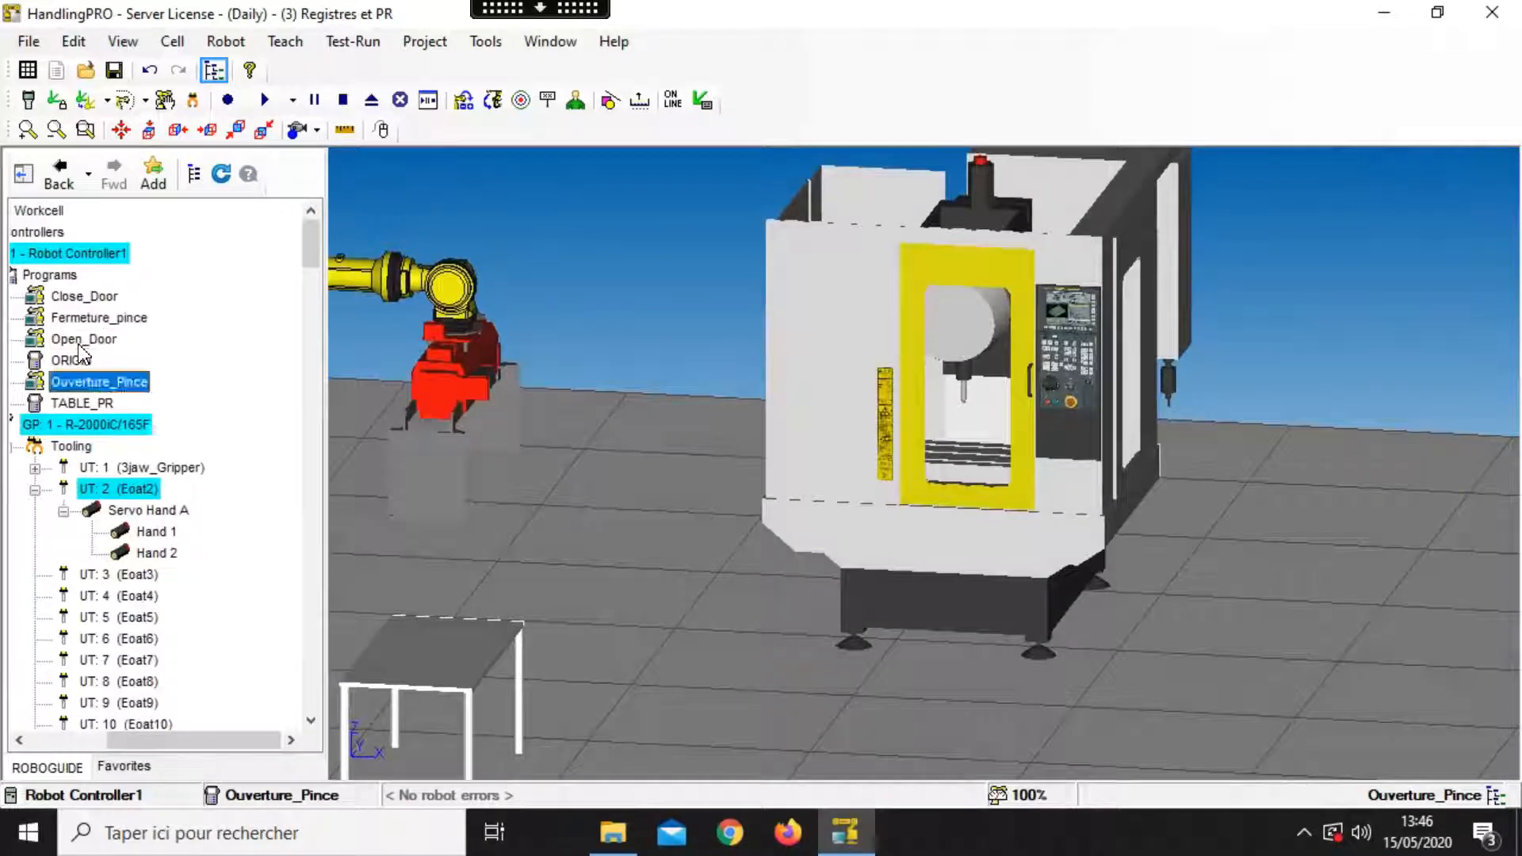
{"action": "left_click", "coordinate": [265, 100]}
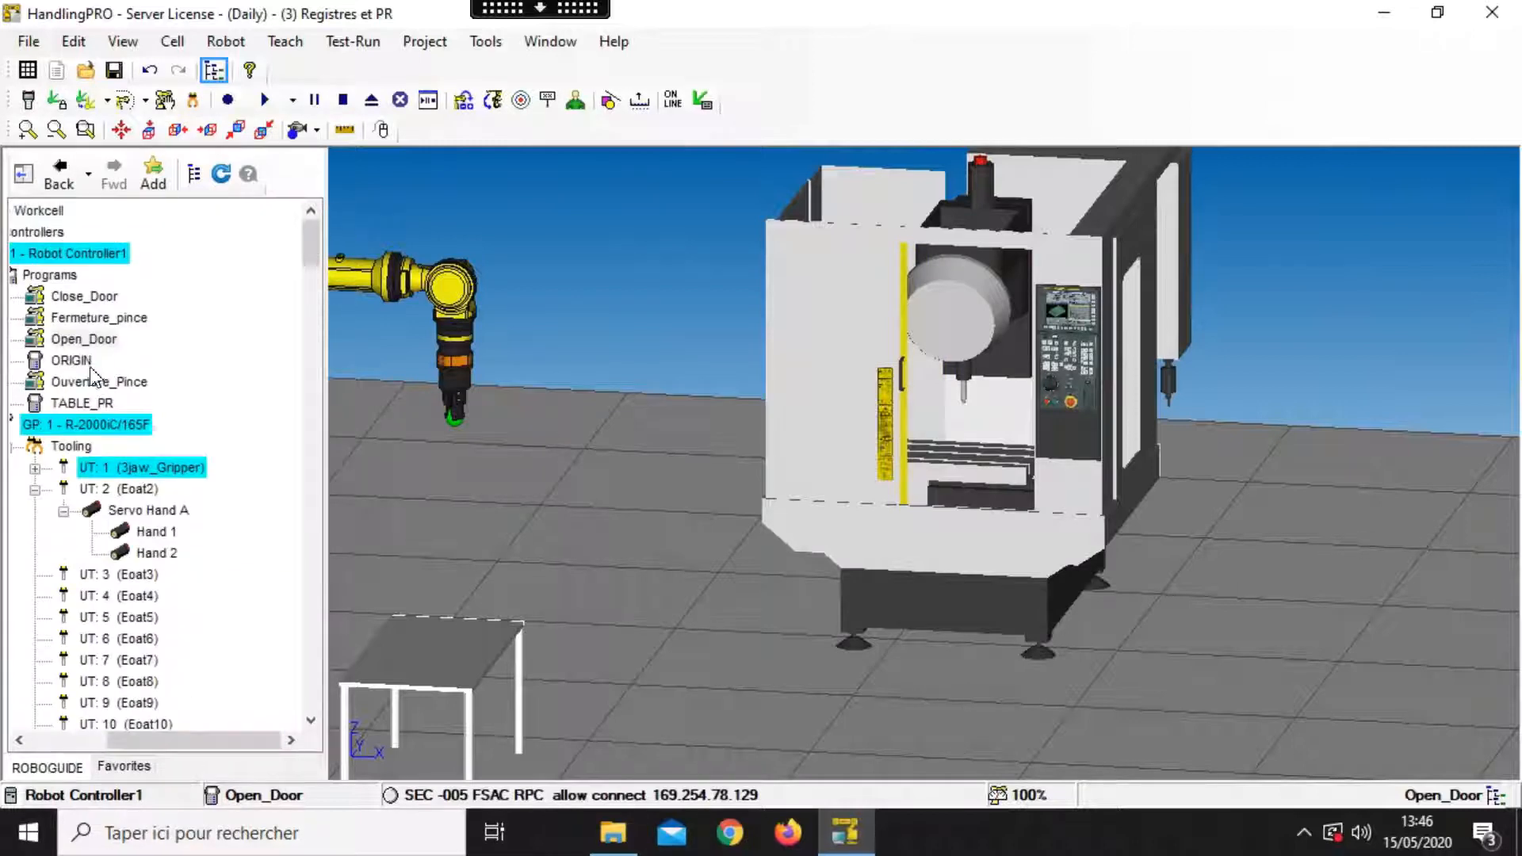
{"action": "left_click", "coordinate": [101, 319]}
{"action": "left_click", "coordinate": [84, 296]}
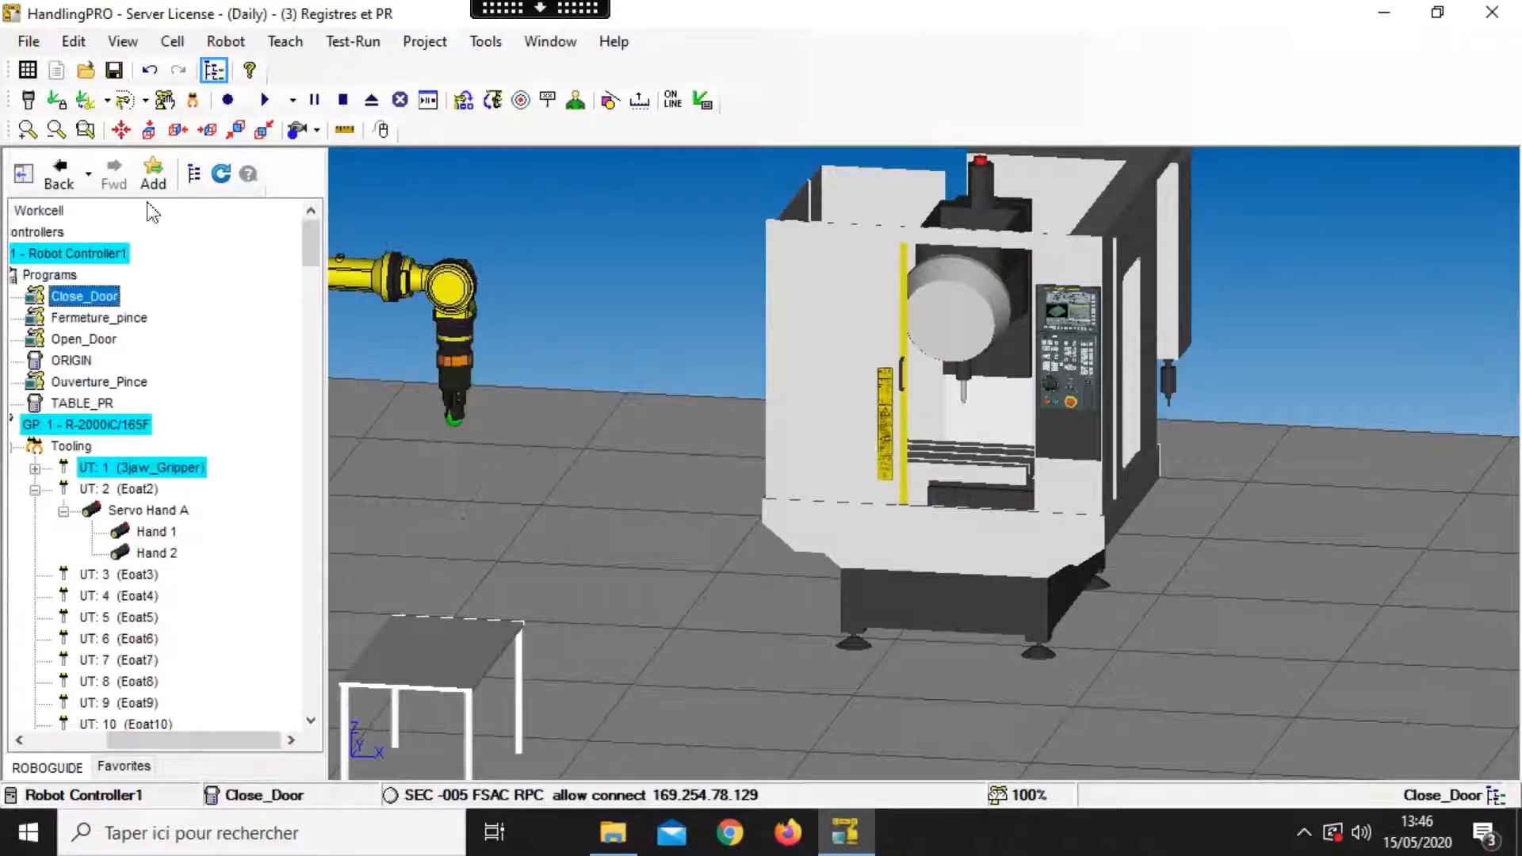
{"action": "left_click", "coordinate": [263, 99]}
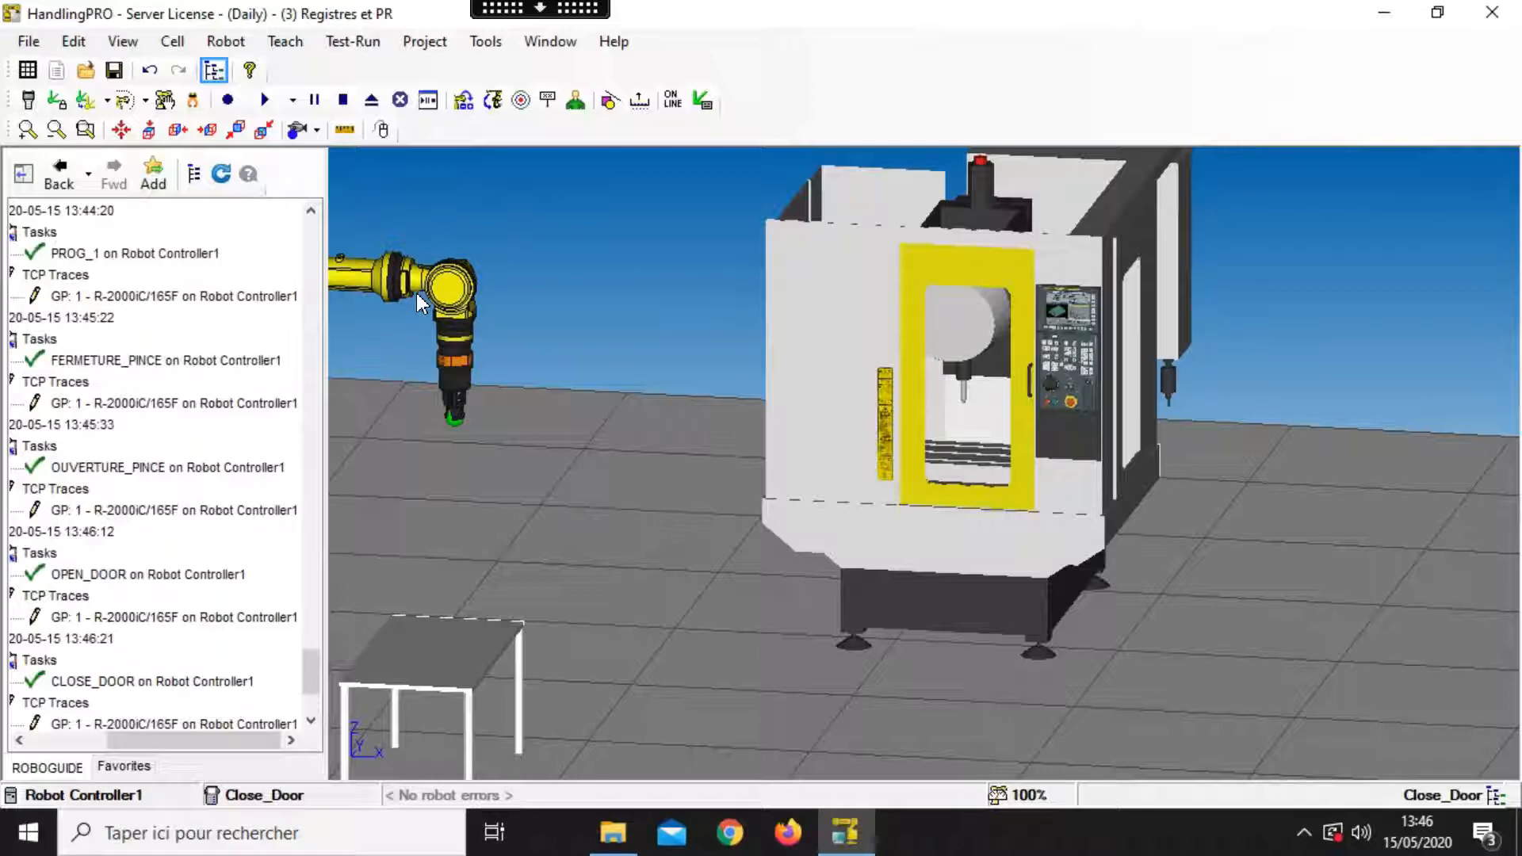
Step: Open the properties of the alpha-T14iFa_DOOR link of the alpha-T14iFa machine
{"action": "left_click_drag", "start_coordinate": [312, 678], "coordinate": [259, 271]}
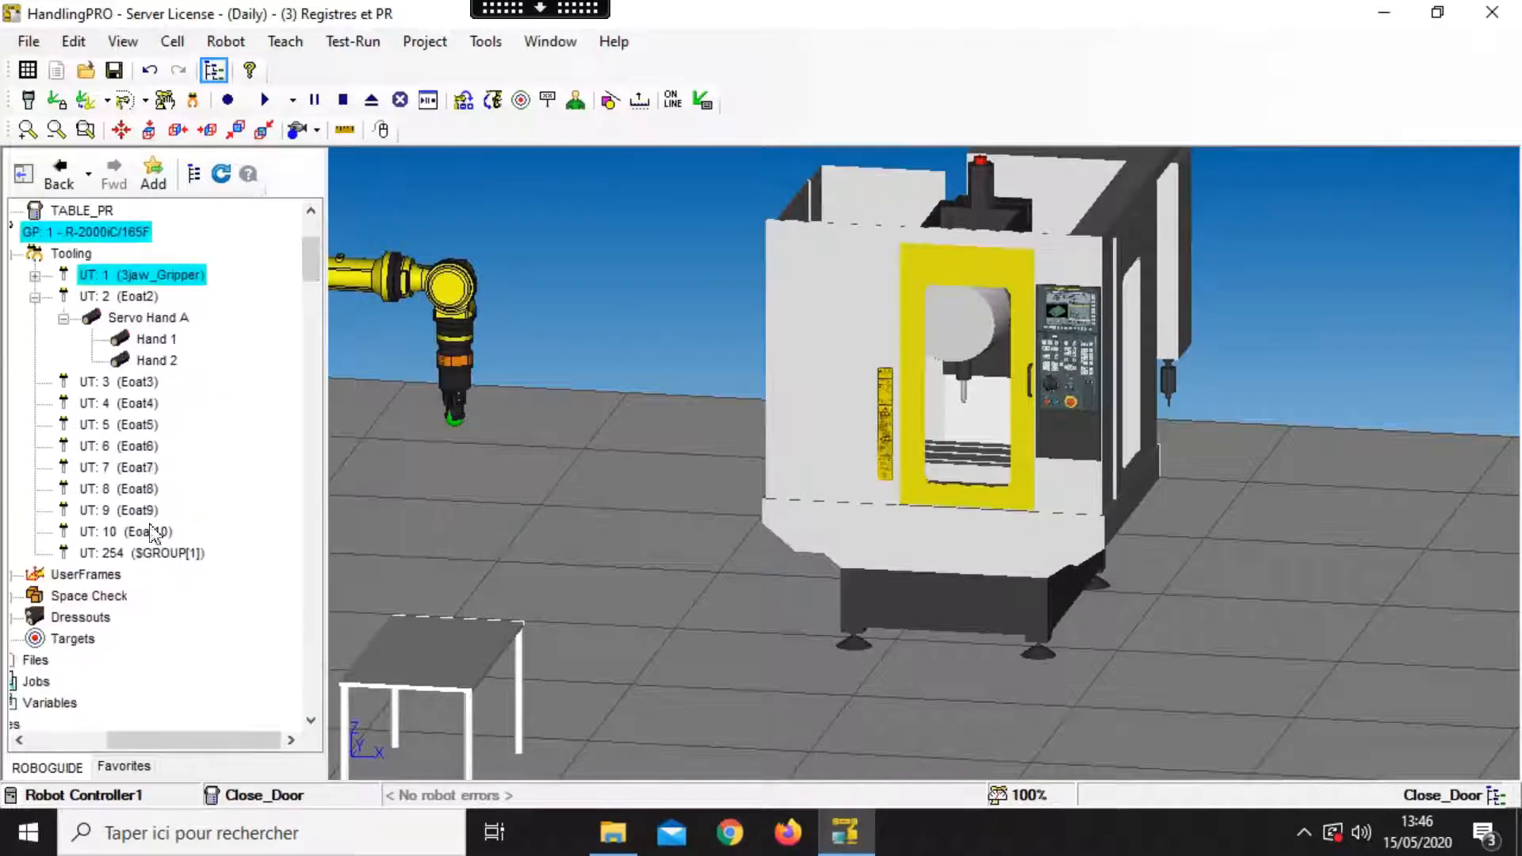
{"action": "left_click_drag", "start_coordinate": [168, 742], "coordinate": [124, 742]}
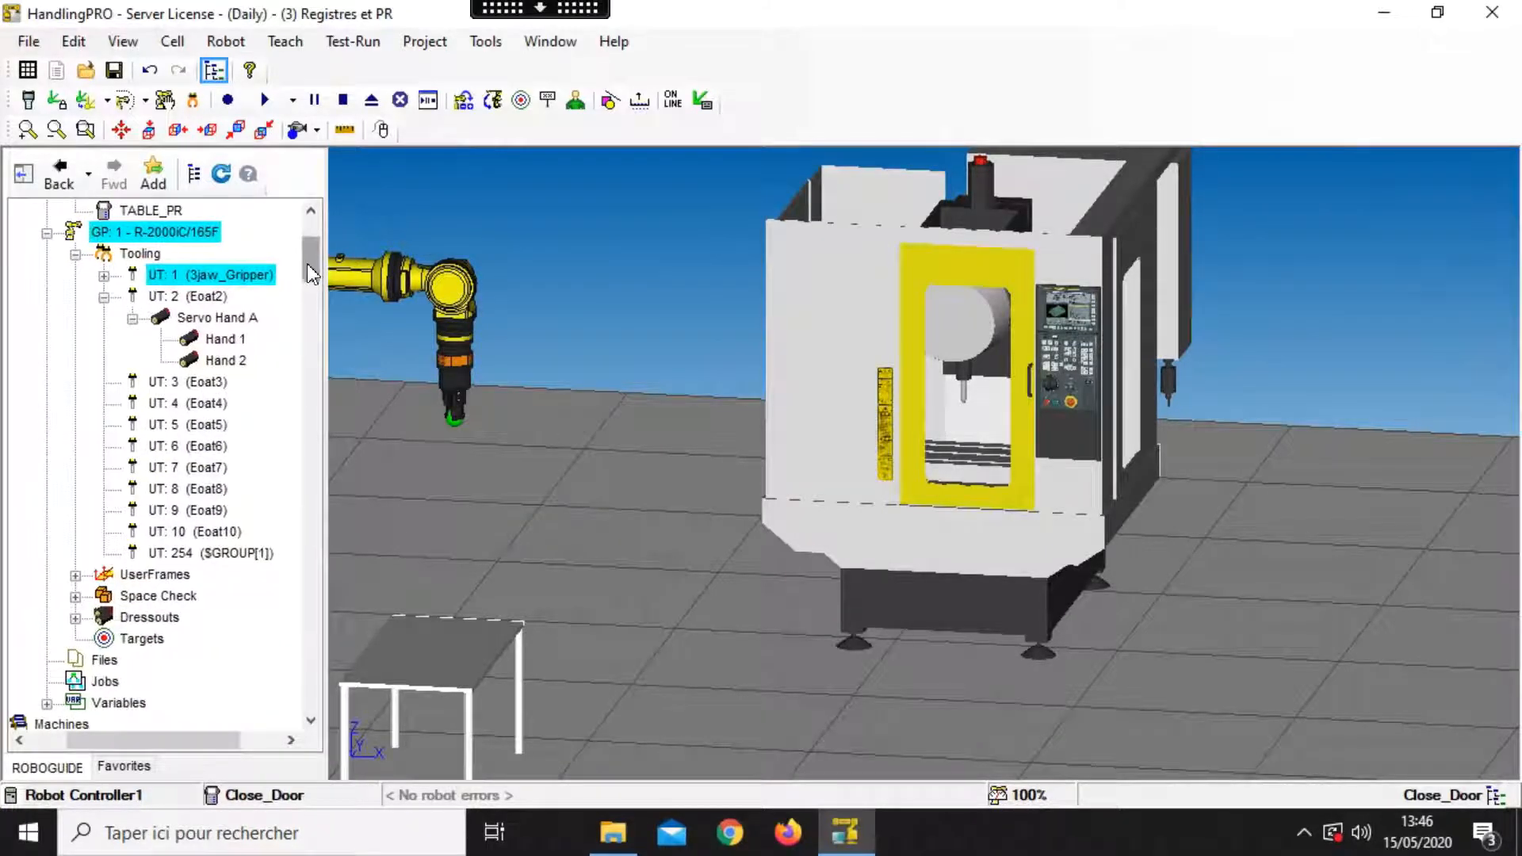
{"action": "left_click_drag", "start_coordinate": [310, 261], "coordinate": [314, 281]}
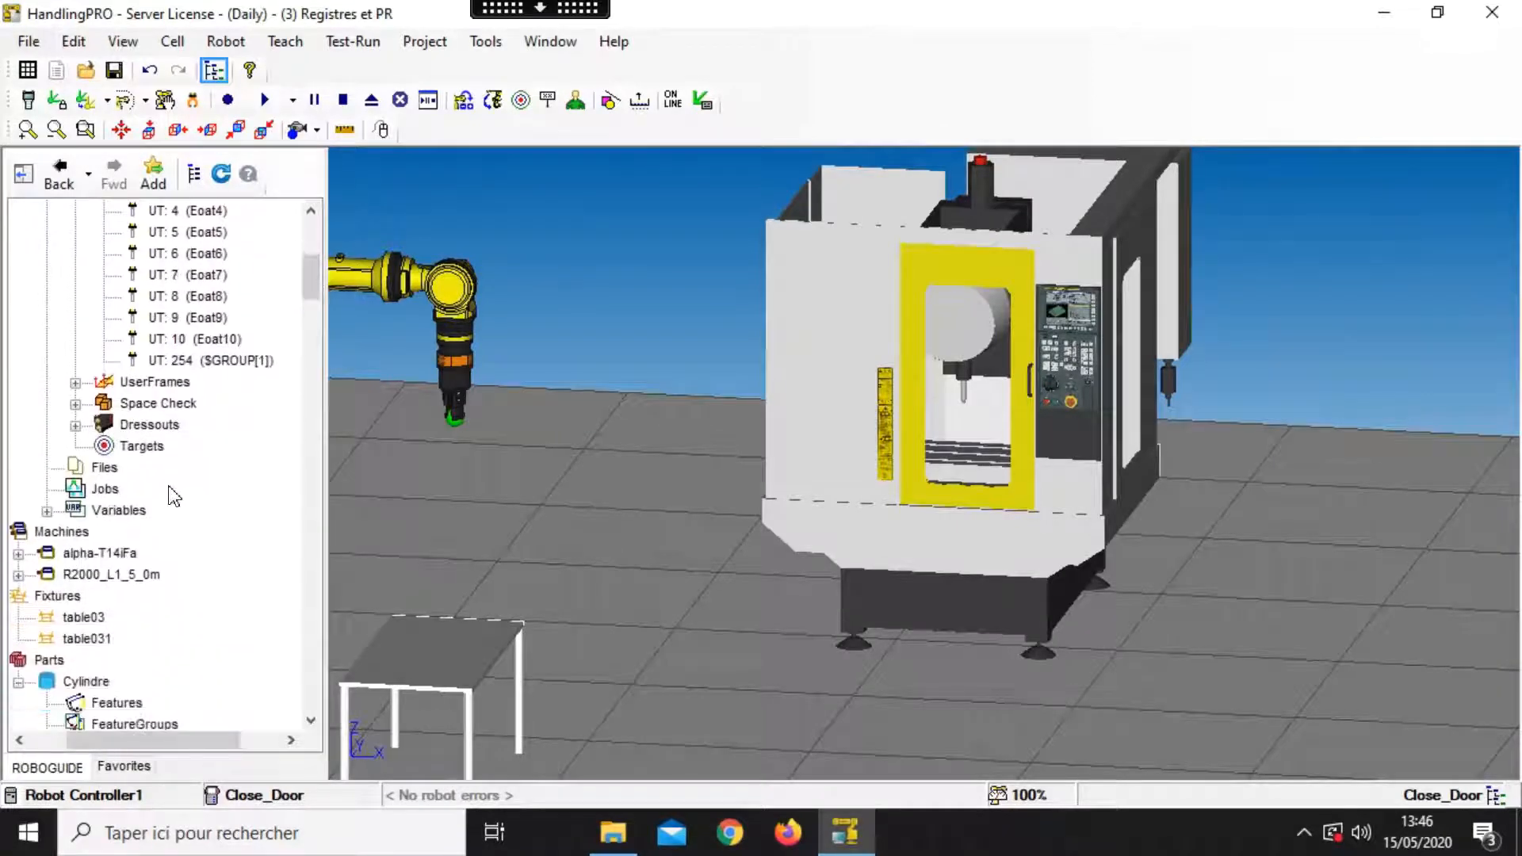
{"action": "left_click", "coordinate": [18, 553]}
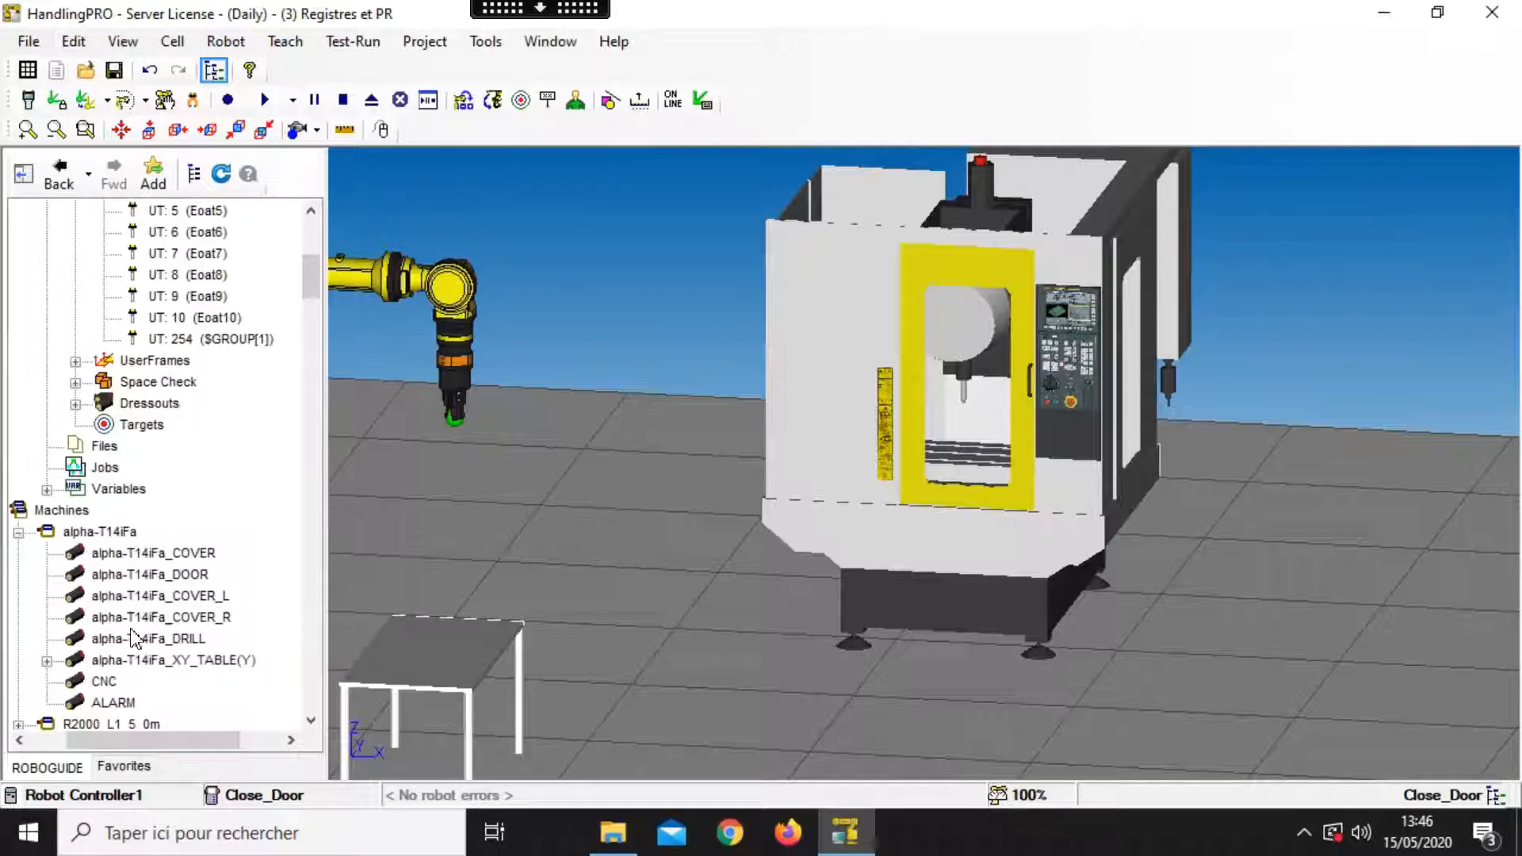
{"action": "double_click", "coordinate": [141, 576]}
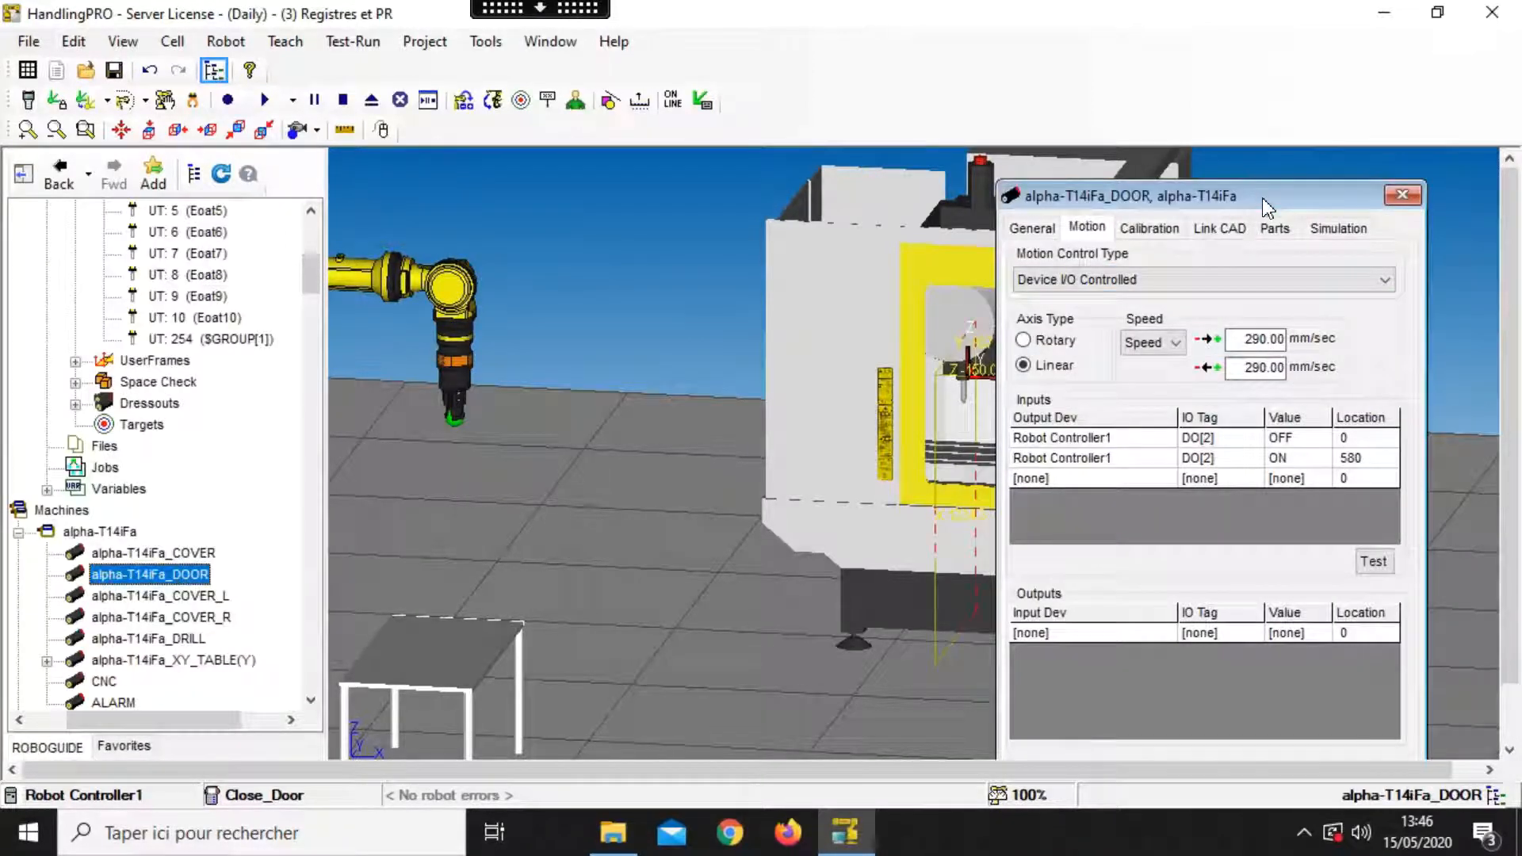
Step: Assign Robot Controller1 as the input device in the first two output rows of the door's motion settings
{"action": "left_click", "coordinate": [1096, 636]}
{"action": "left_click", "coordinate": [1095, 635]}
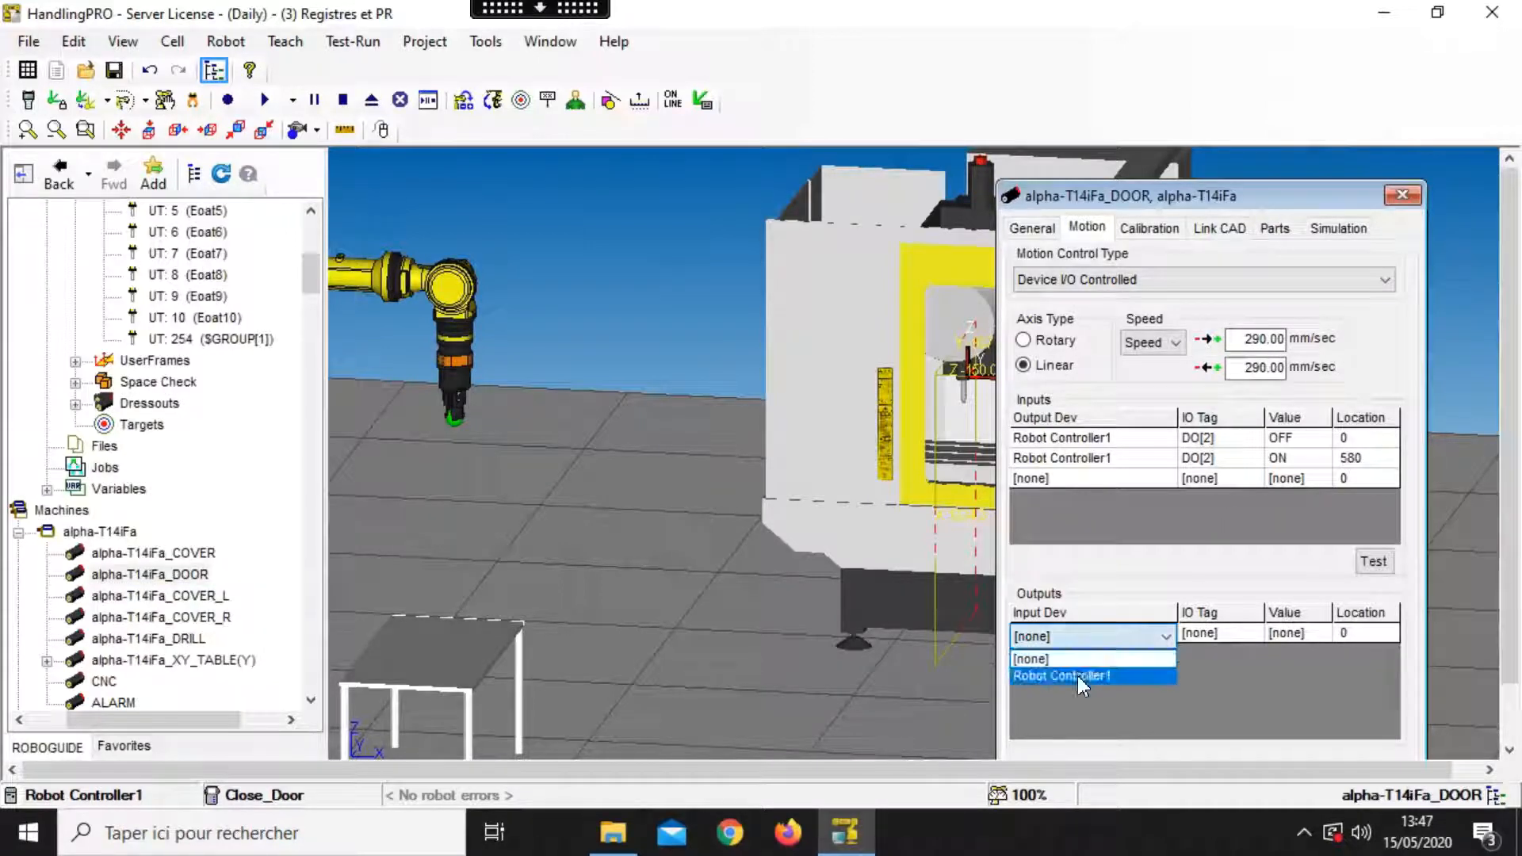
{"action": "left_click", "coordinate": [1077, 675]}
{"action": "left_click", "coordinate": [1076, 657]}
{"action": "left_click", "coordinate": [1076, 656]}
{"action": "left_click", "coordinate": [1079, 695]}
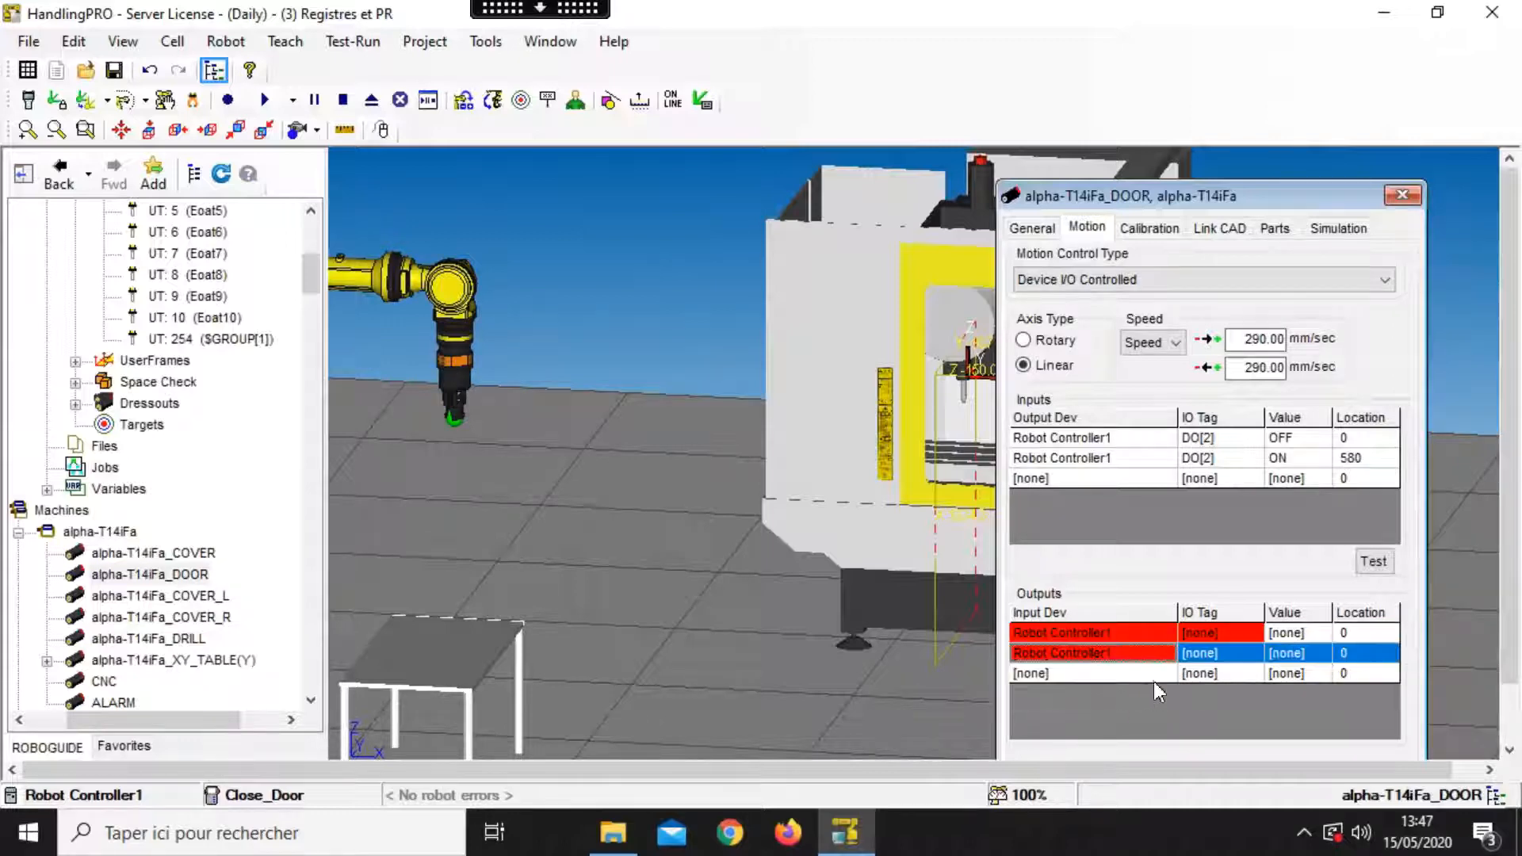
Step: Set the IO tags of the door's two output rows to DI[1] and DI[2], both with the value ON
{"action": "left_click", "coordinate": [1218, 634]}
{"action": "left_click", "coordinate": [1218, 635]}
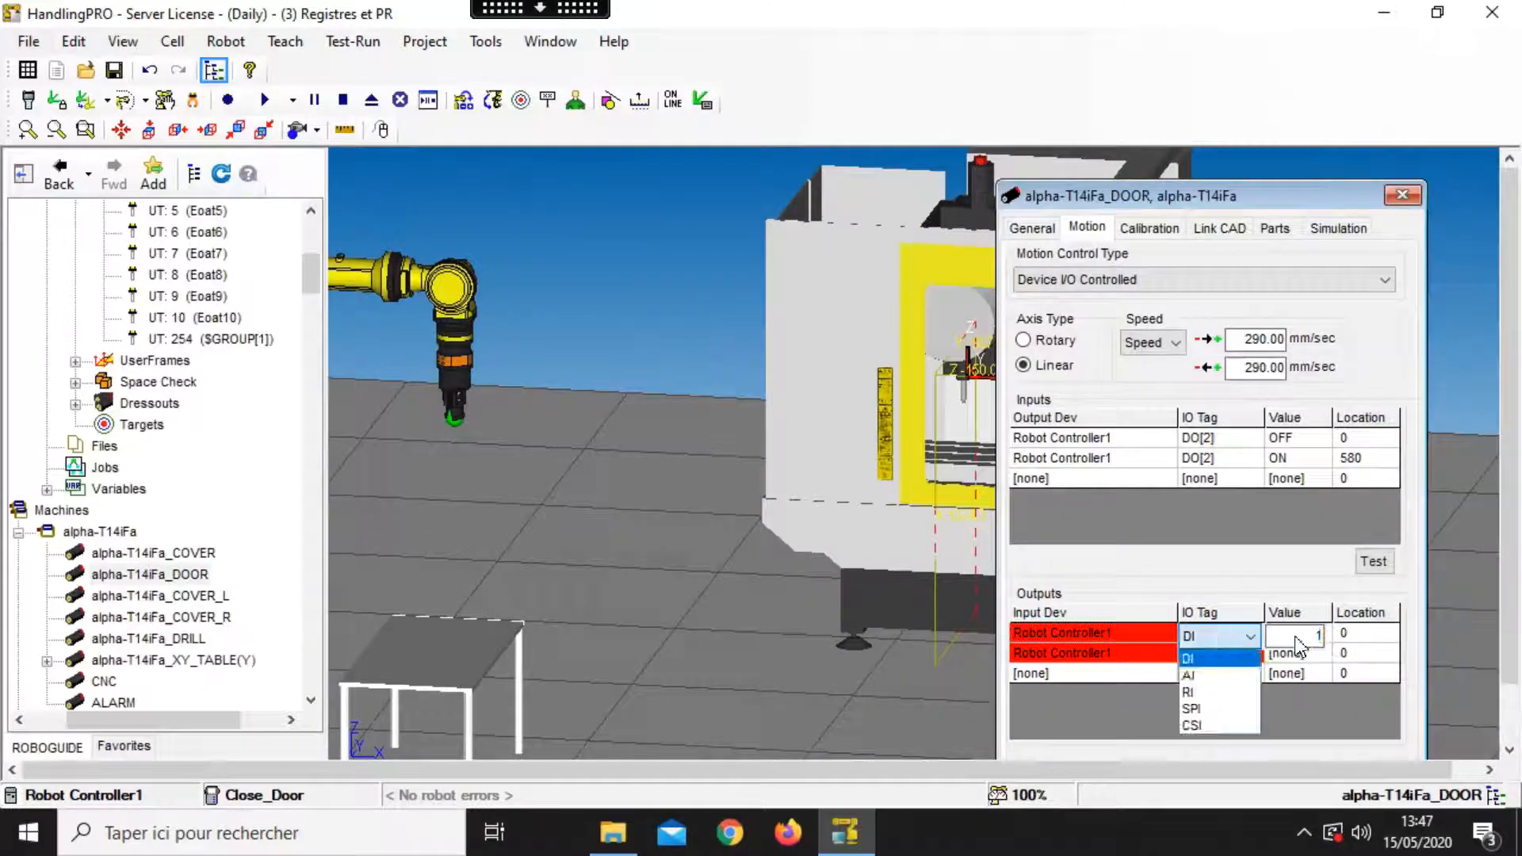
{"action": "left_click", "coordinate": [1297, 637]}
{"action": "left_click", "coordinate": [1227, 656]}
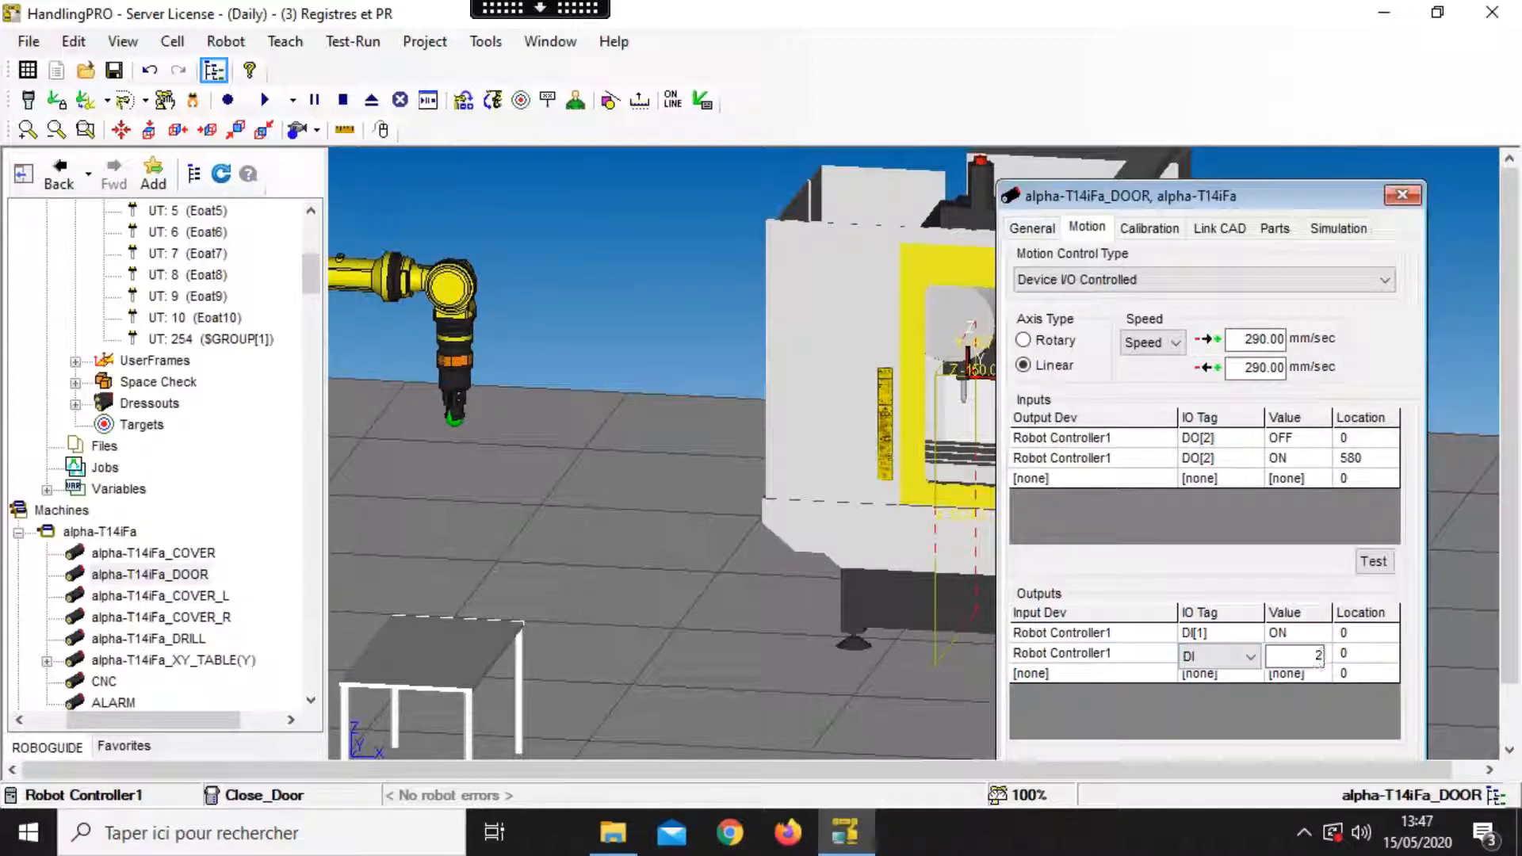
{"action": "left_click", "coordinate": [1318, 655]}
{"action": "type", "text": "2"}
{"action": "key", "text": "Return"}
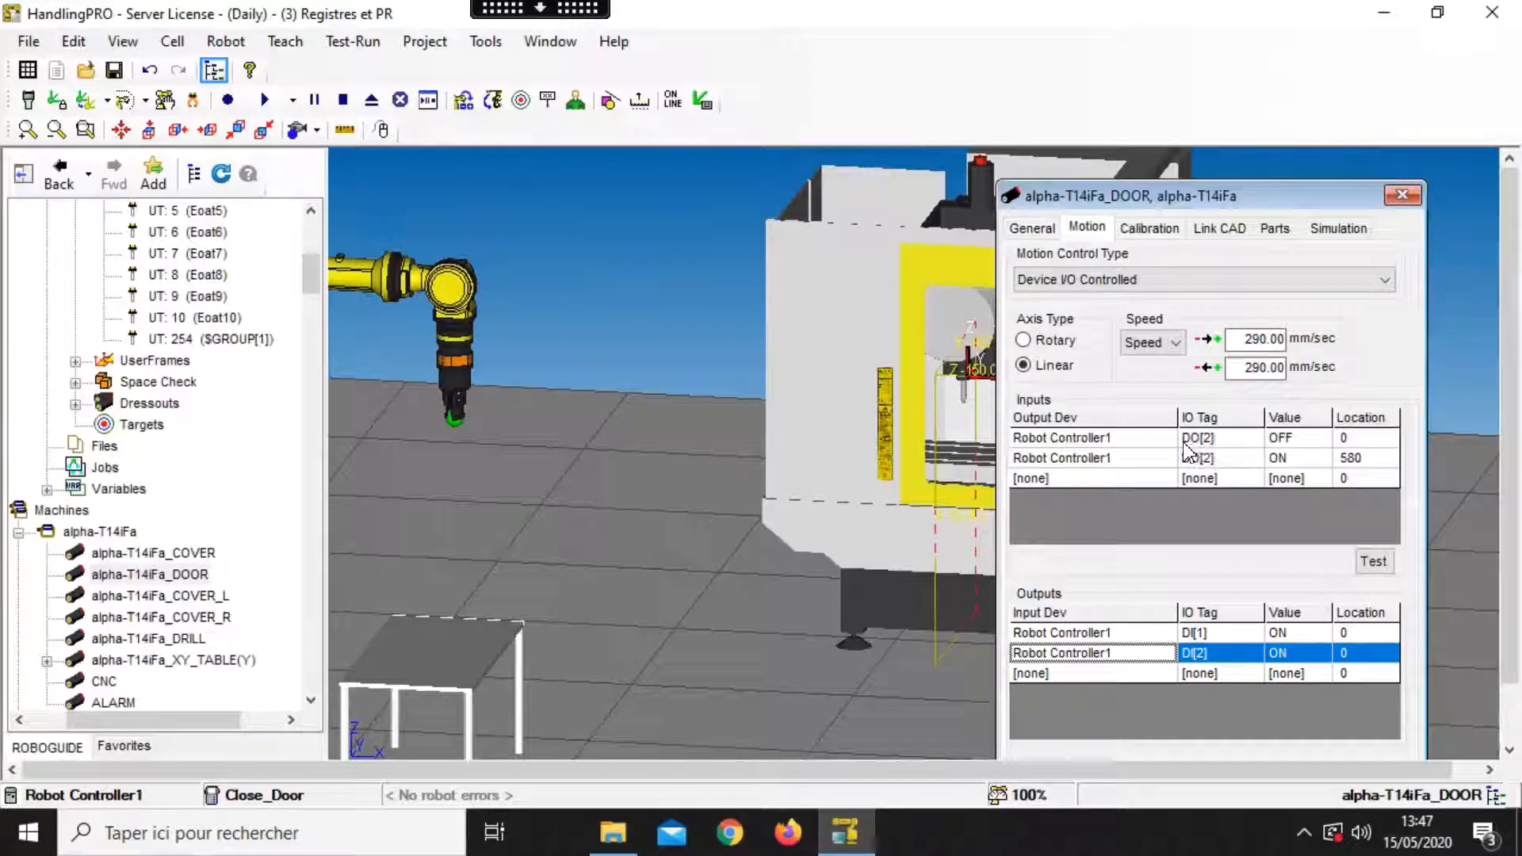
Step: Set the location of the door's DI[2] output to 580, apply the motion settings and close the properties
{"action": "left_click", "coordinate": [1367, 654]}
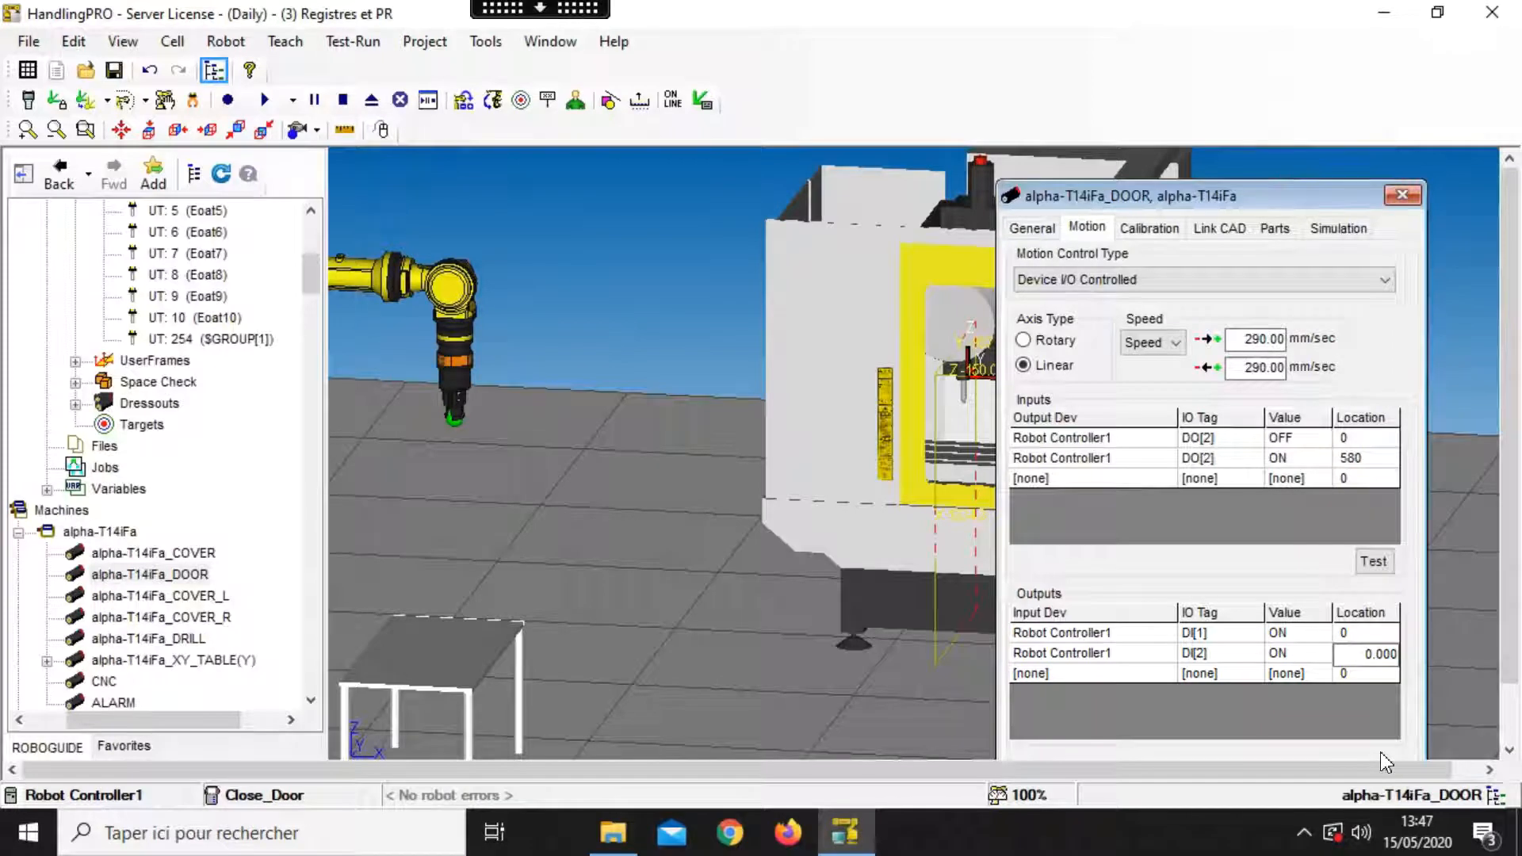
{"action": "type", "text": "58"}
{"action": "key", "text": "Return"}
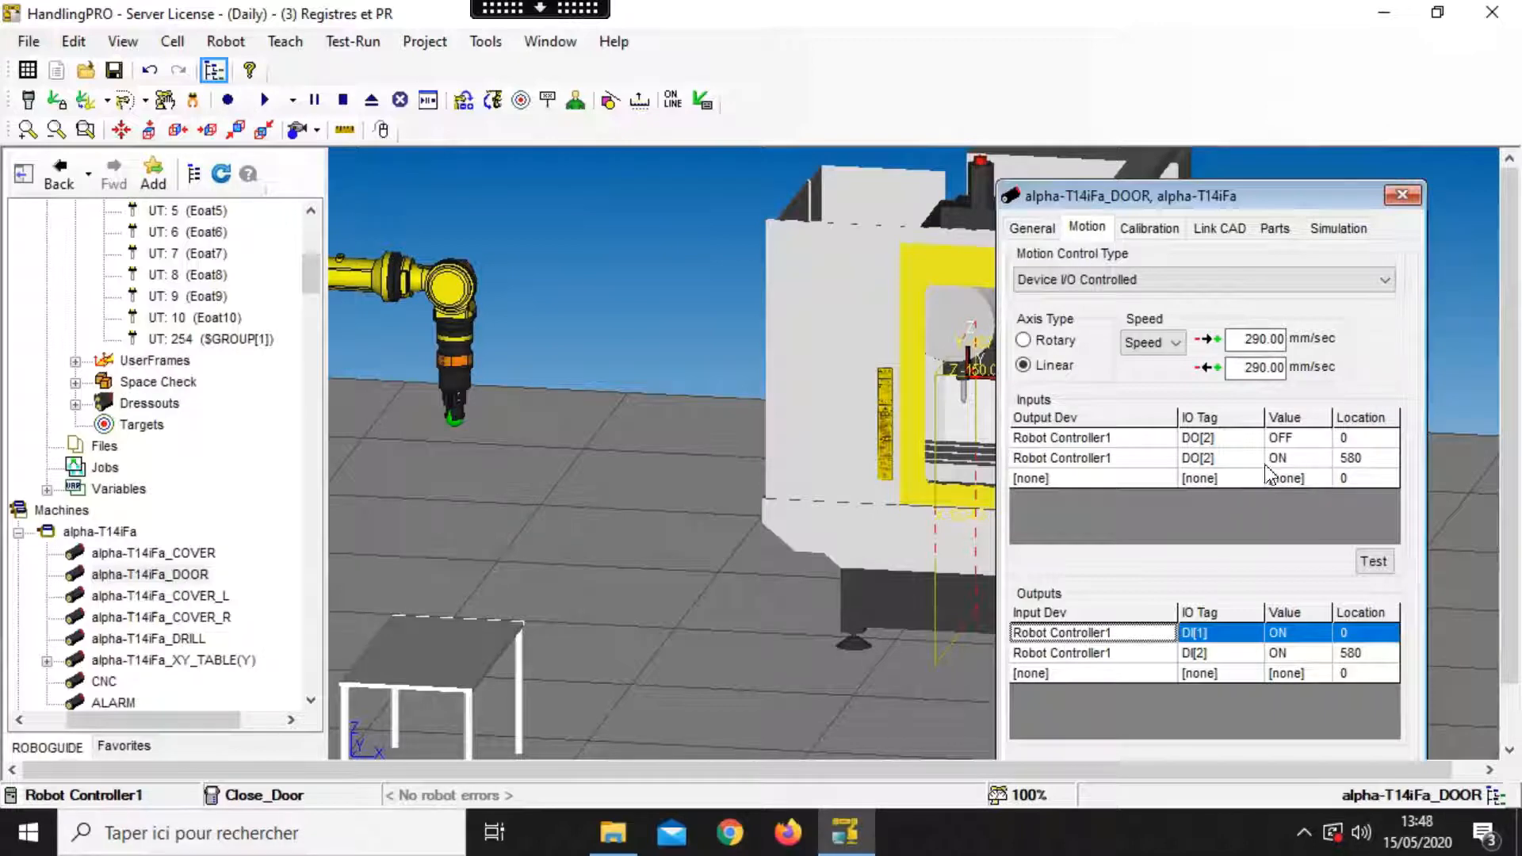
{"action": "left_click", "coordinate": [1290, 460]}
{"action": "left_click", "coordinate": [1328, 531]}
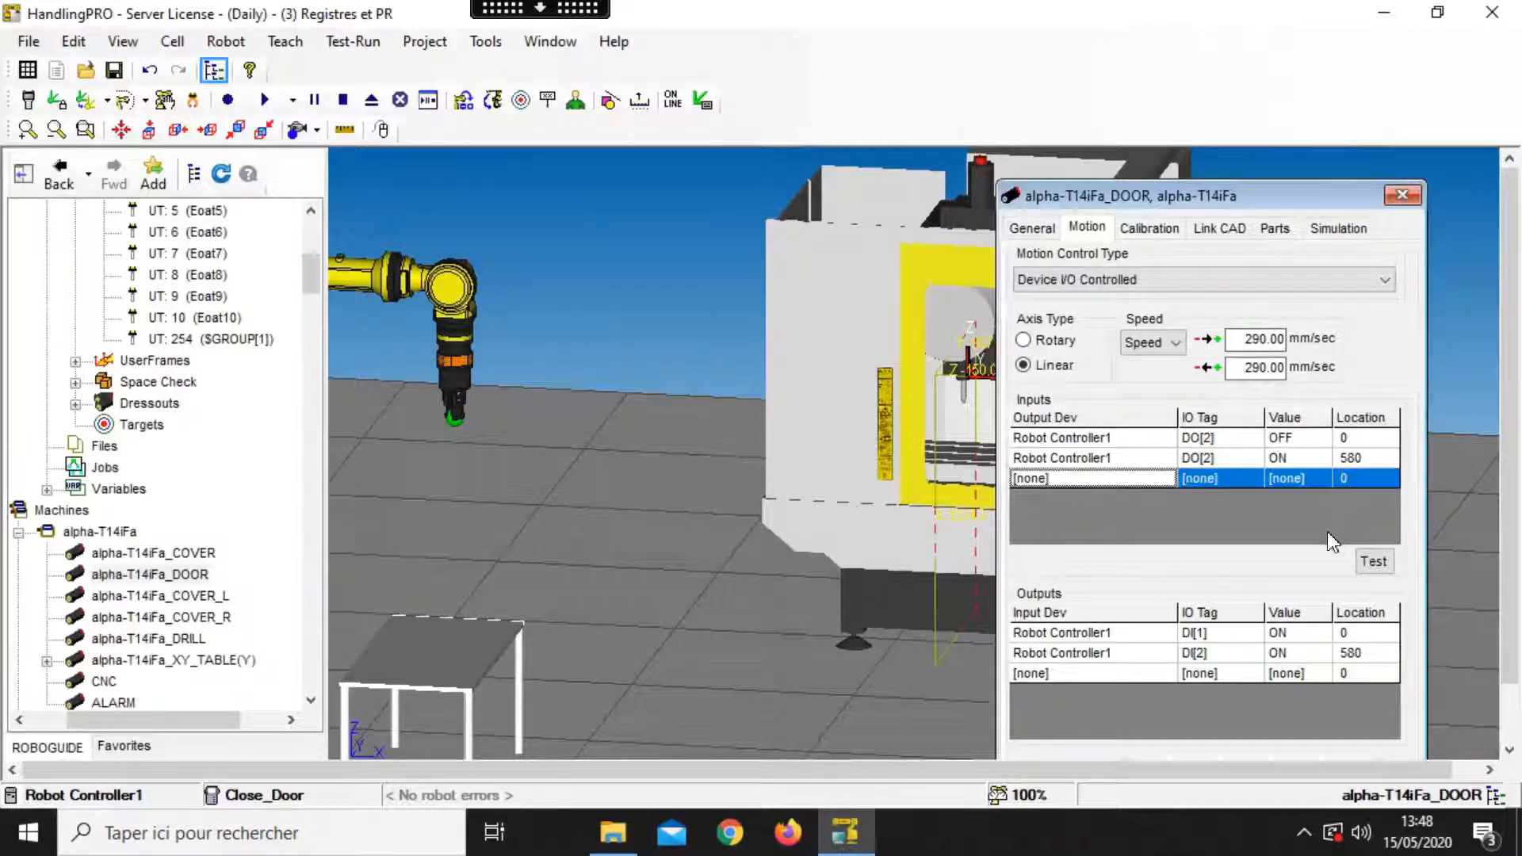
{"action": "left_click_drag", "start_coordinate": [1510, 525], "coordinate": [1498, 607]}
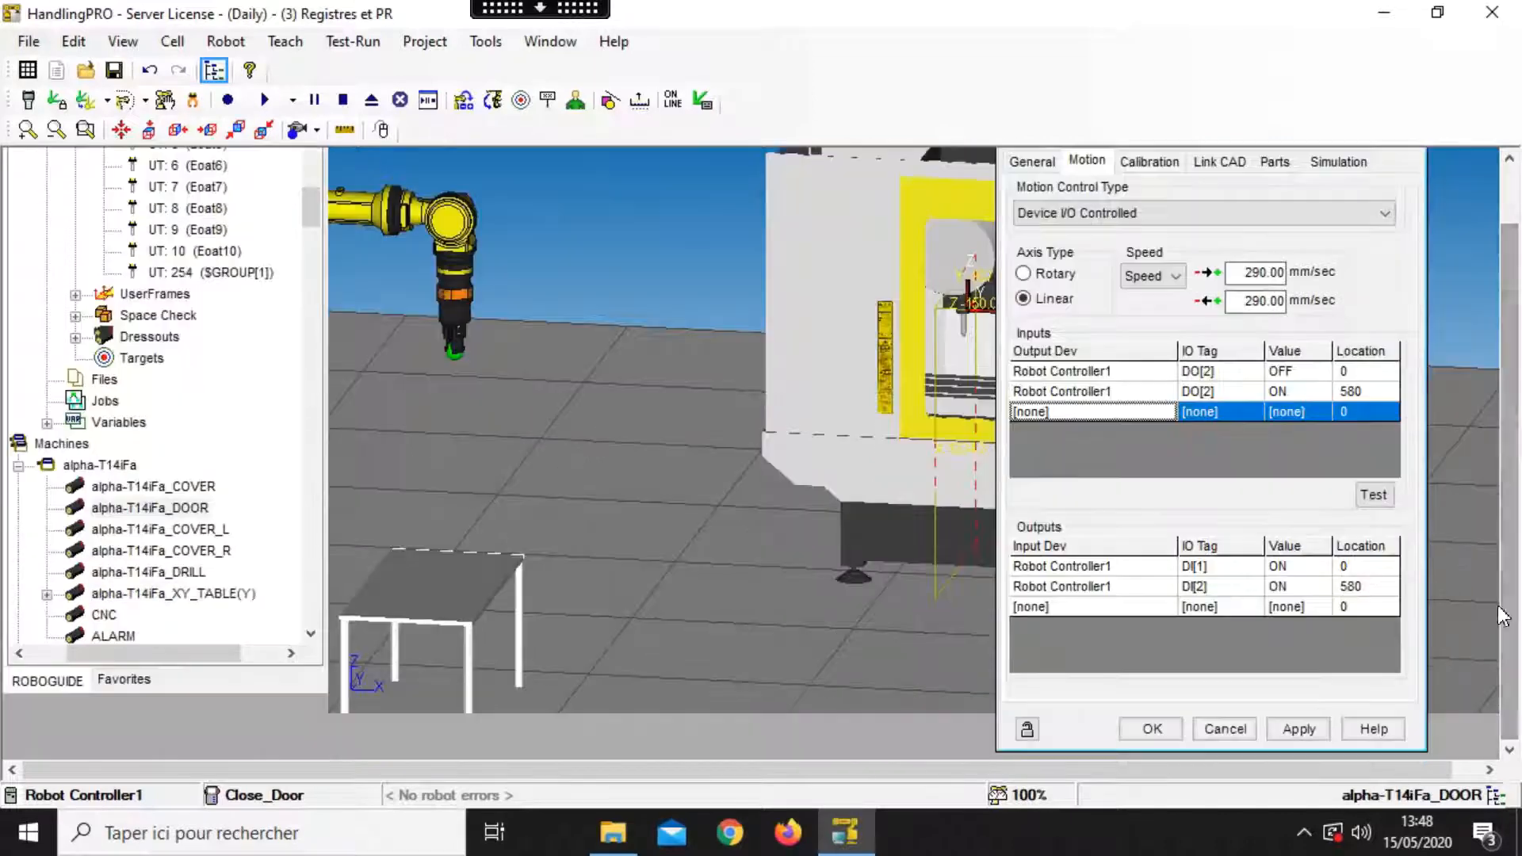
{"action": "left_click", "coordinate": [1299, 729]}
{"action": "left_click", "coordinate": [1152, 729]}
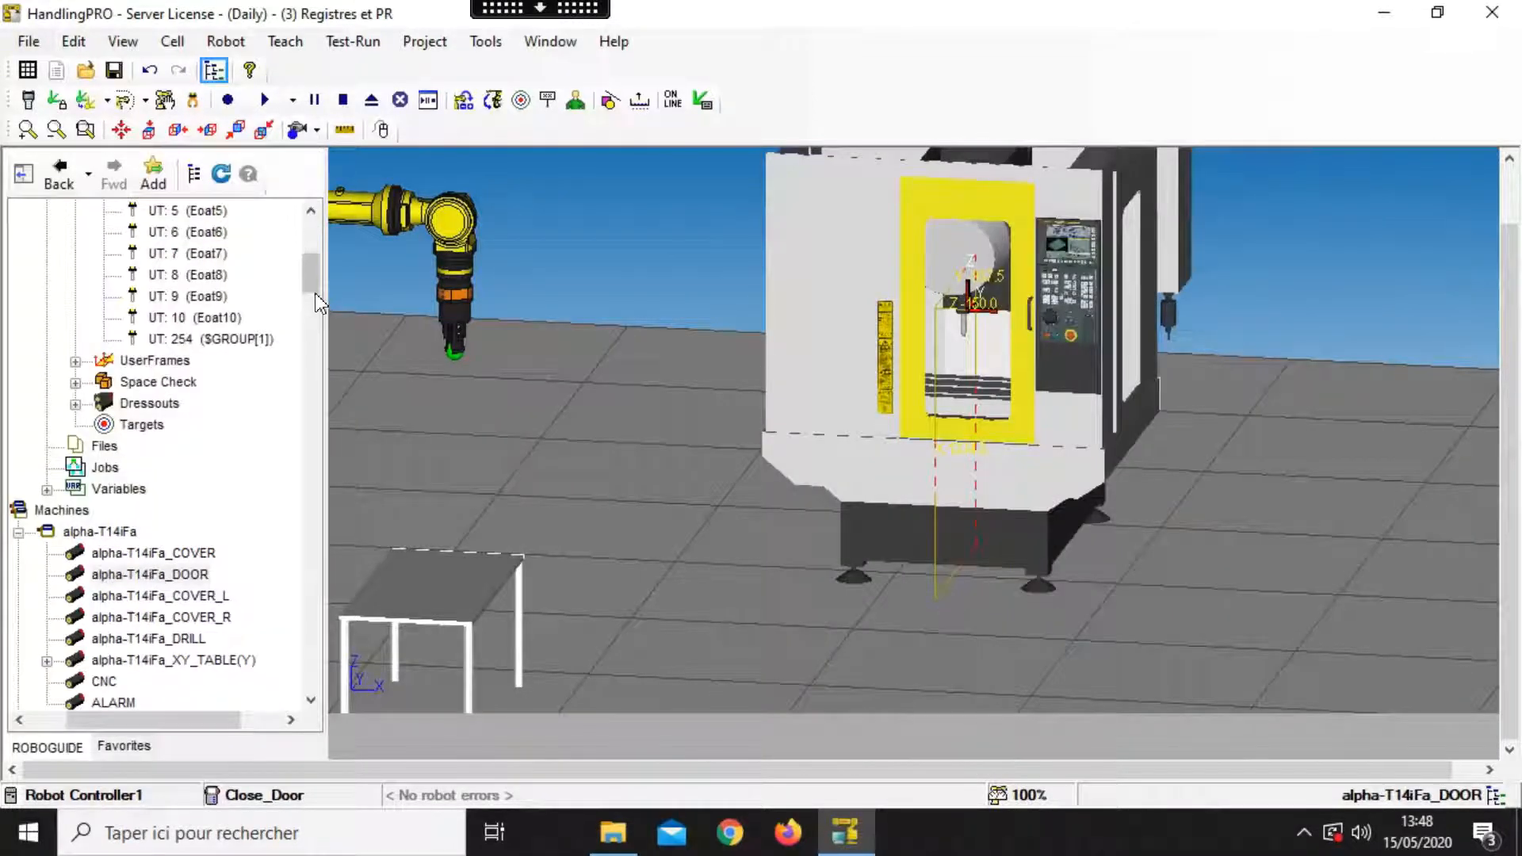
Step: In the Open_Door program, replace the WAIT 2.00(sec) instruction with WAIT DI[2]=ON and close the editor
{"action": "left_click_drag", "start_coordinate": [310, 269], "coordinate": [306, 236]}
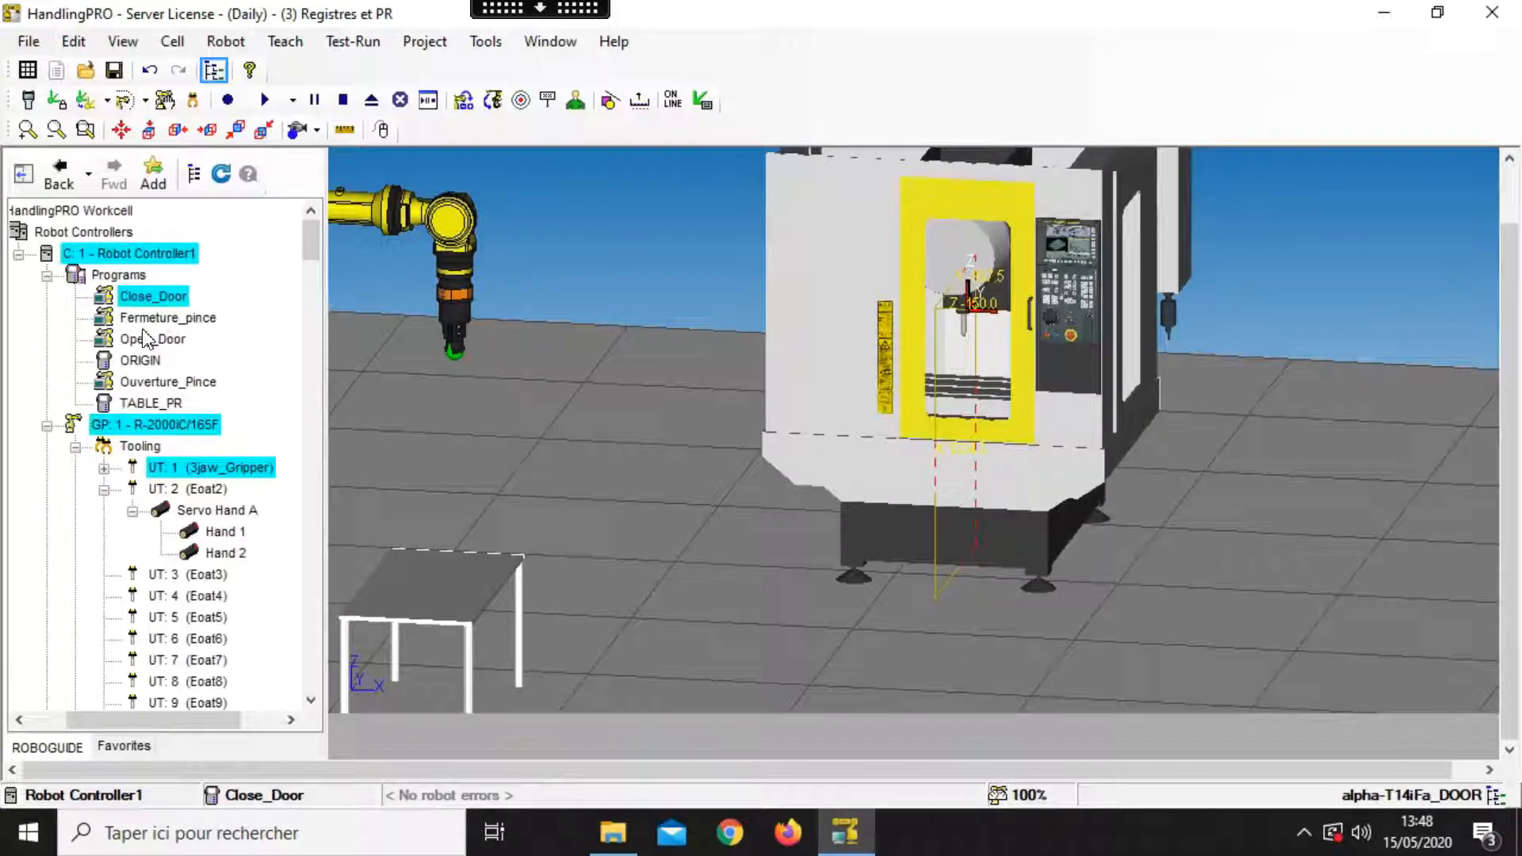
{"action": "double_click", "coordinate": [150, 341]}
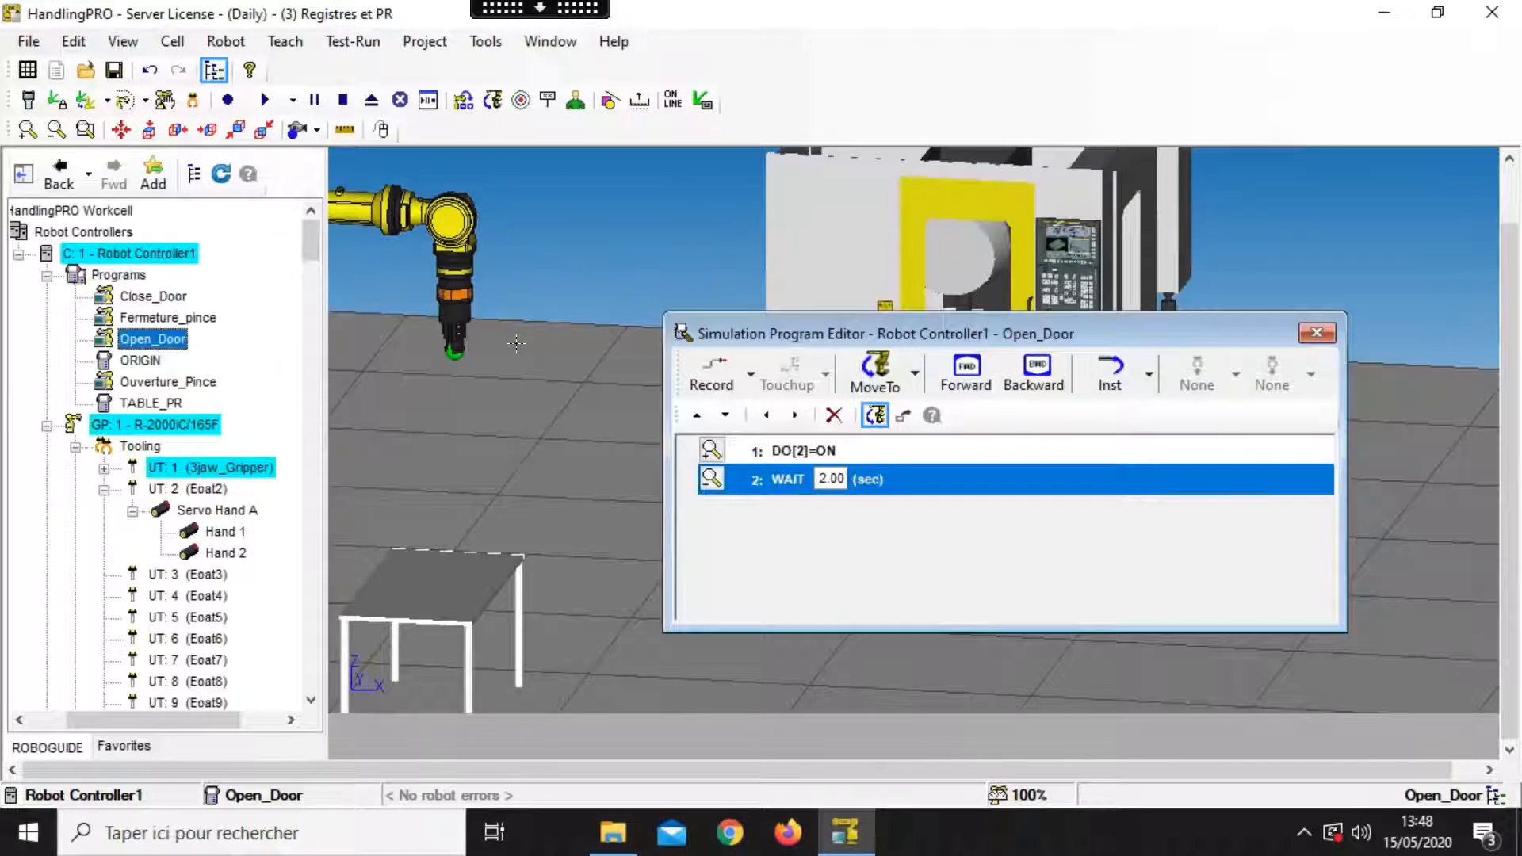
{"action": "left_click", "coordinate": [835, 413]}
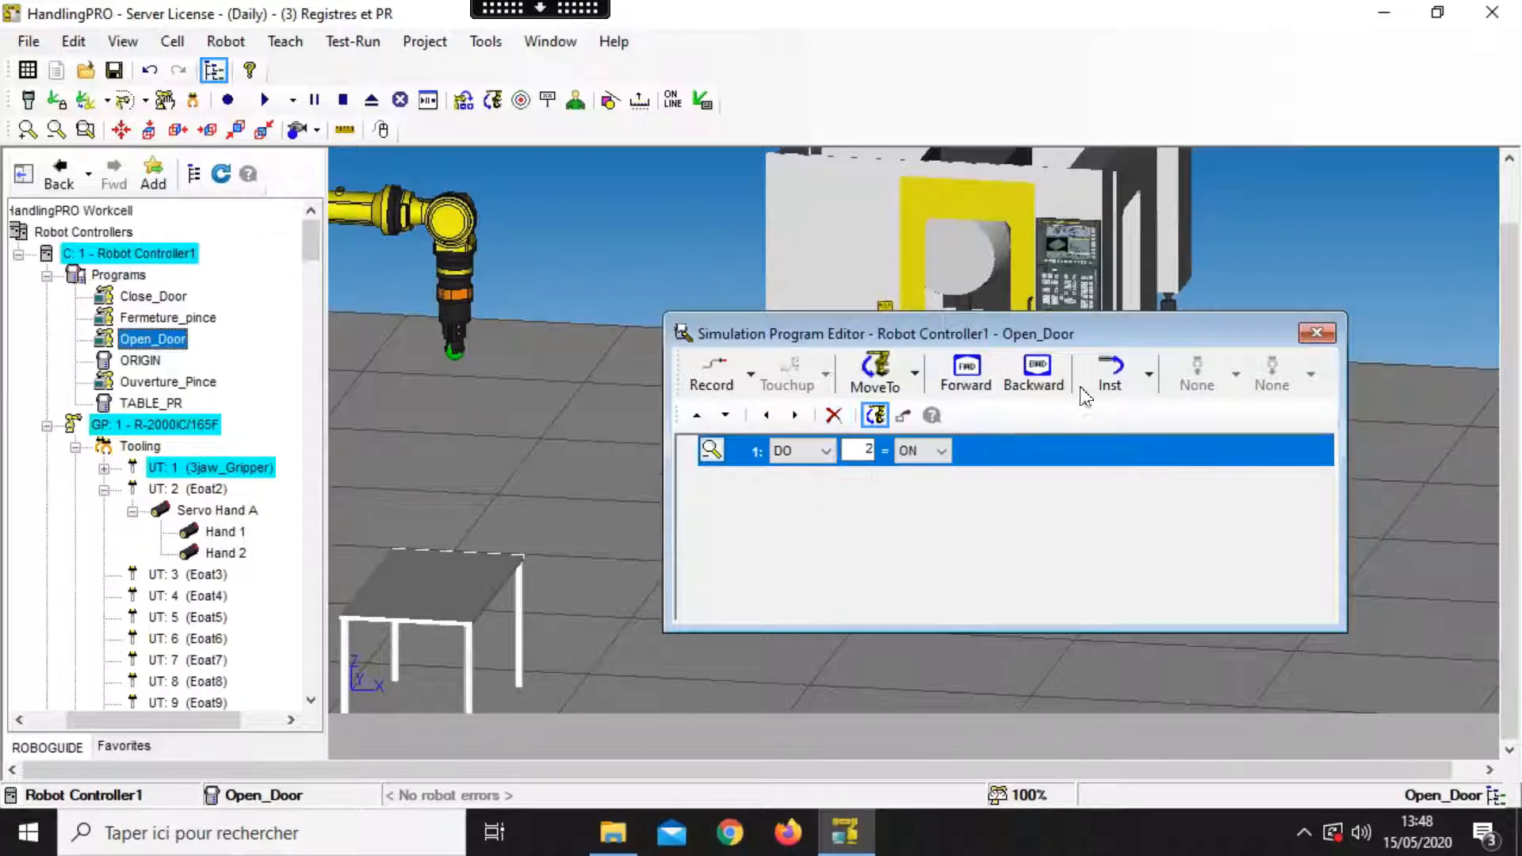
{"action": "left_click", "coordinate": [1148, 374]}
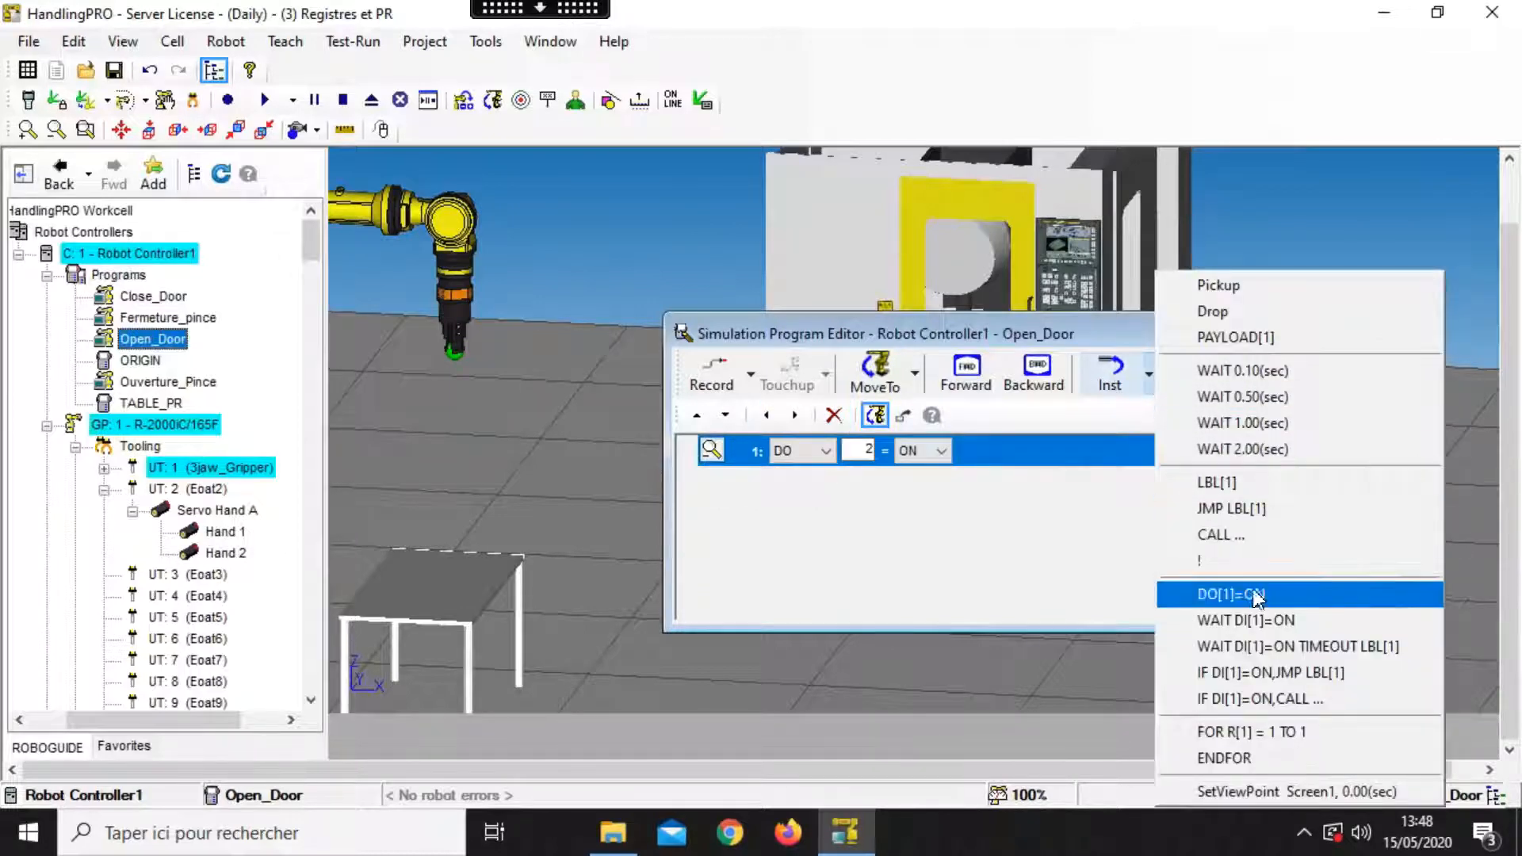
{"action": "left_click", "coordinate": [1257, 620]}
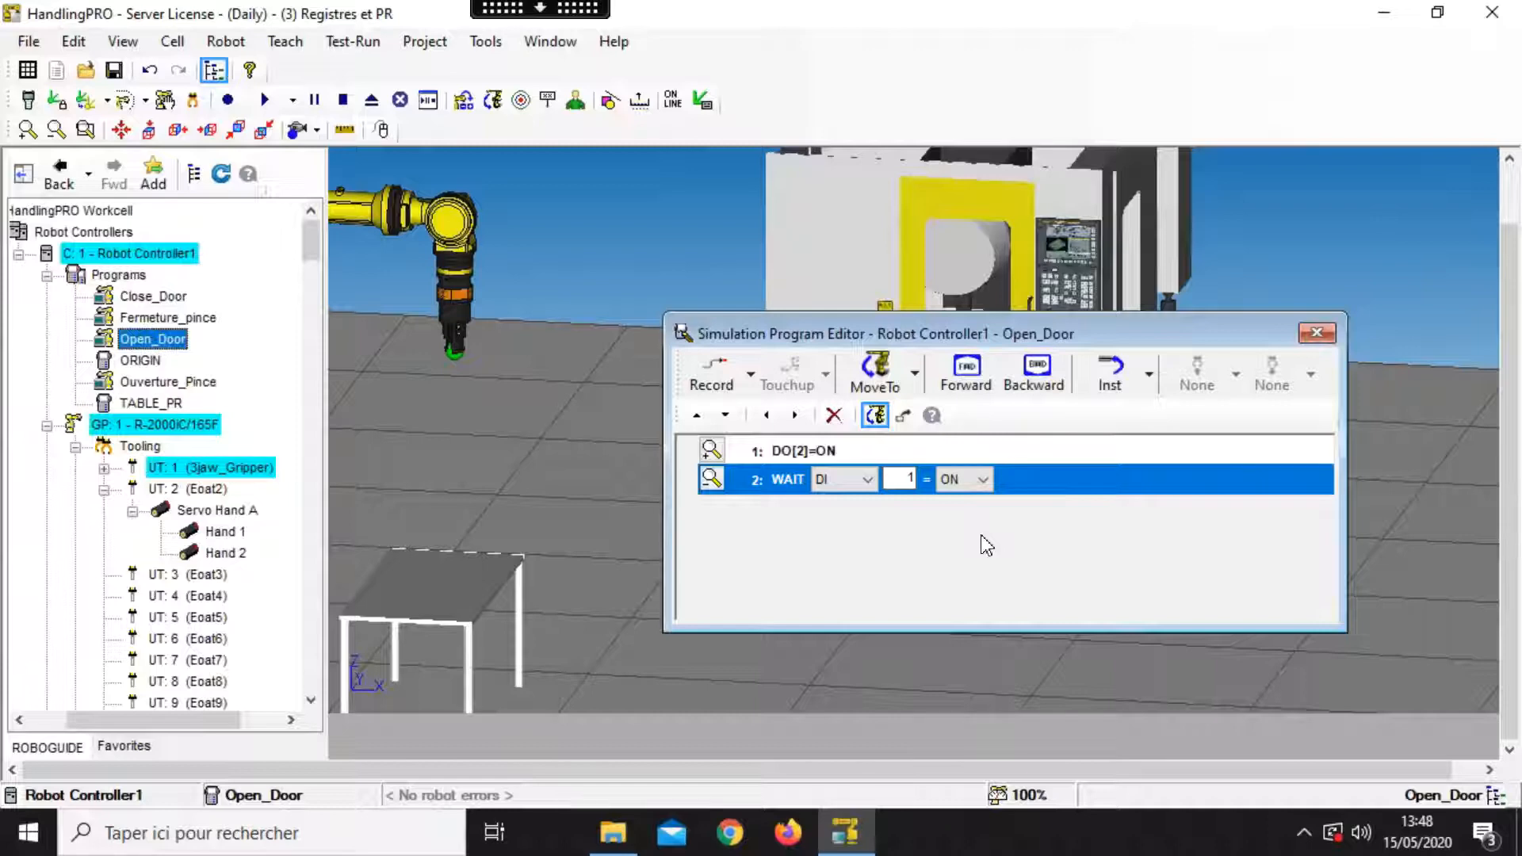
{"action": "left_click", "coordinate": [908, 479]}
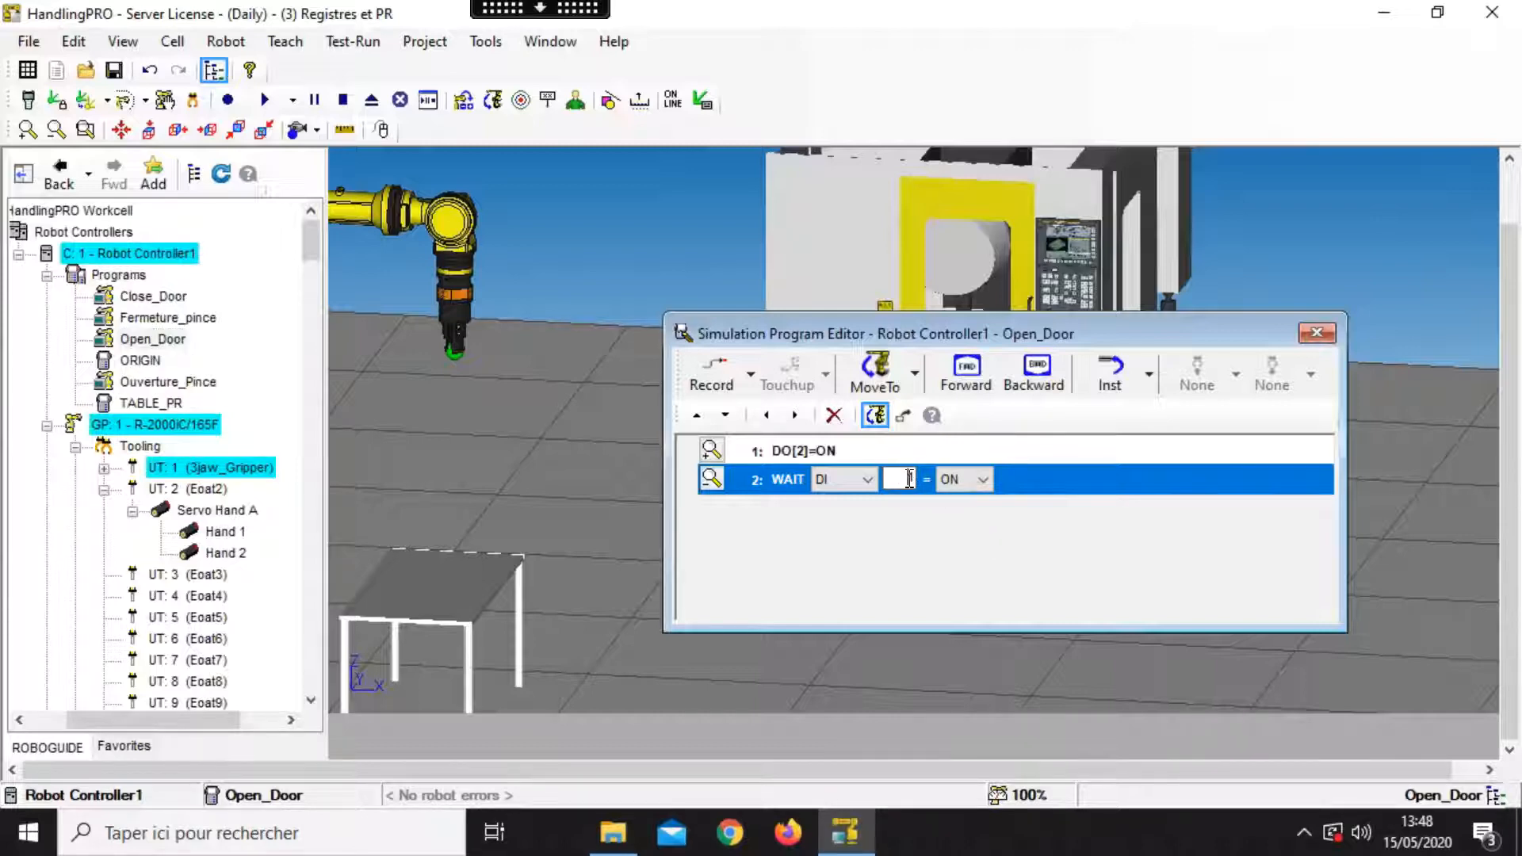
{"action": "double_click", "coordinate": [909, 479]}
{"action": "type", "text": "2"}
{"action": "left_click", "coordinate": [1316, 335]}
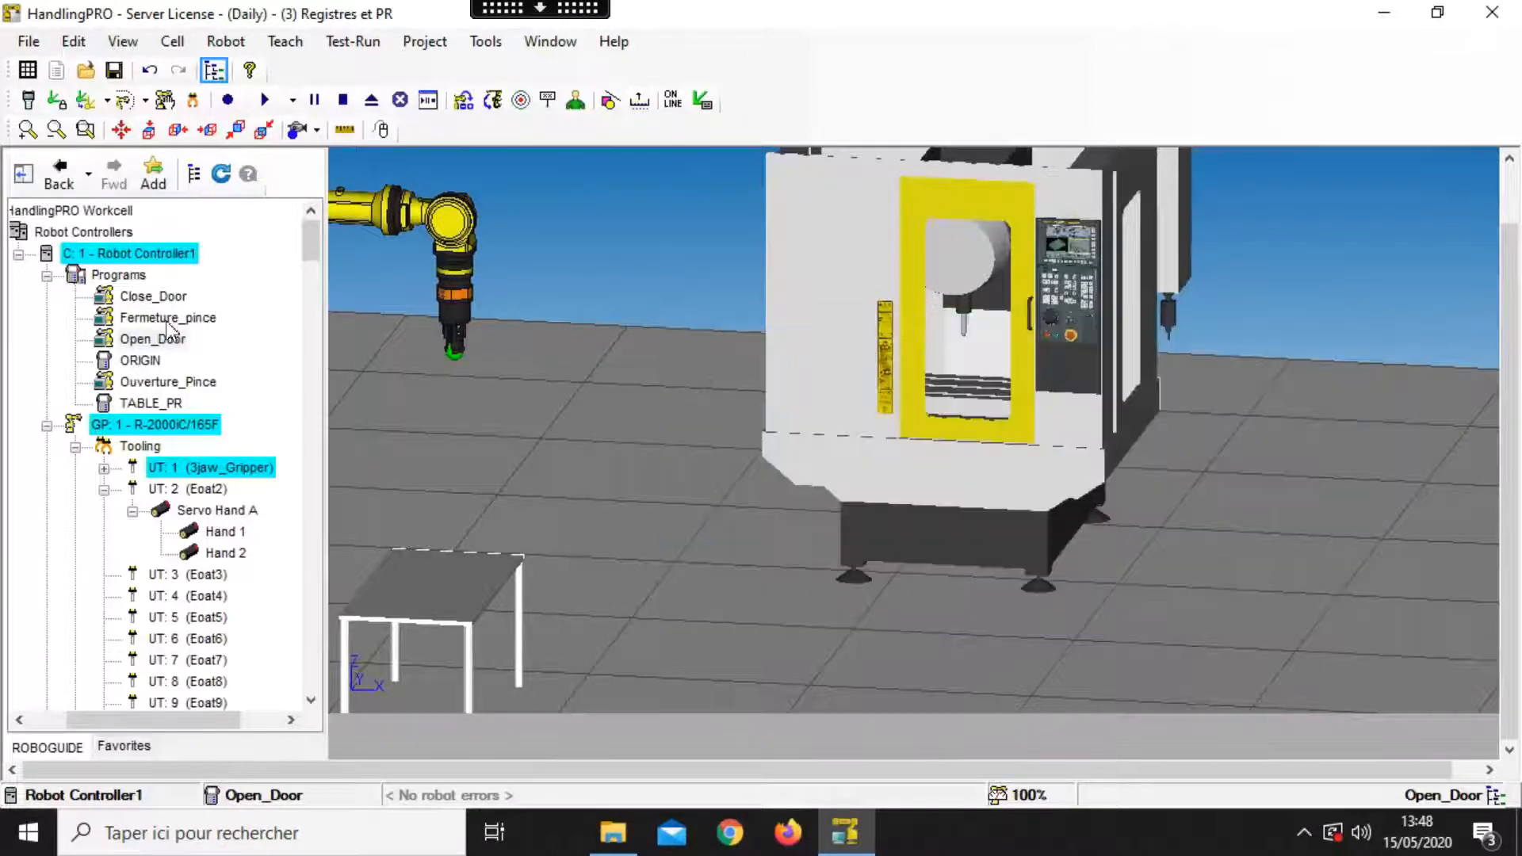
Step: In the Close_Door program, replace the WAIT 2.00(sec) instruction with WAIT DI[1]=ON and close the editor
{"action": "double_click", "coordinate": [153, 296]}
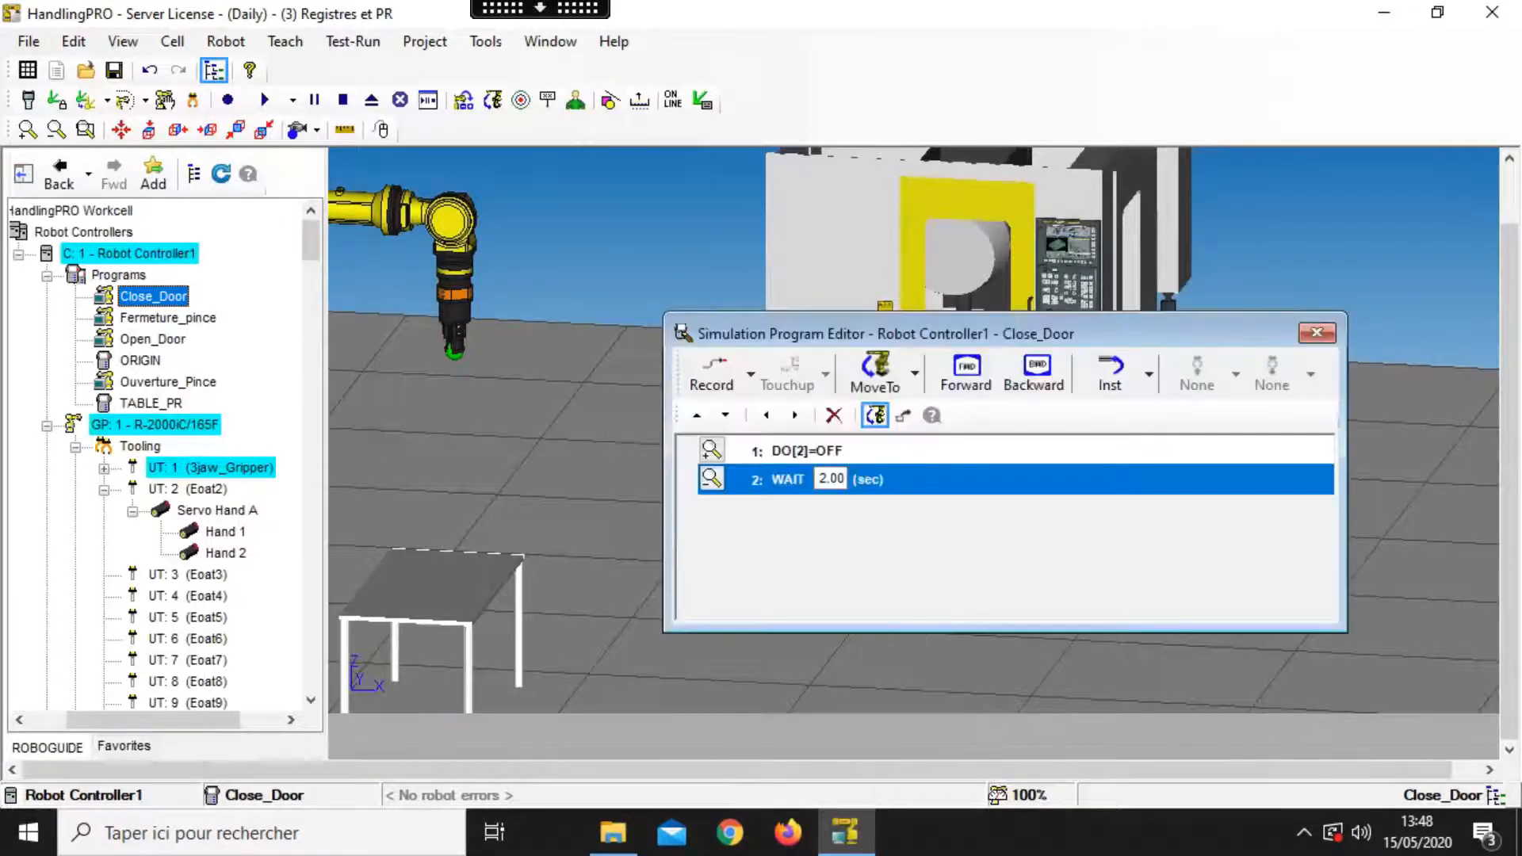
{"action": "left_click", "coordinate": [833, 415]}
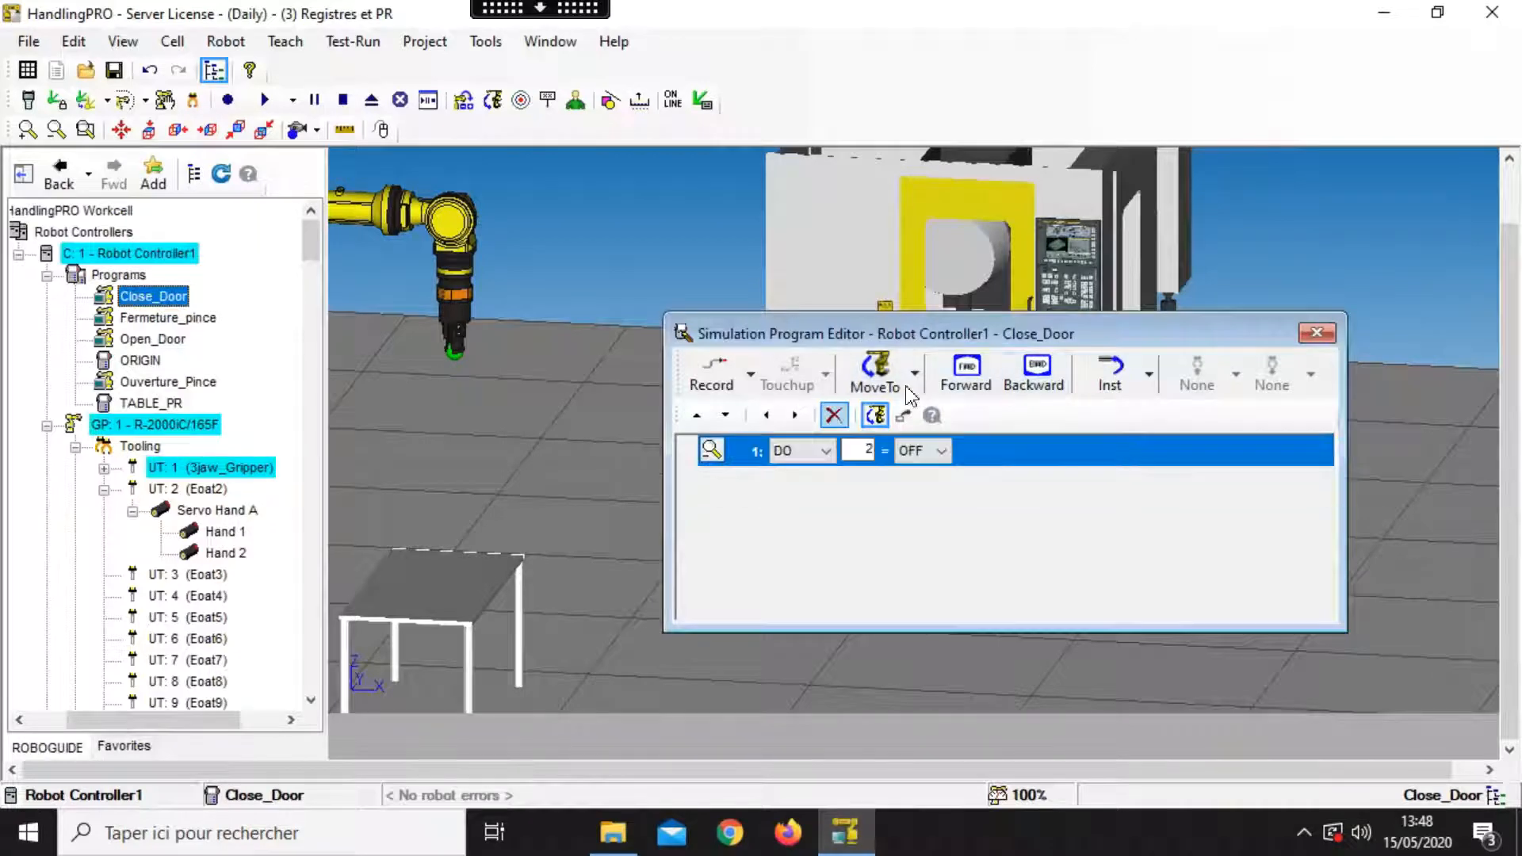
{"action": "left_click", "coordinate": [1148, 376]}
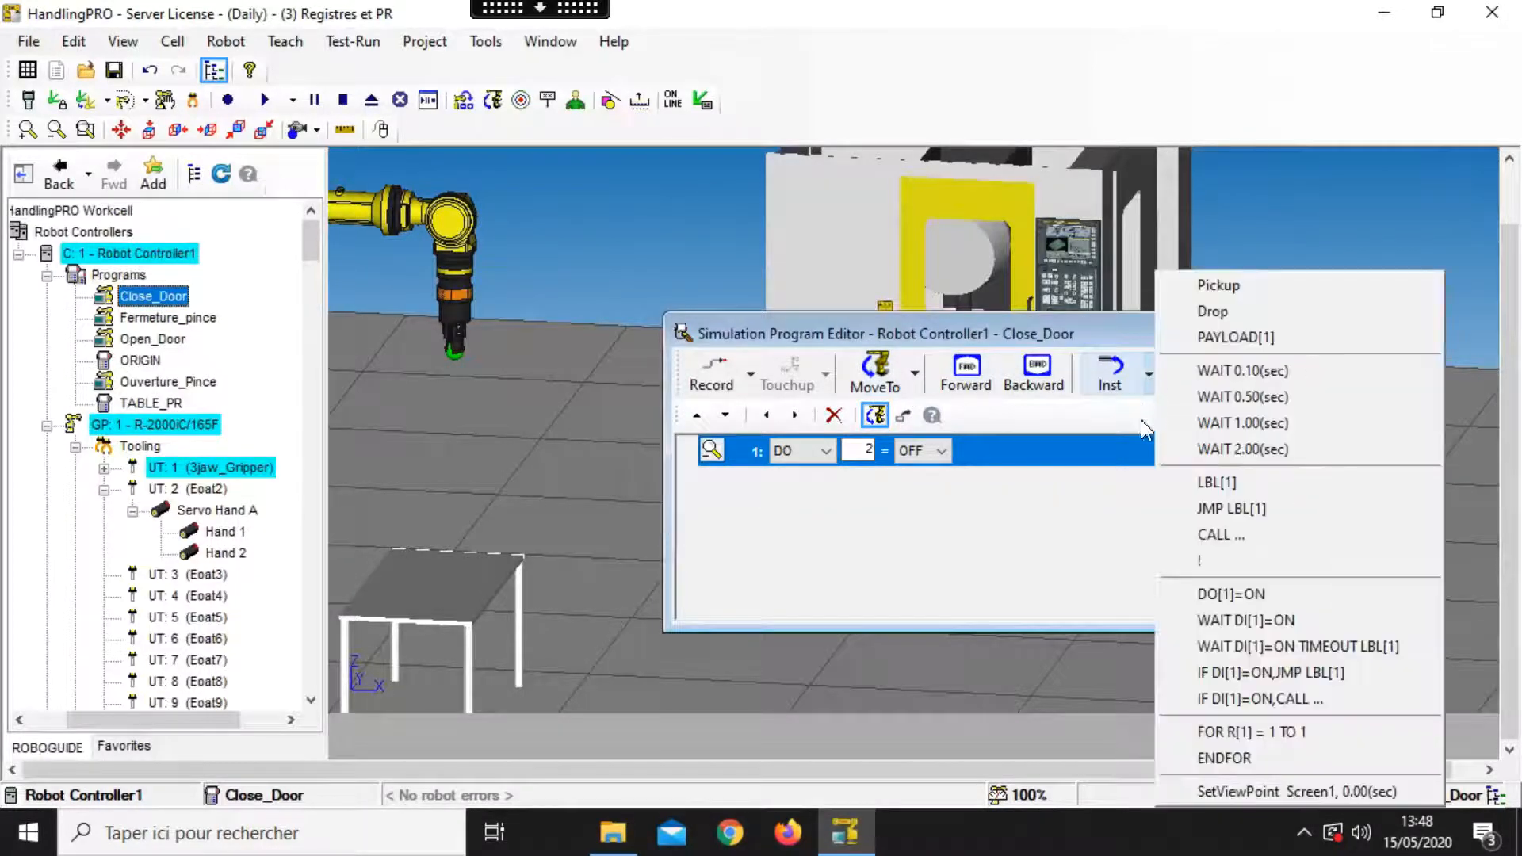
{"action": "left_click", "coordinate": [1268, 620]}
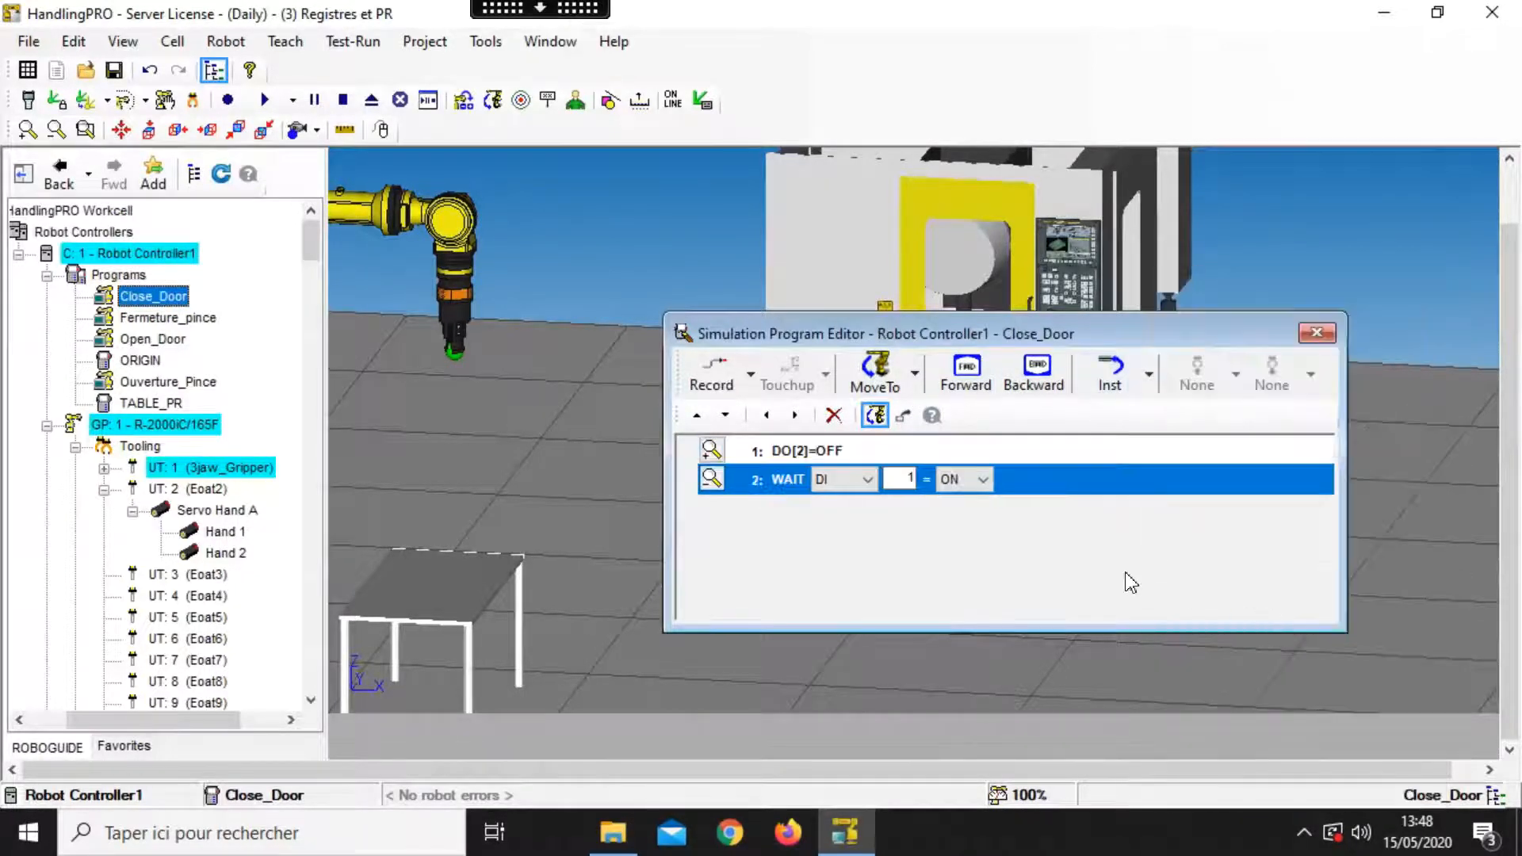
{"action": "left_click", "coordinate": [1315, 334]}
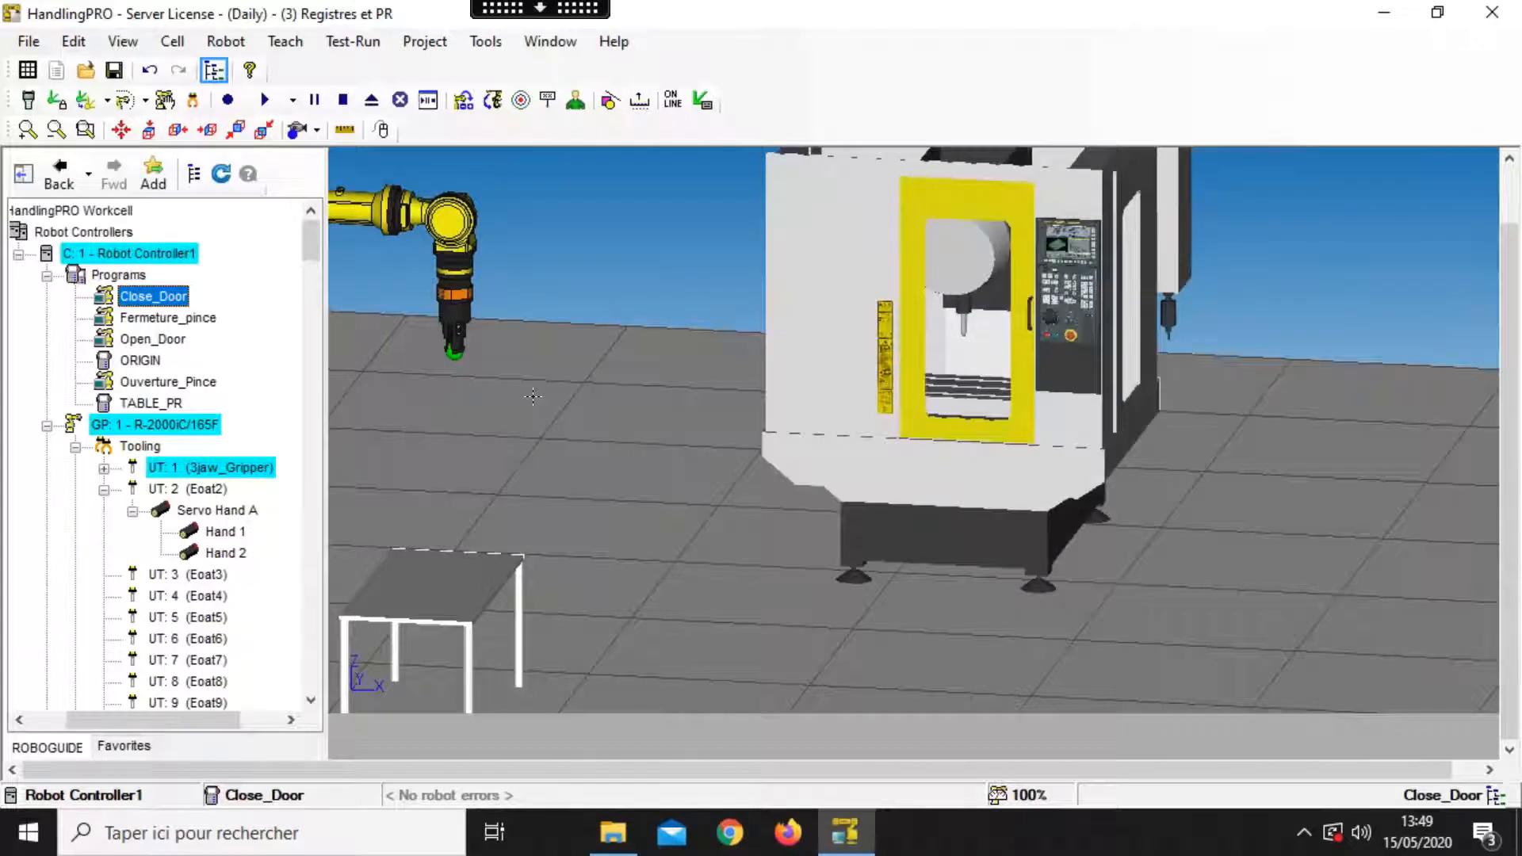
Step: Run the edited Open_Door and Close_Door programs in turn to test the door with its DI wait conditions
{"action": "right_click_drag", "start_coordinate": [802, 316], "coordinate": [724, 394], "text": "ctrl"}
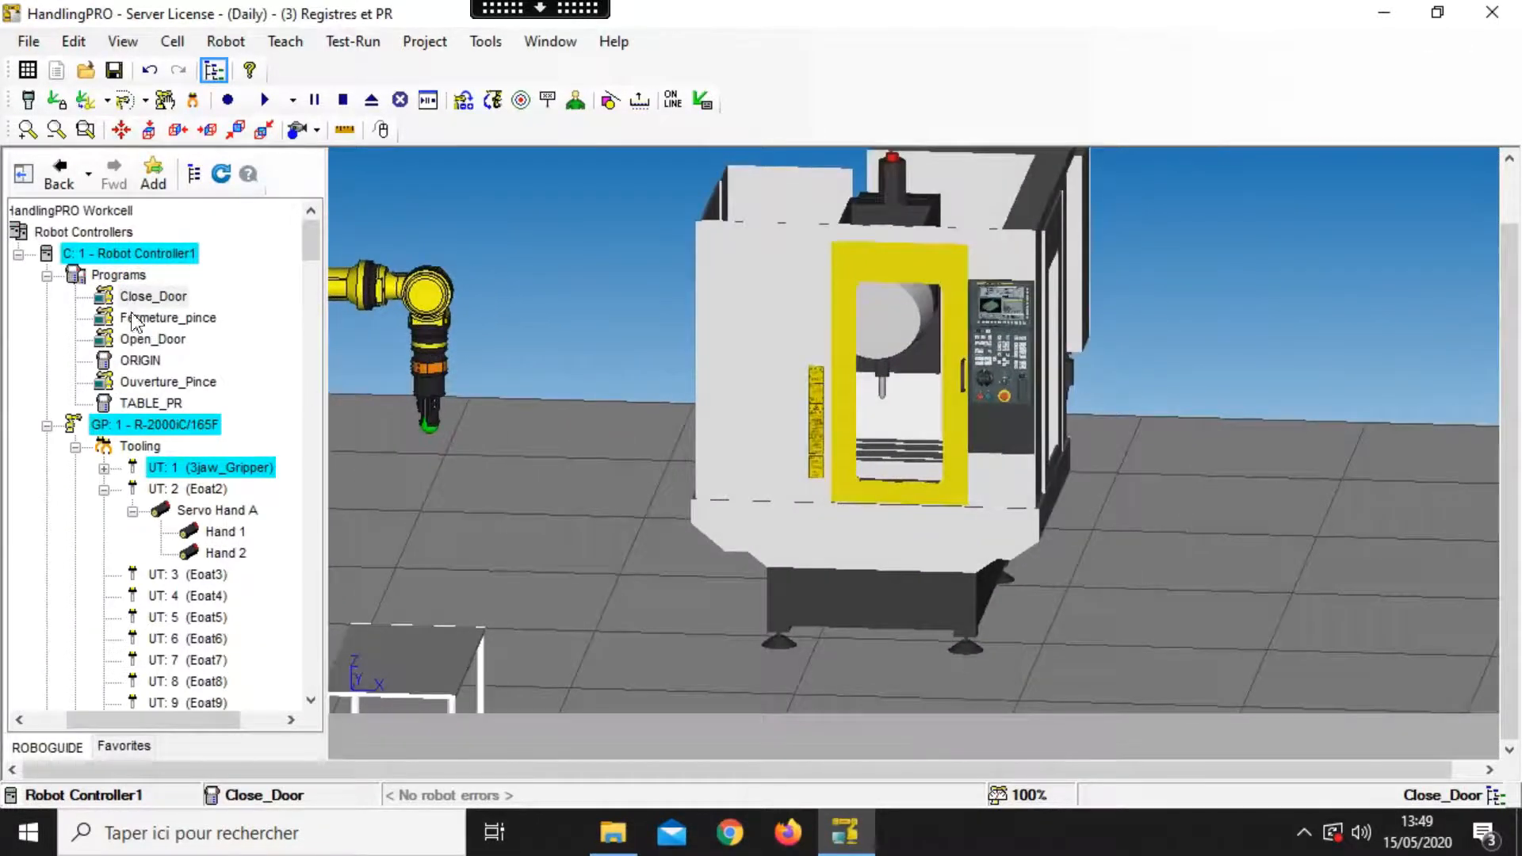
{"action": "left_click", "coordinate": [151, 339]}
{"action": "left_click", "coordinate": [264, 99]}
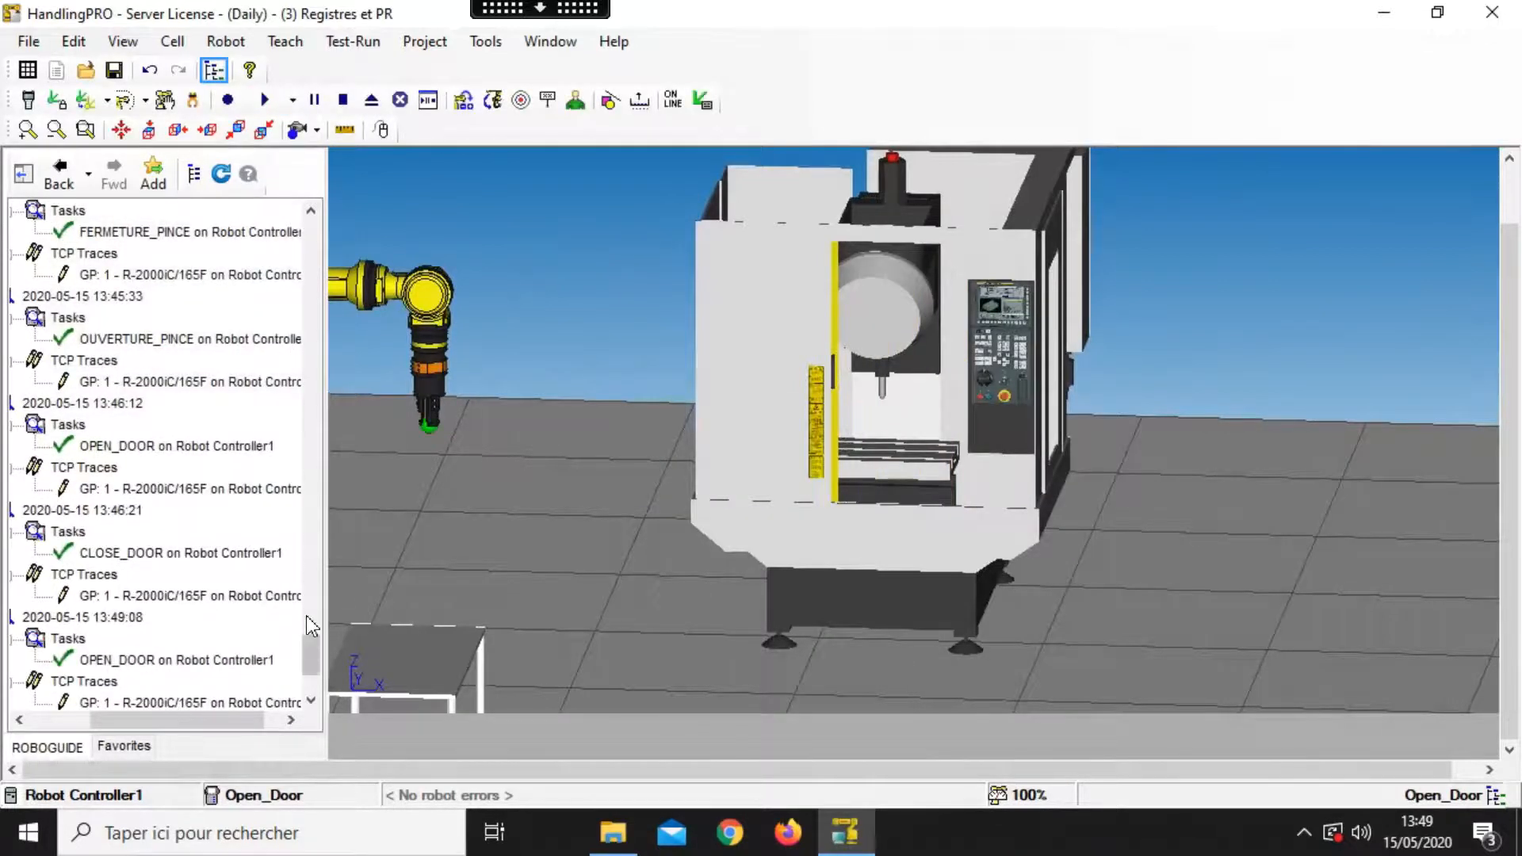
{"action": "left_click", "coordinate": [112, 296]}
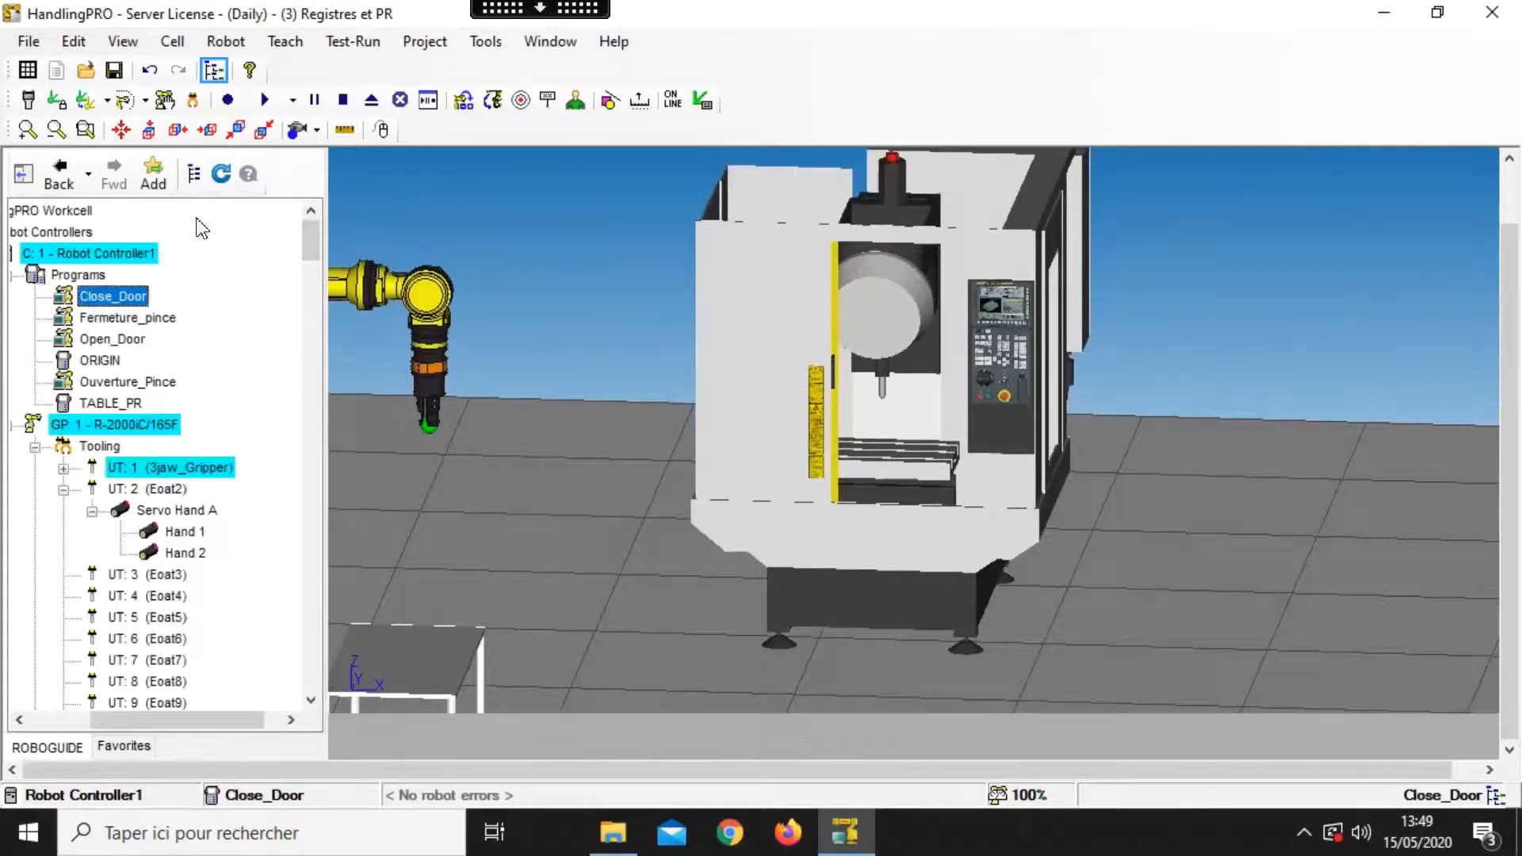
{"action": "left_click", "coordinate": [264, 100]}
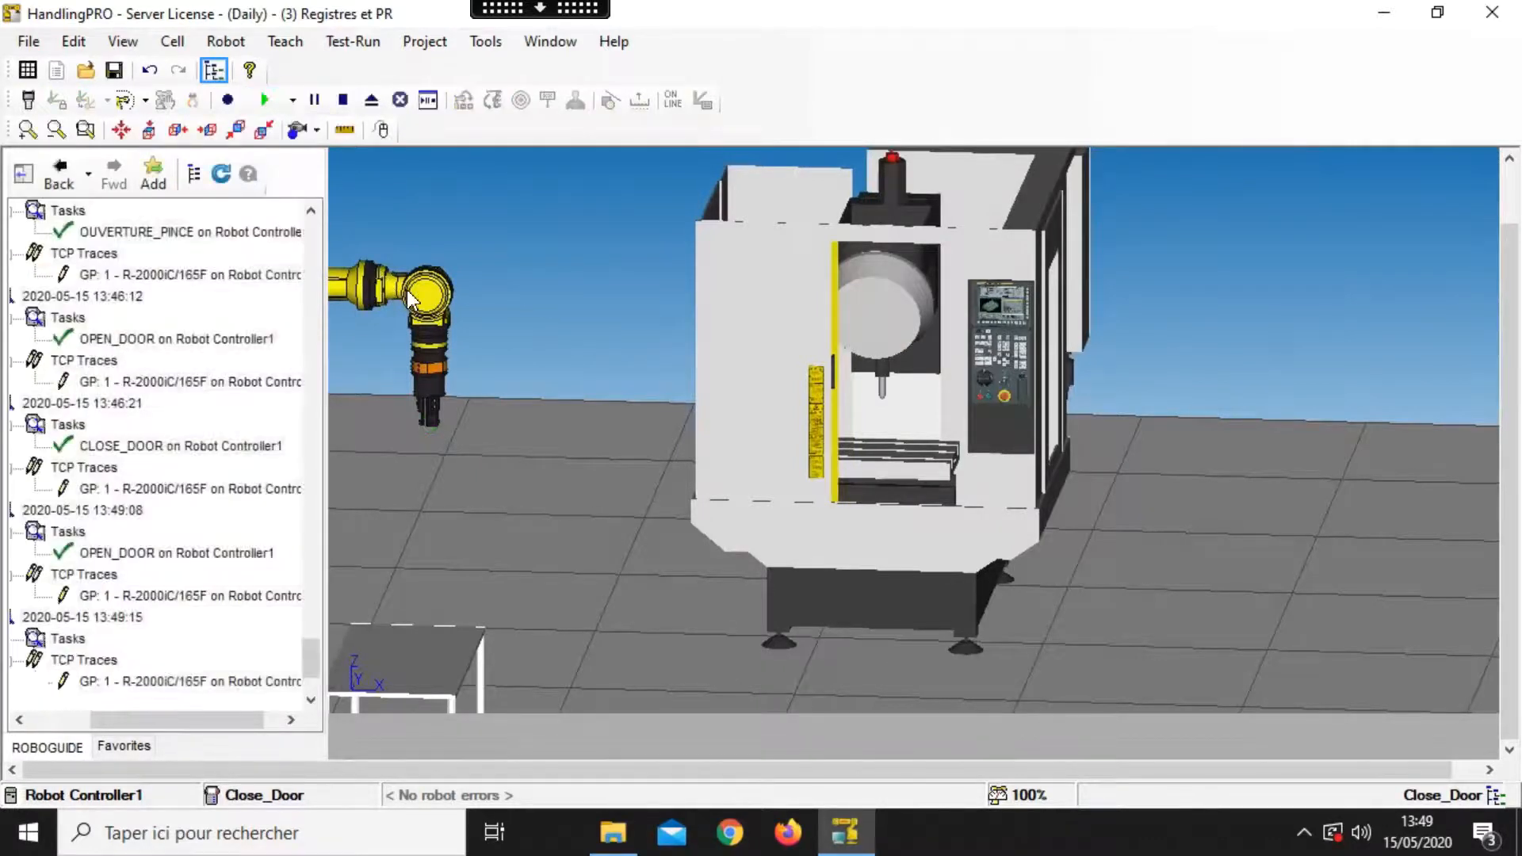